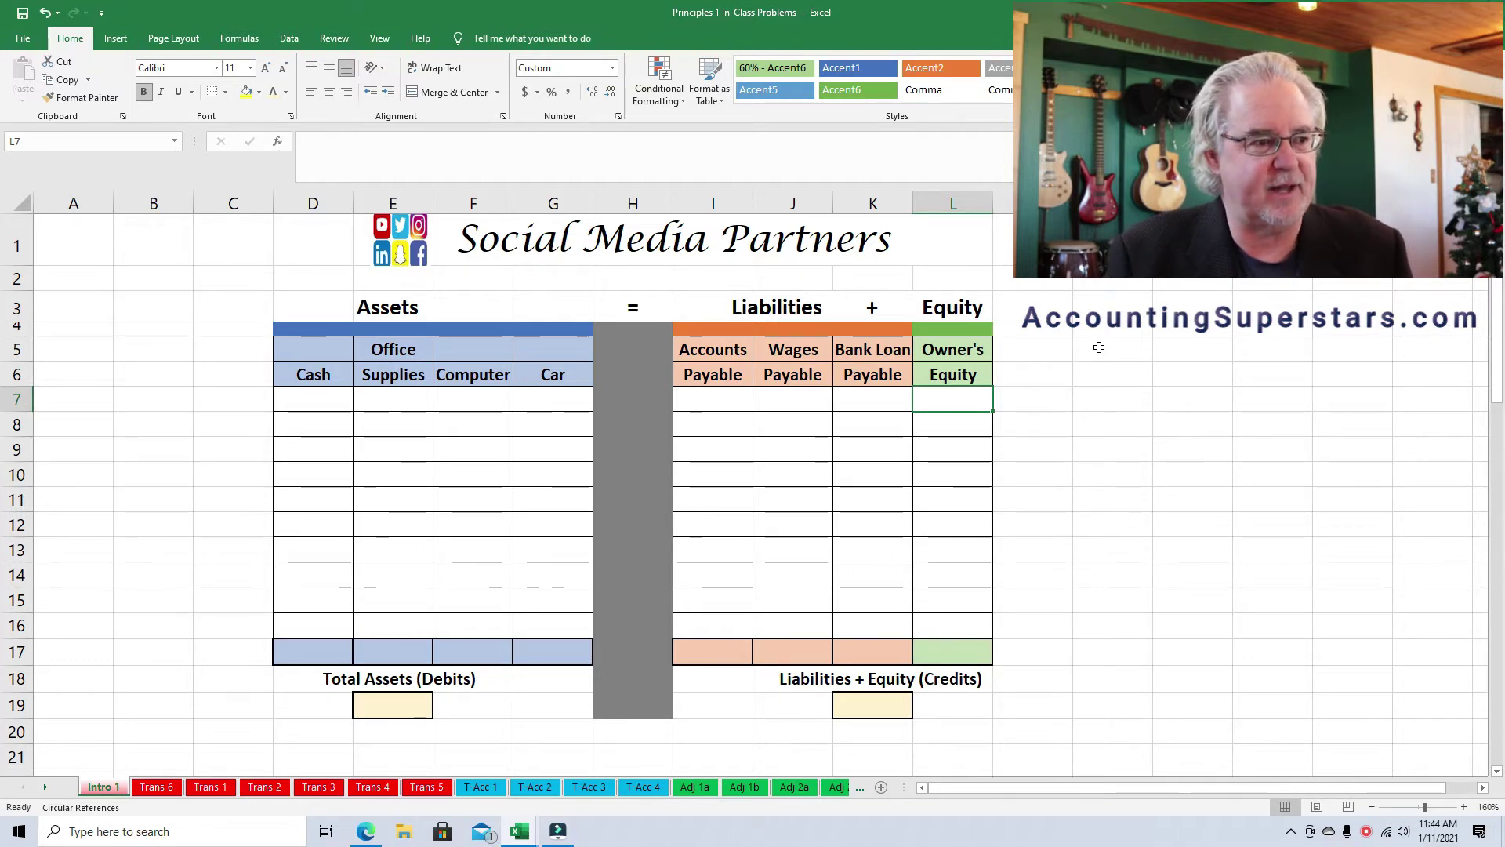
Point out the Assets side, the Cash and Car columns, and the Liabilities heading
{"action": "left_click", "coordinate": [404, 302]}
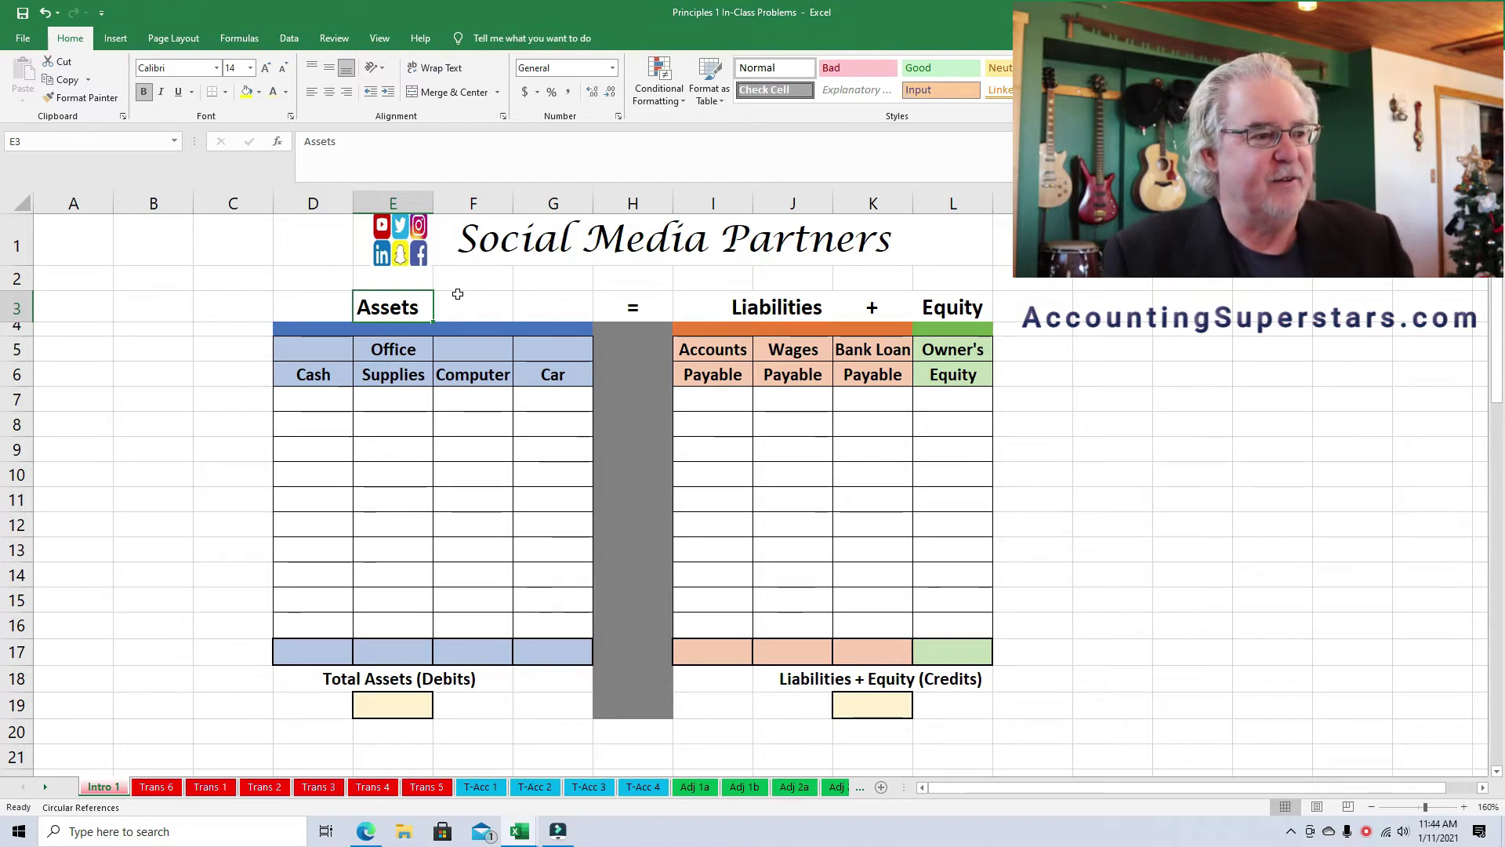
{"action": "left_click", "coordinate": [320, 378]}
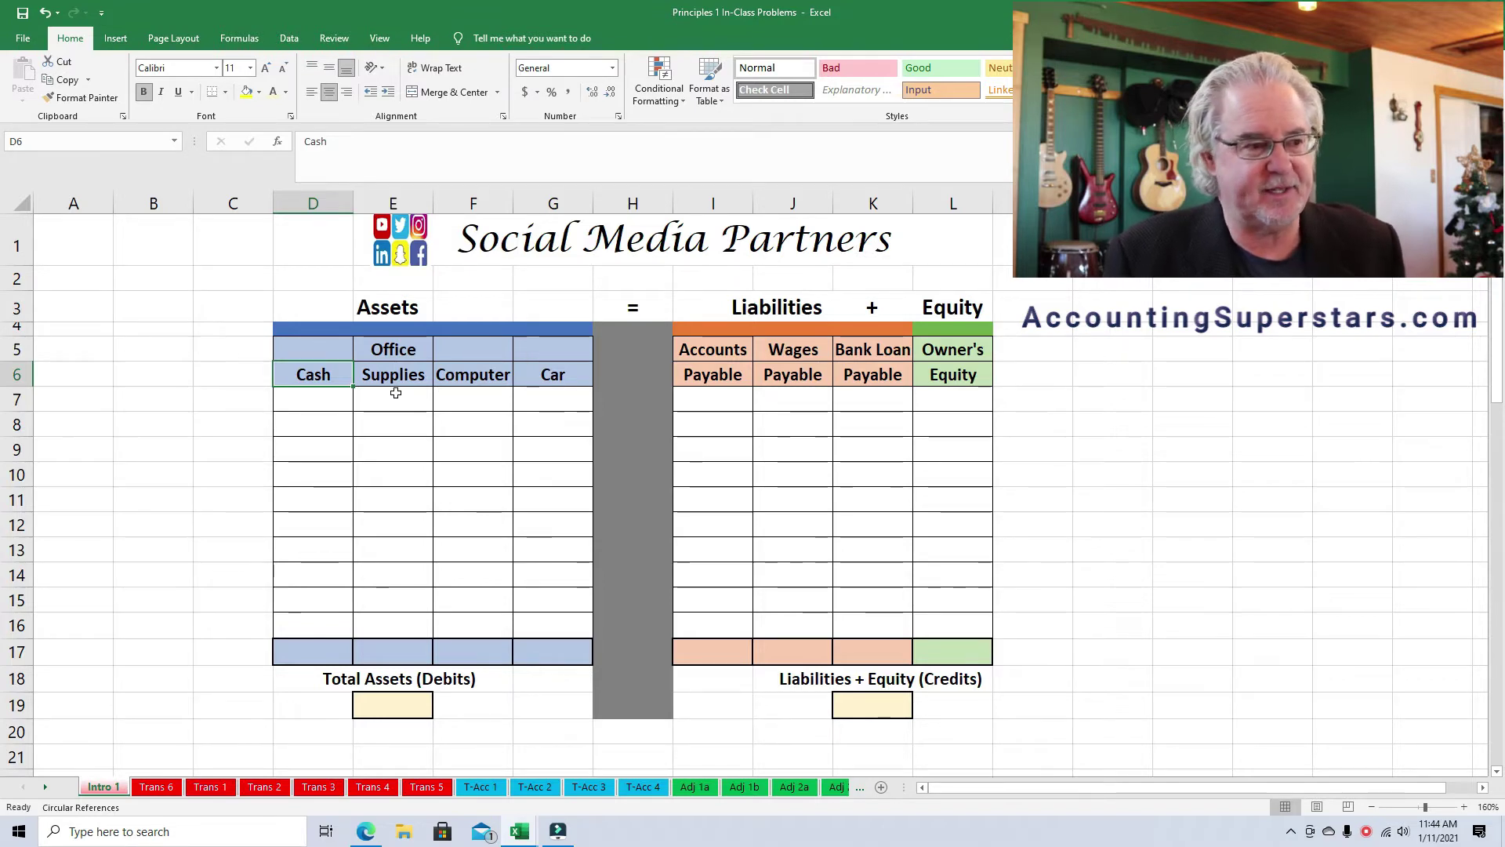
{"action": "left_click", "coordinate": [532, 377]}
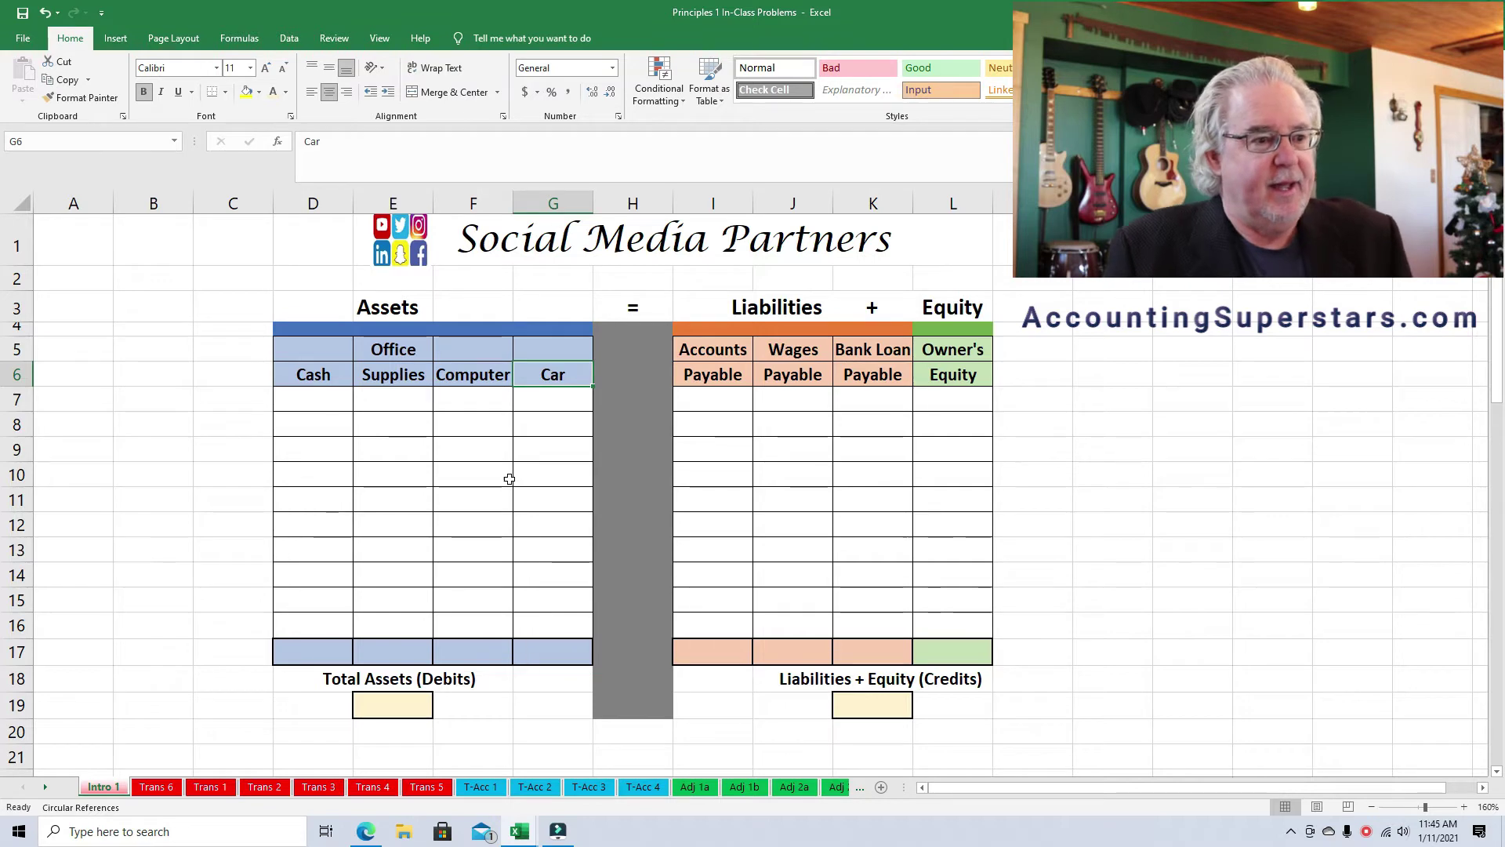
{"action": "left_click", "coordinate": [765, 310]}
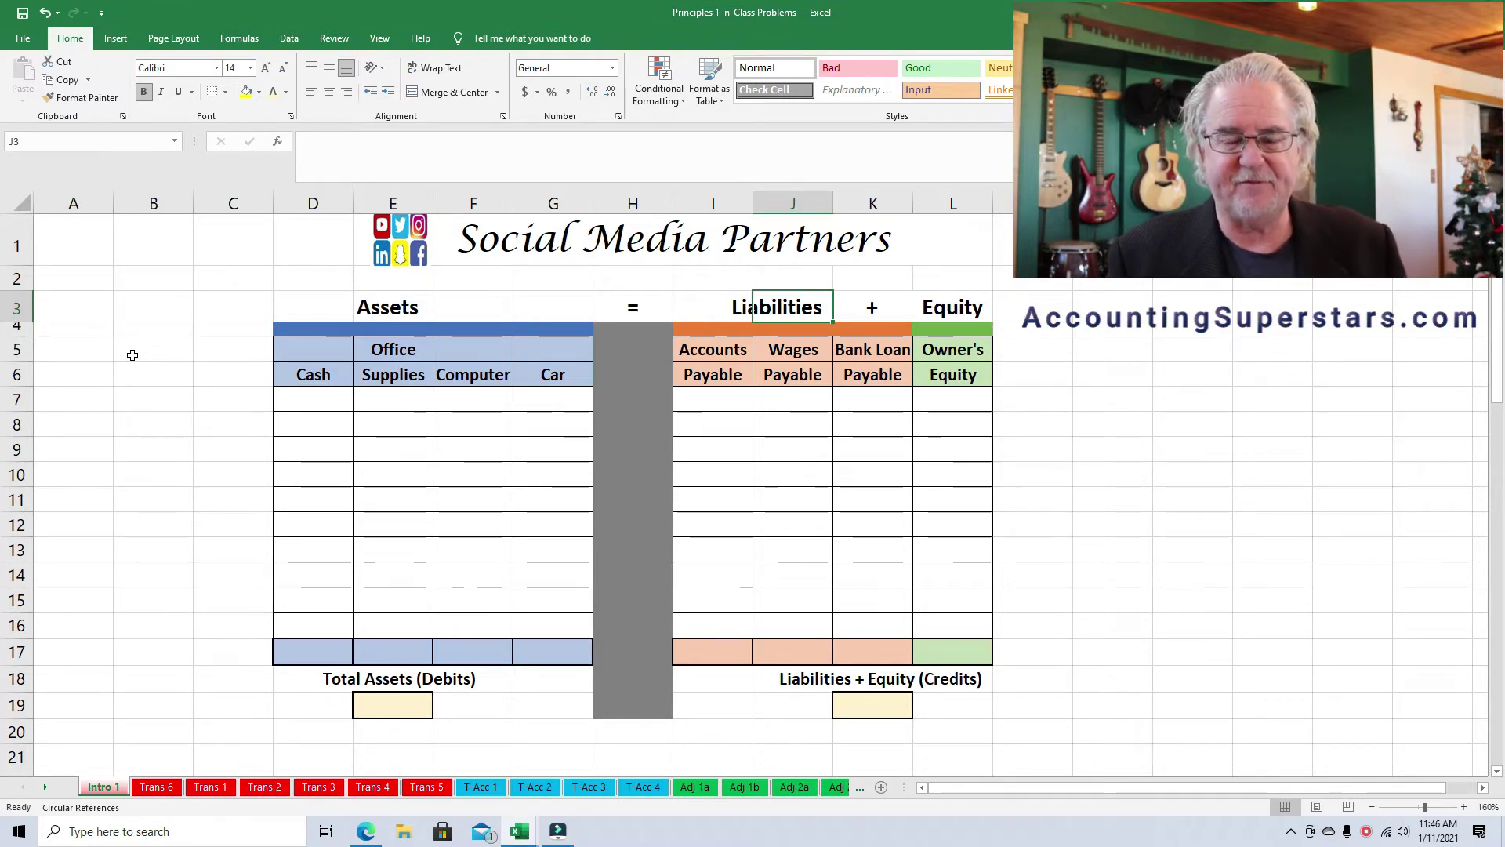
Enter 10000 in Cash (D7) and 10000 in Owner's Equity (L7)
{"action": "left_click", "coordinate": [332, 408]}
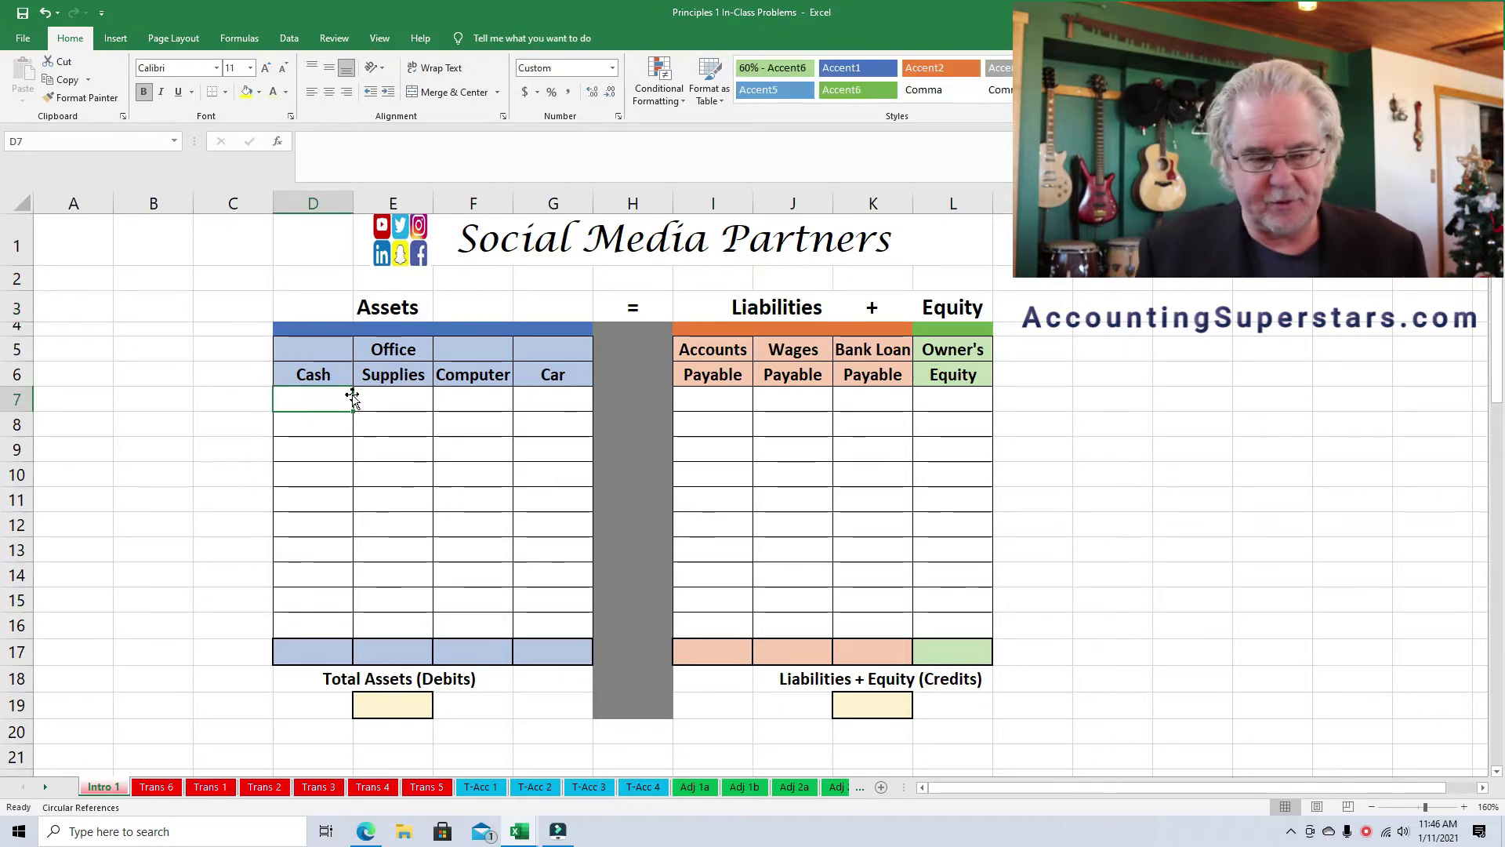
{"action": "type", "text": "10000"}
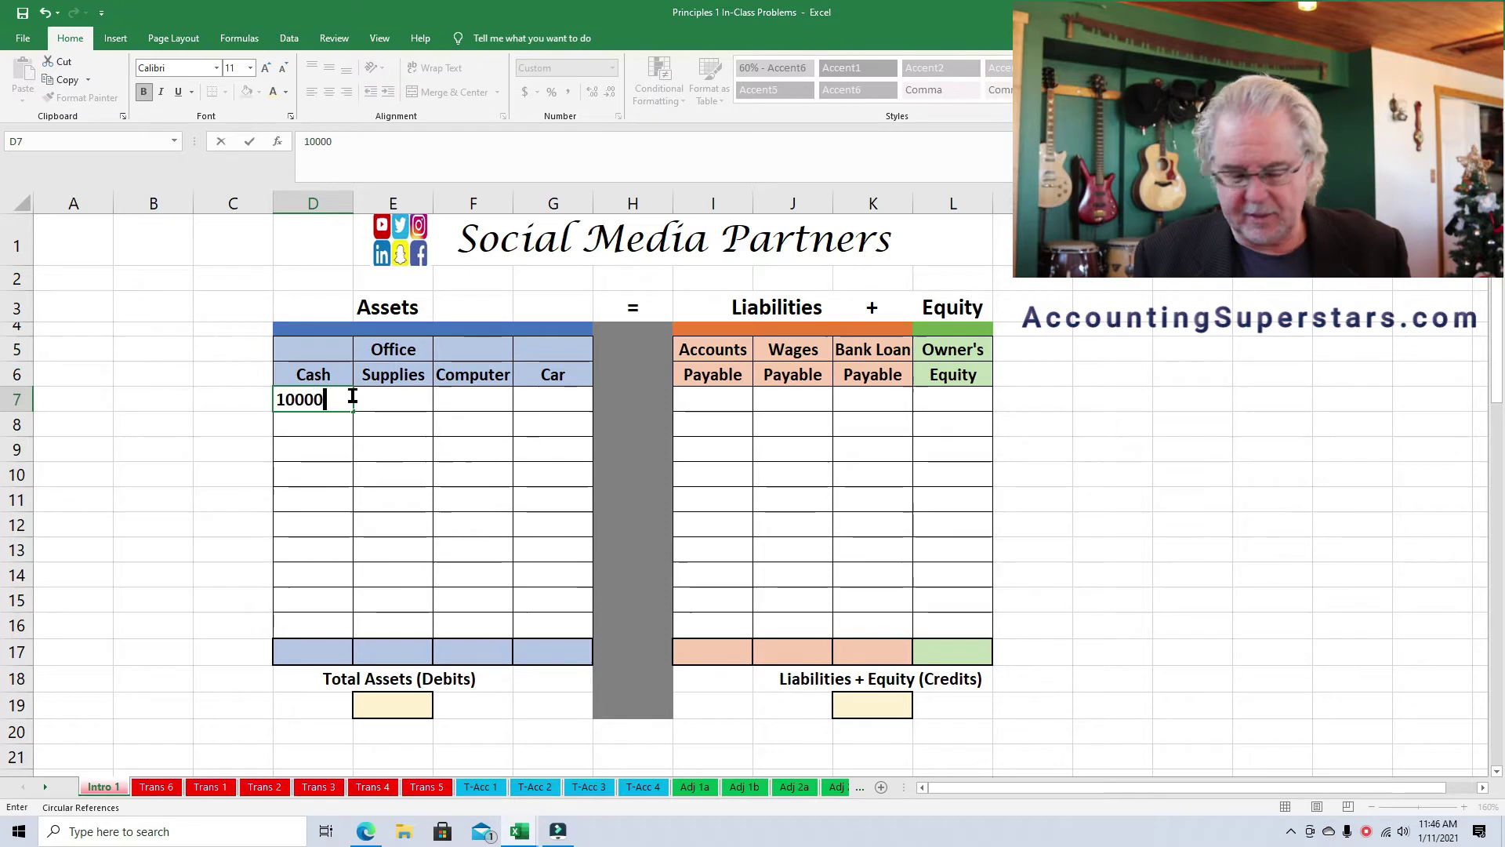
{"action": "key", "text": "ctrl+Return"}
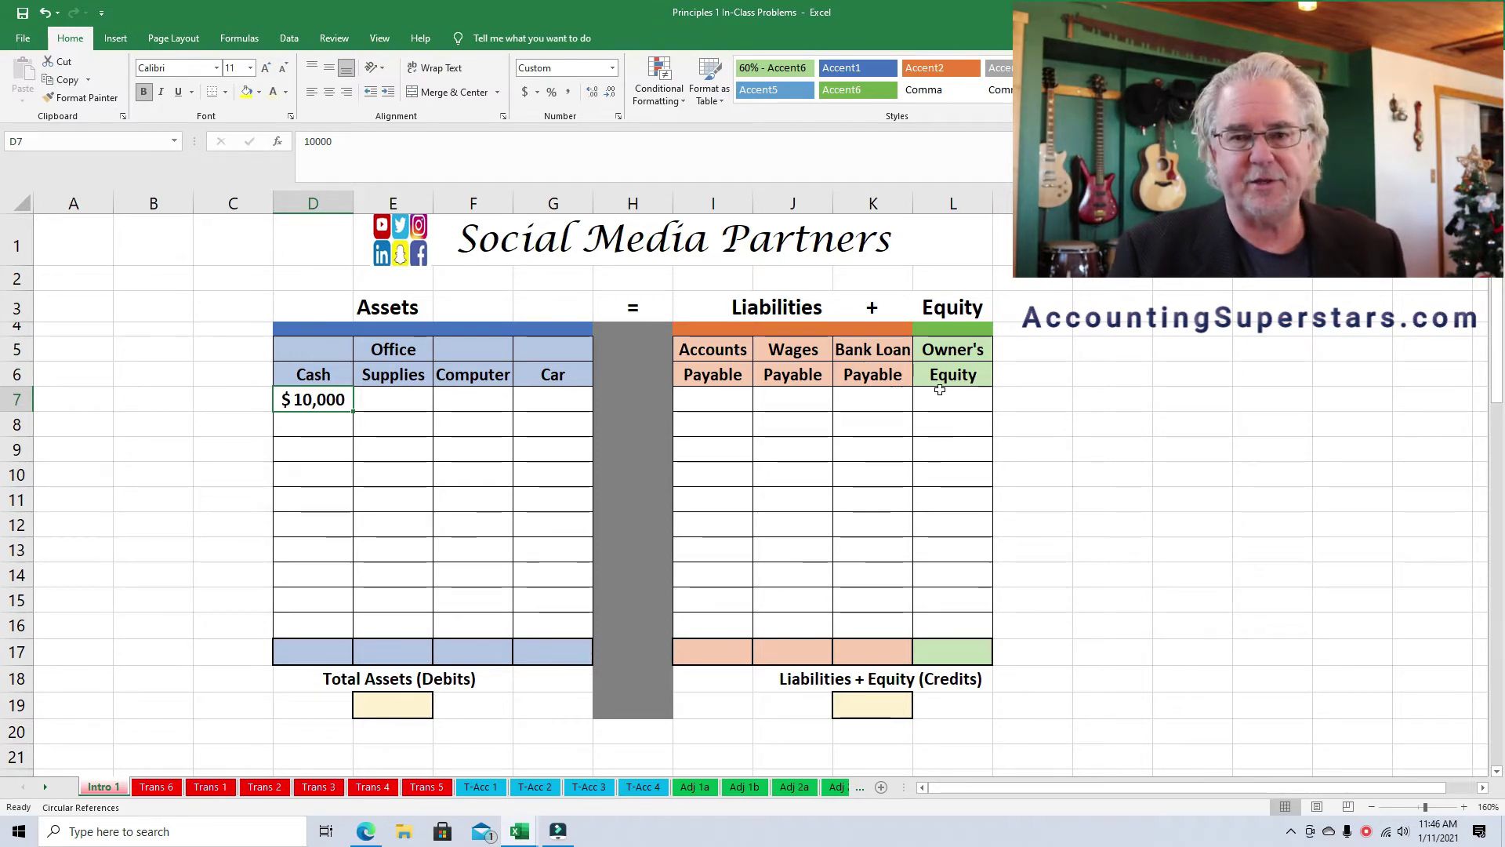
{"action": "left_click", "coordinate": [963, 401]}
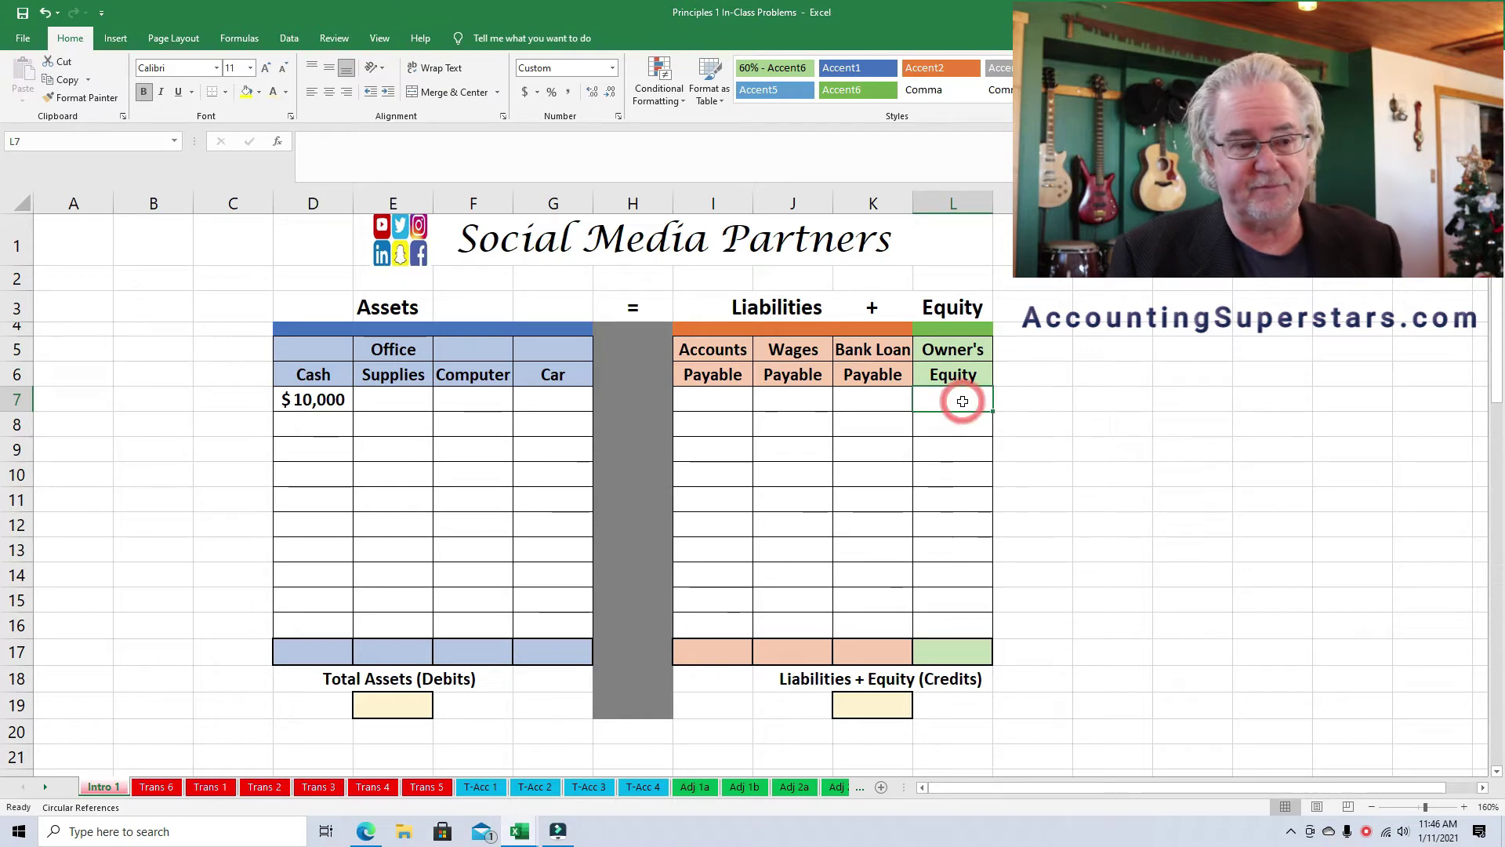
{"action": "type", "text": "10000"}
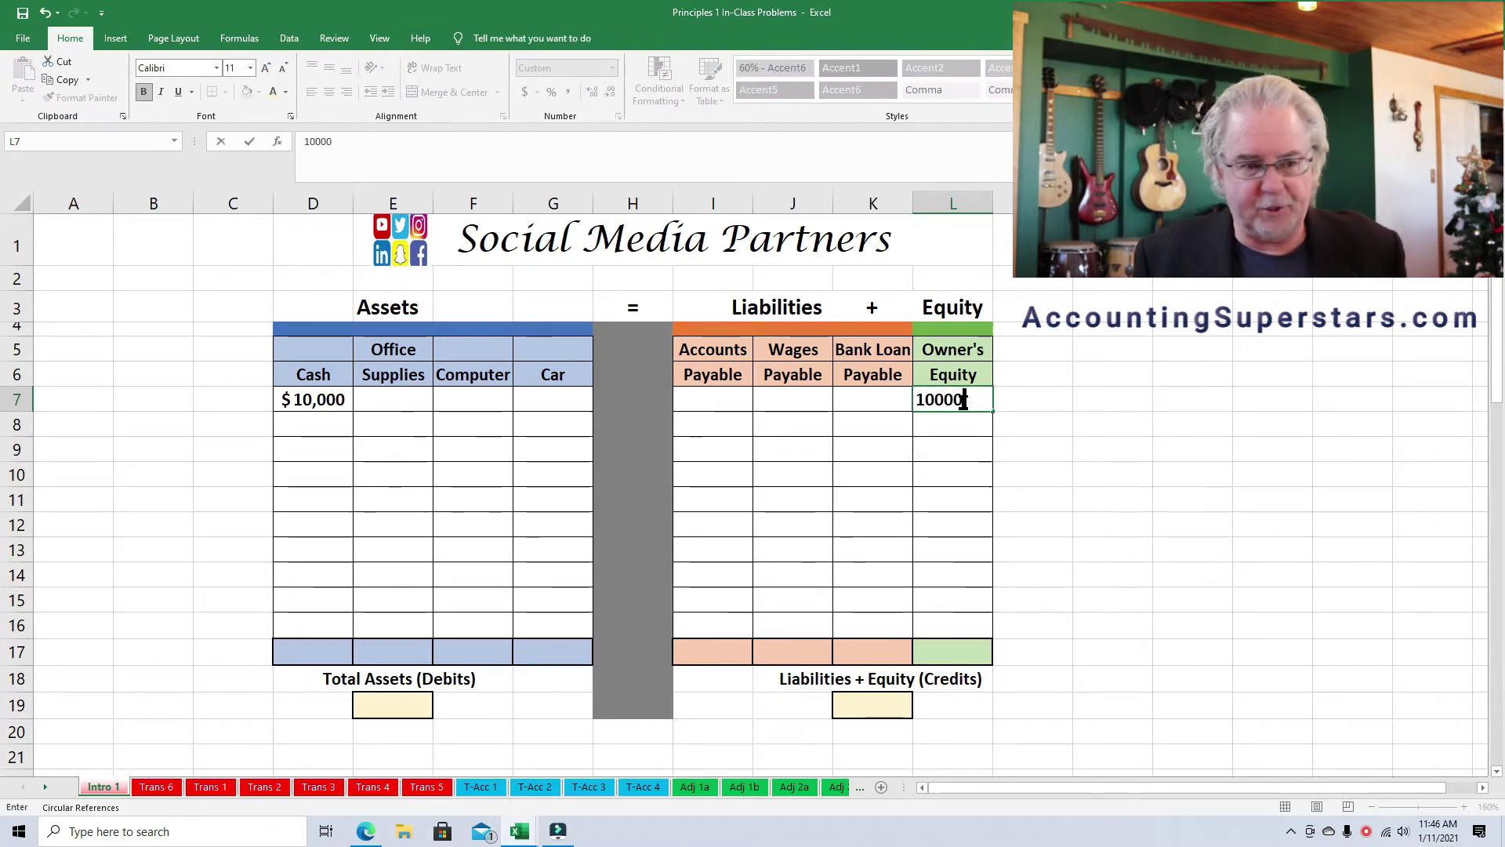
{"action": "key", "text": "Return"}
{"action": "left_click", "coordinate": [963, 402]}
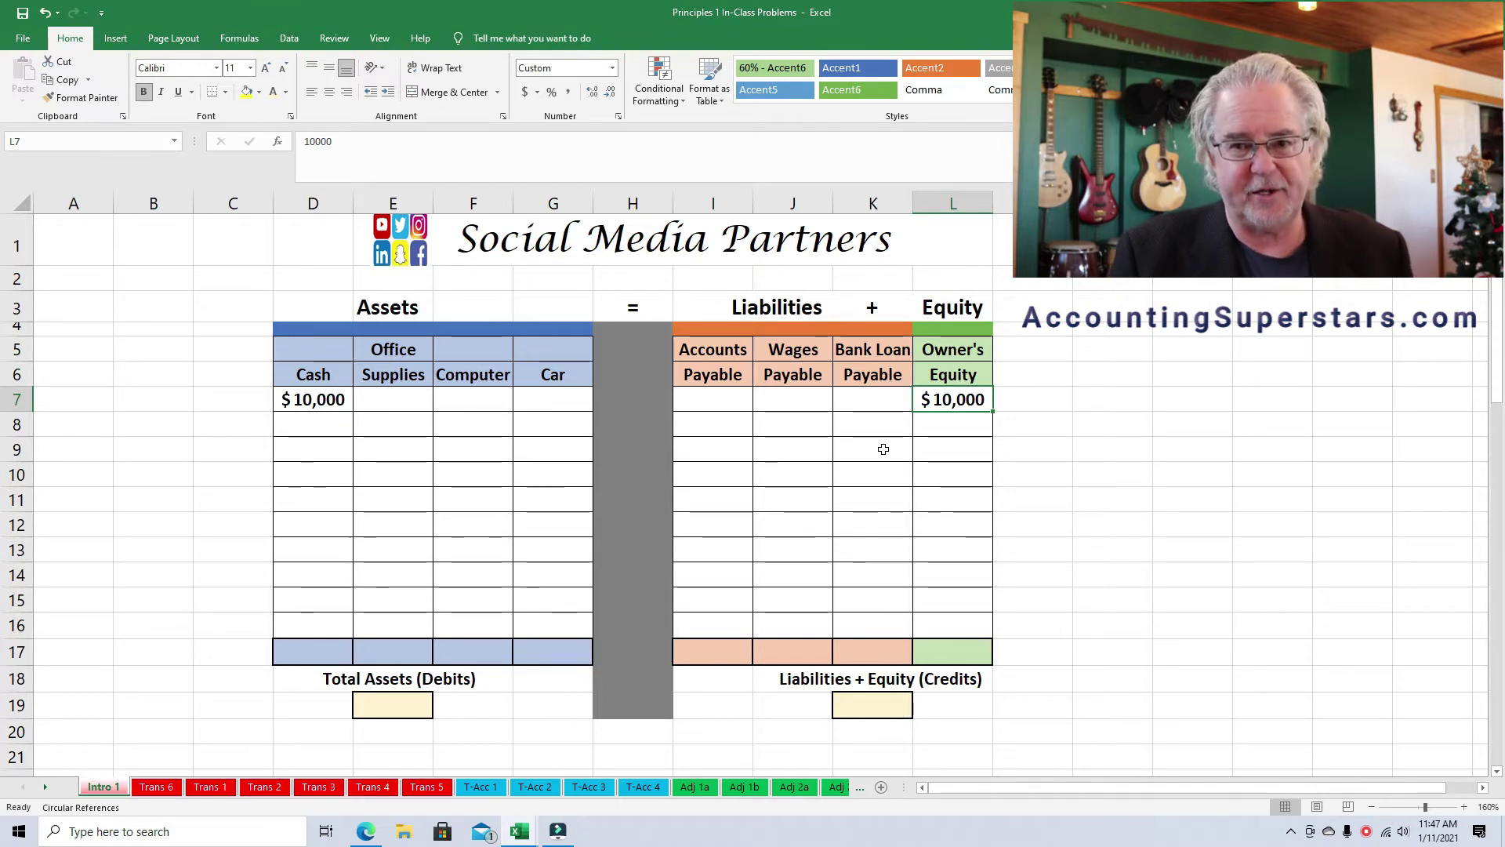
Label row 7 as 'investment' in M7
{"action": "left_click", "coordinate": [1019, 400]}
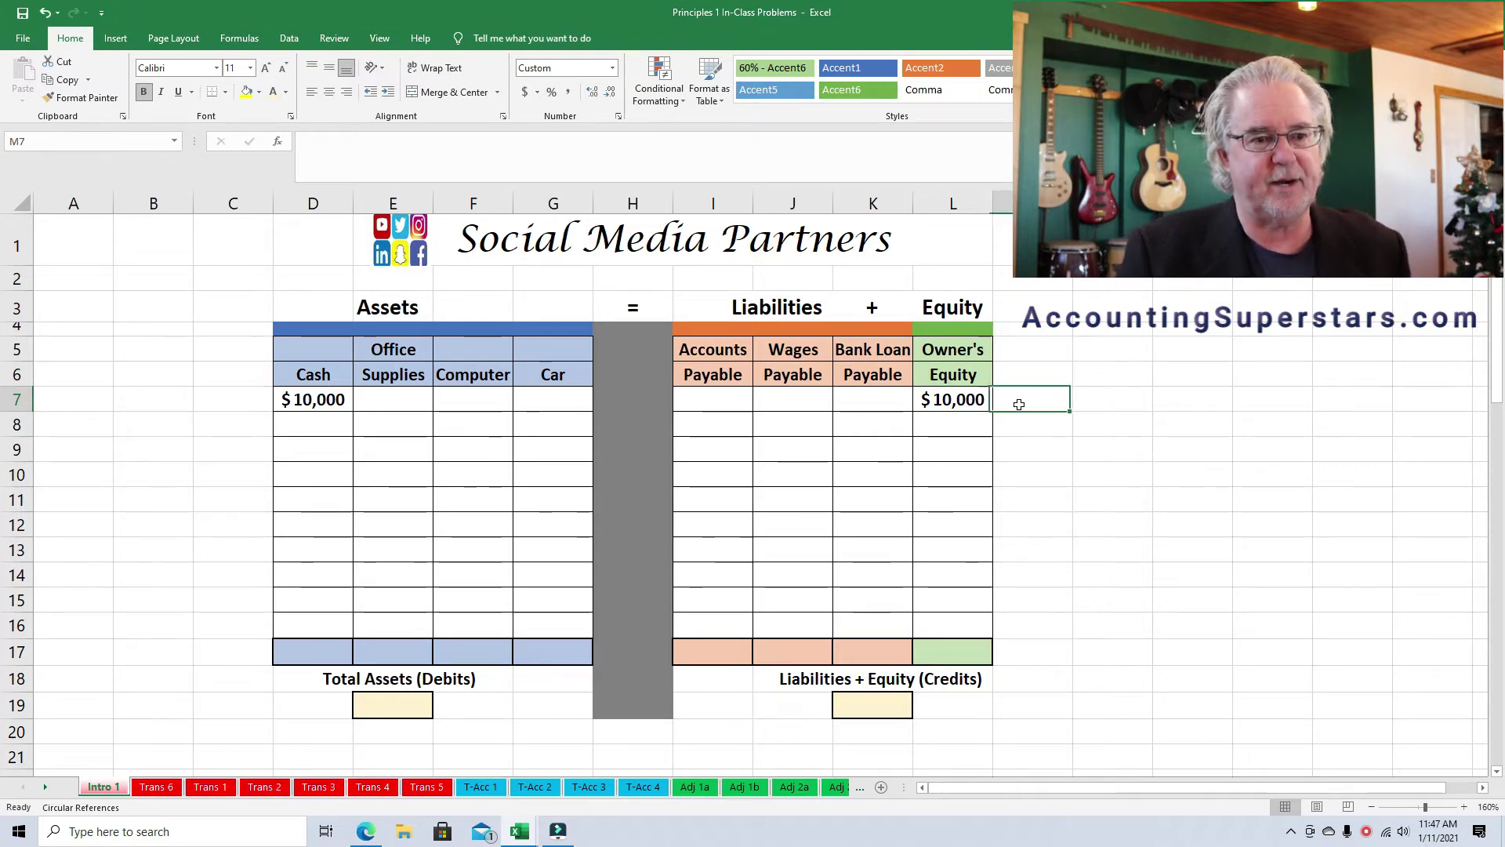
{"action": "type", "text": "in"}
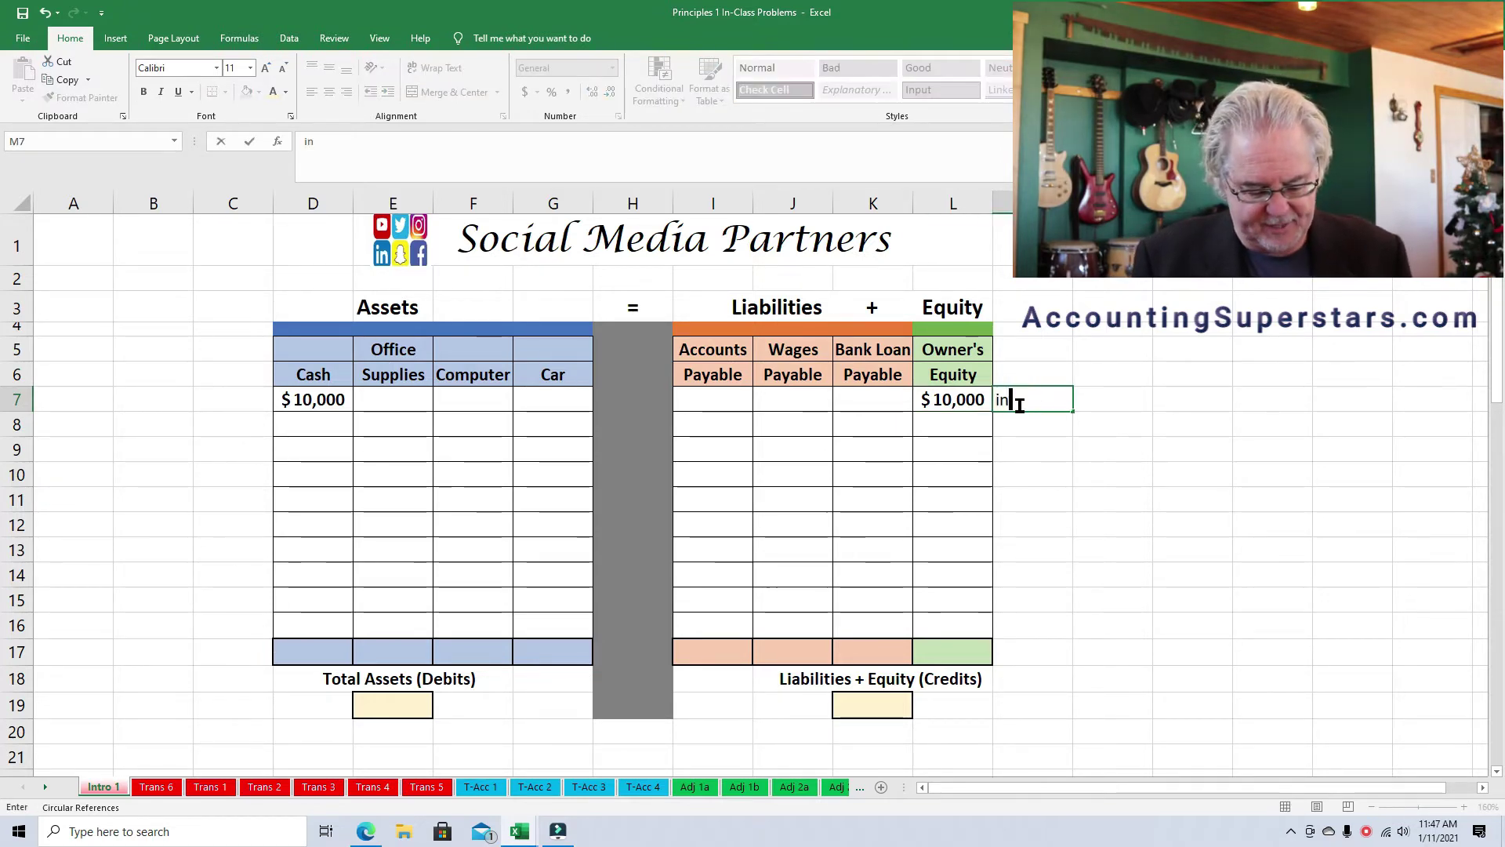
{"action": "type", "text": "vestment"}
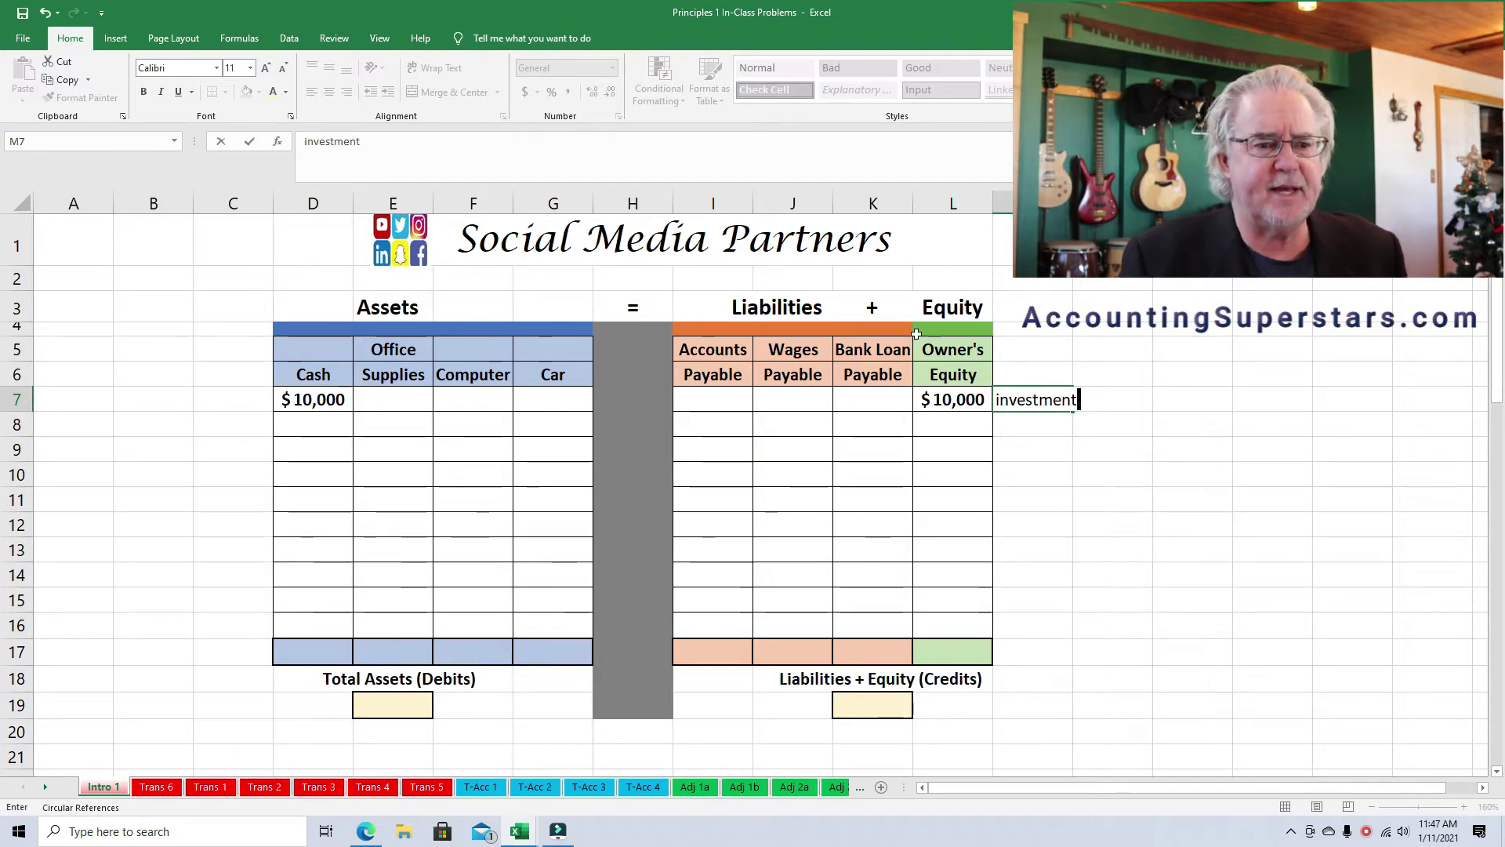
{"action": "left_click", "coordinate": [1009, 423]}
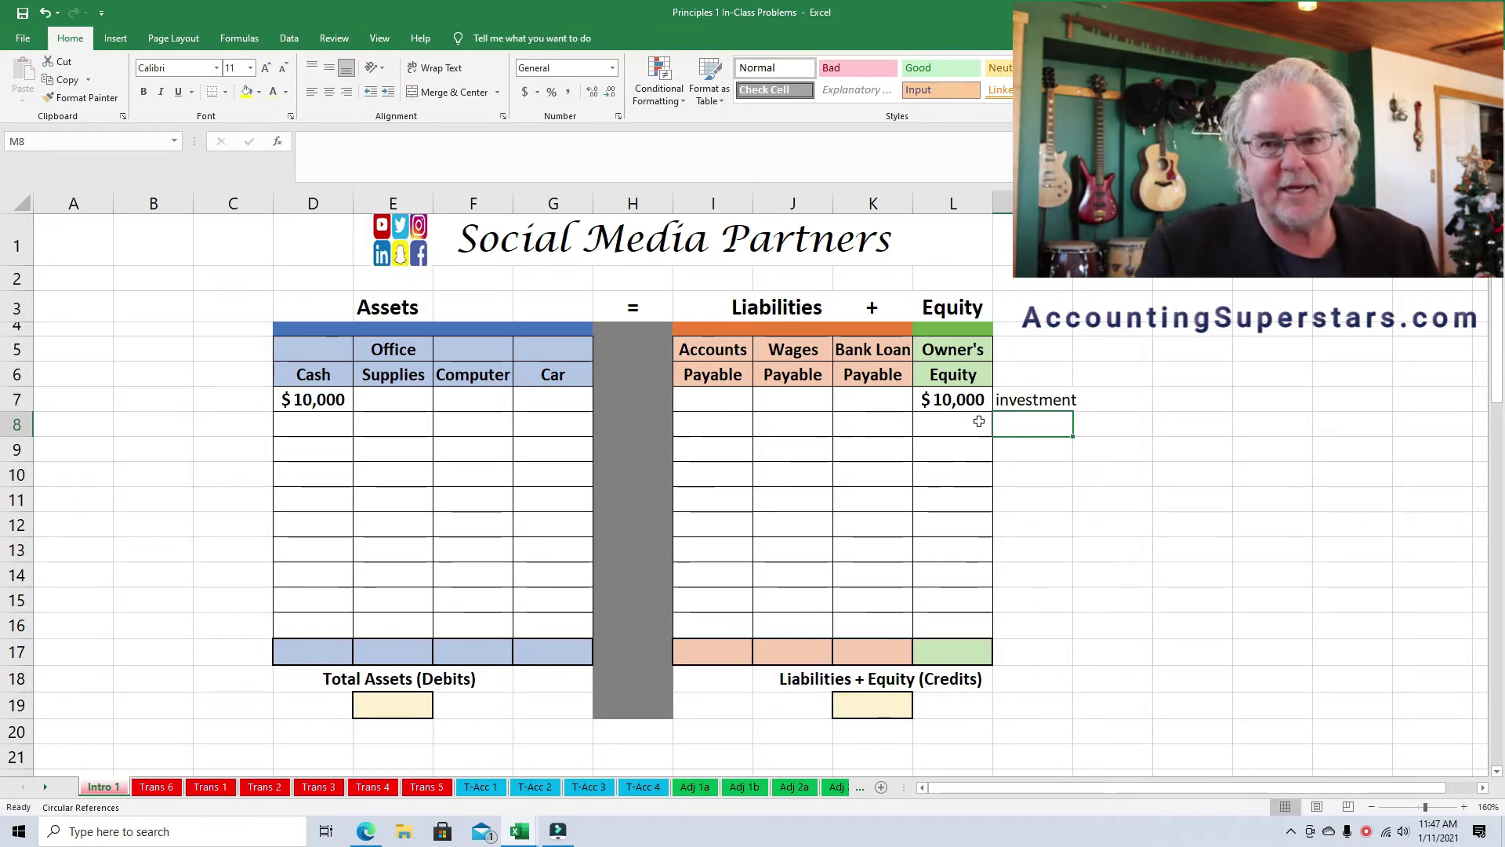
{"action": "left_click", "coordinate": [481, 421]}
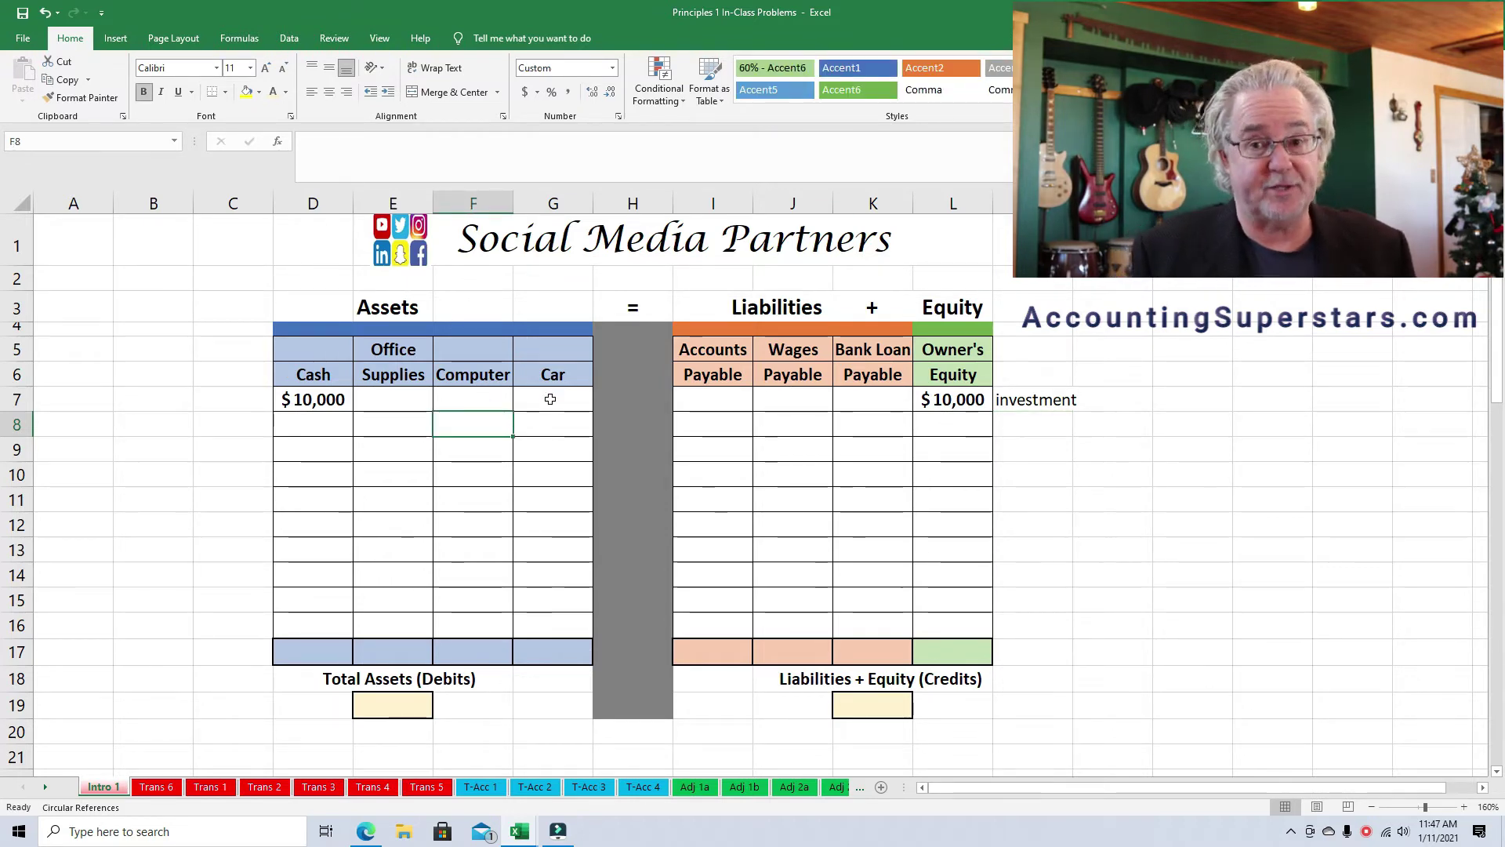
Enter 2000 in Computer (F8) and Owner's Equity (L8), labelled 'investment' in M8
{"action": "type", "text": "2000"}
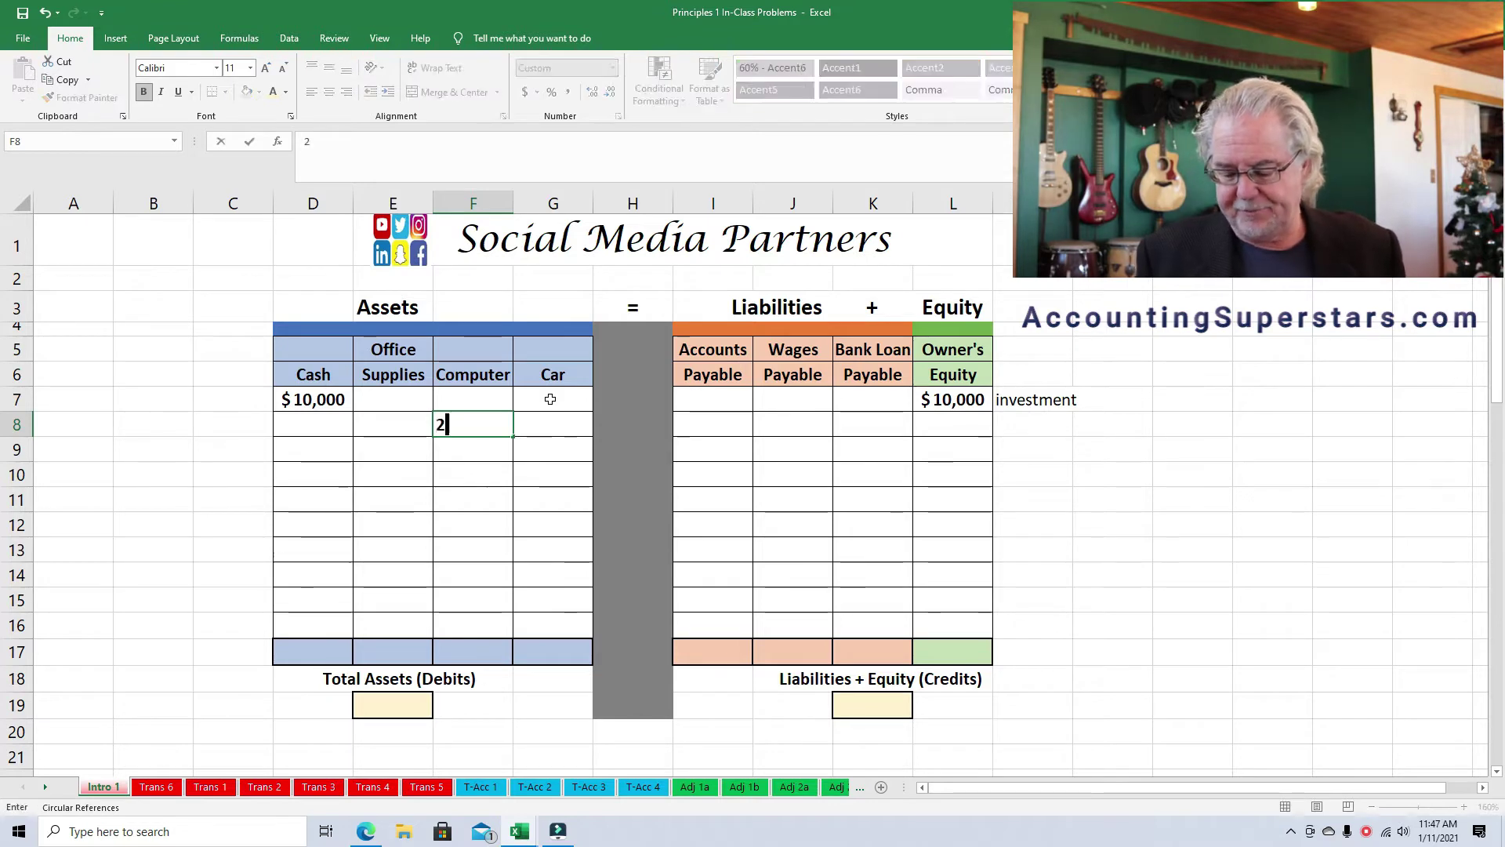
{"action": "key", "text": "Return"}
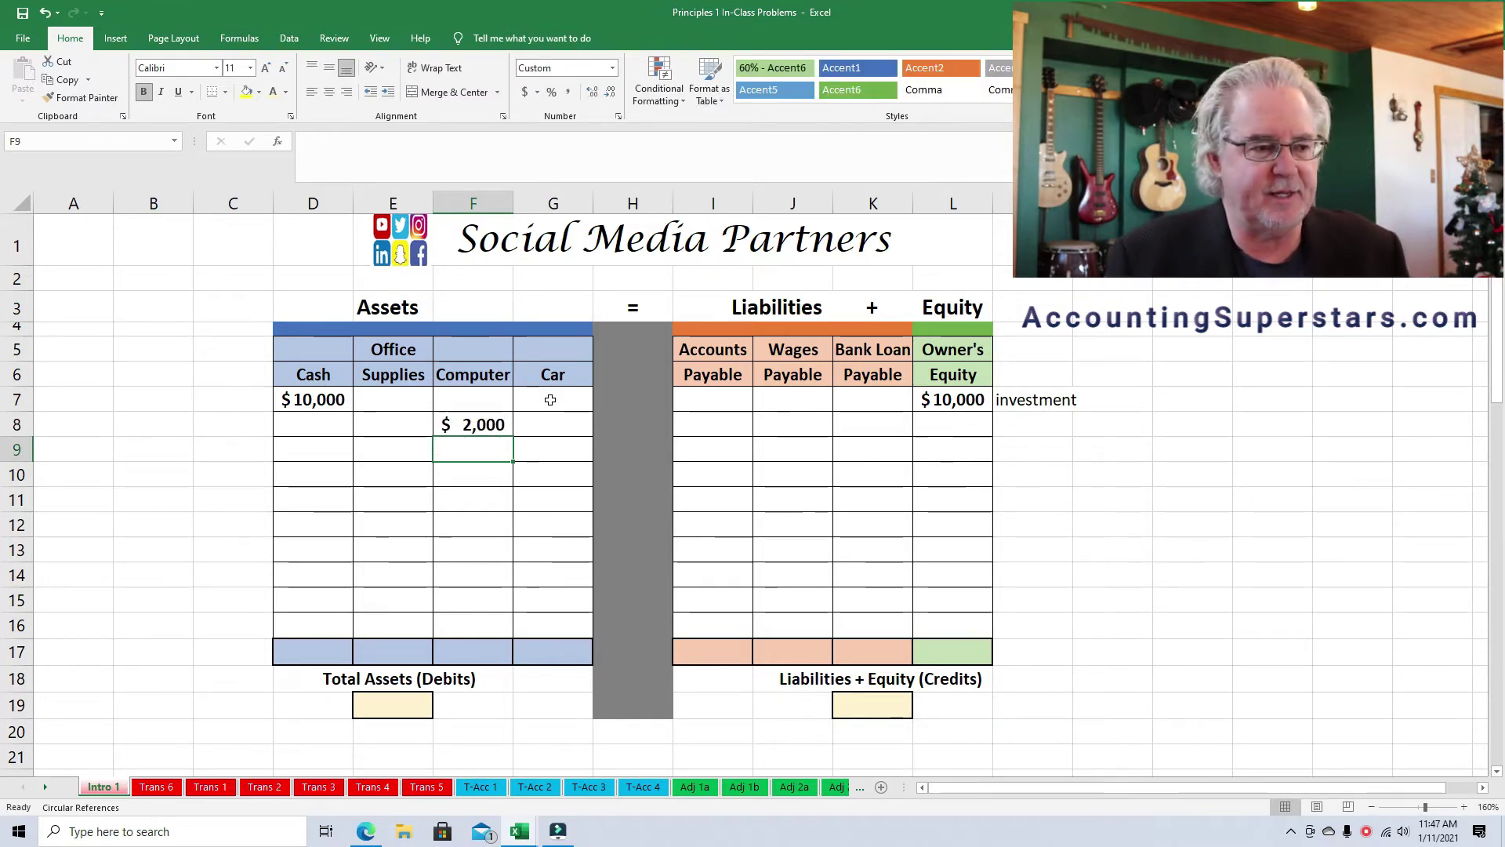
{"action": "left_click", "coordinate": [471, 421]}
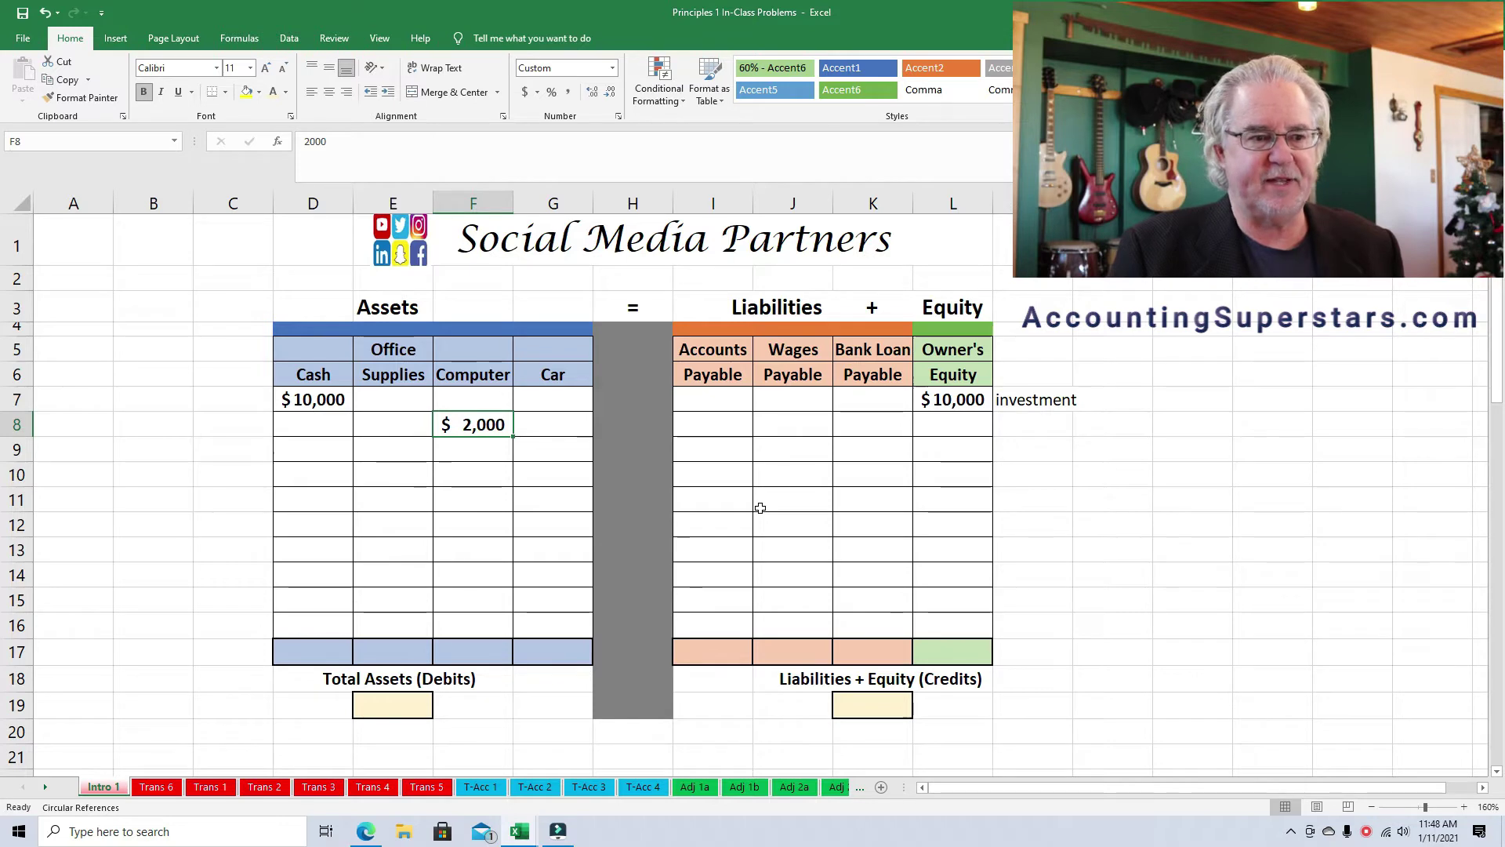
{"action": "left_click", "coordinate": [970, 423]}
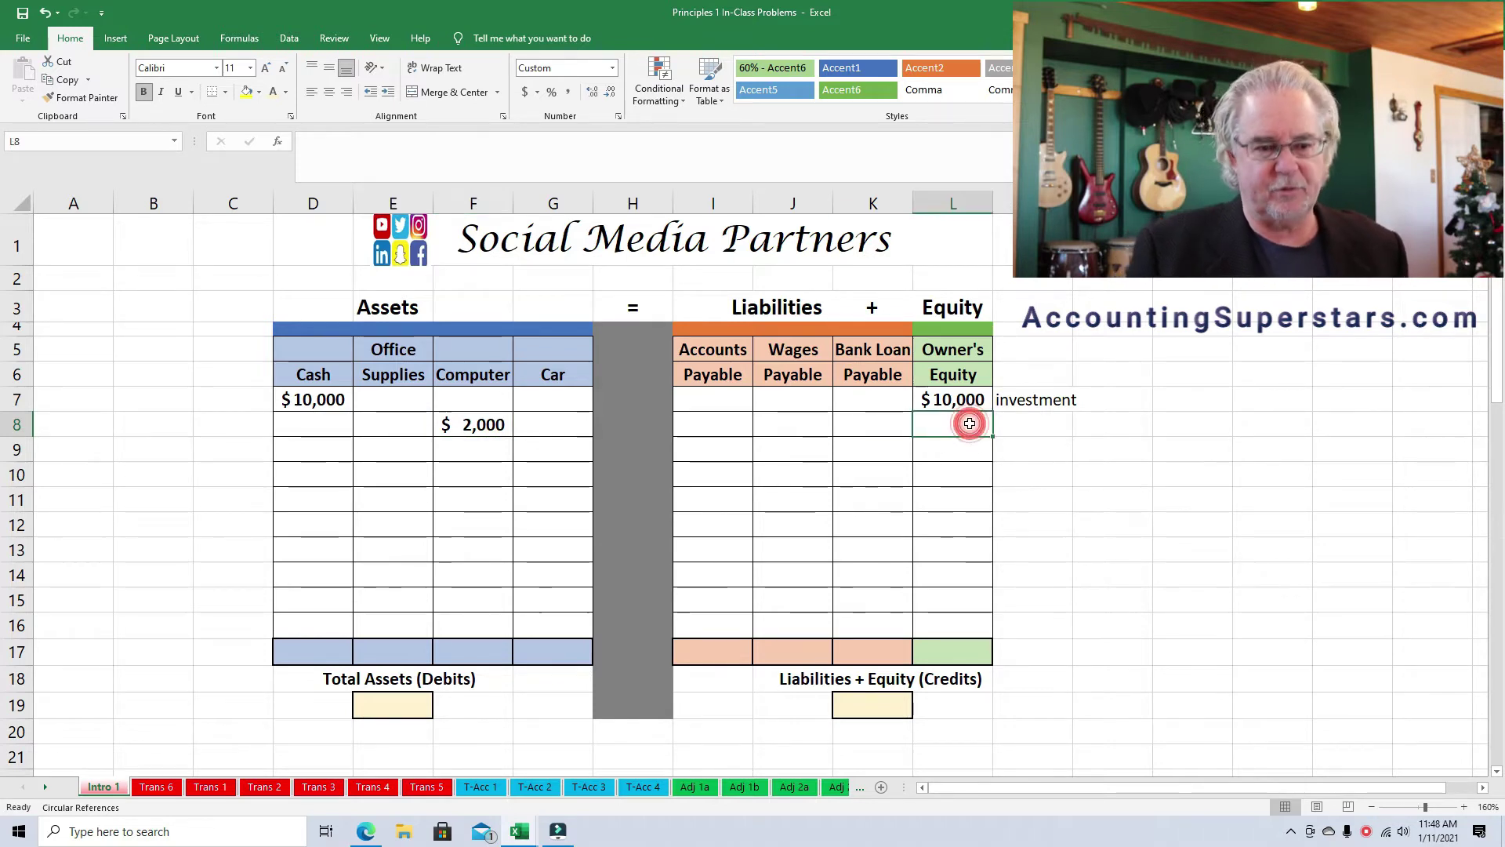
{"action": "type", "text": "2000"}
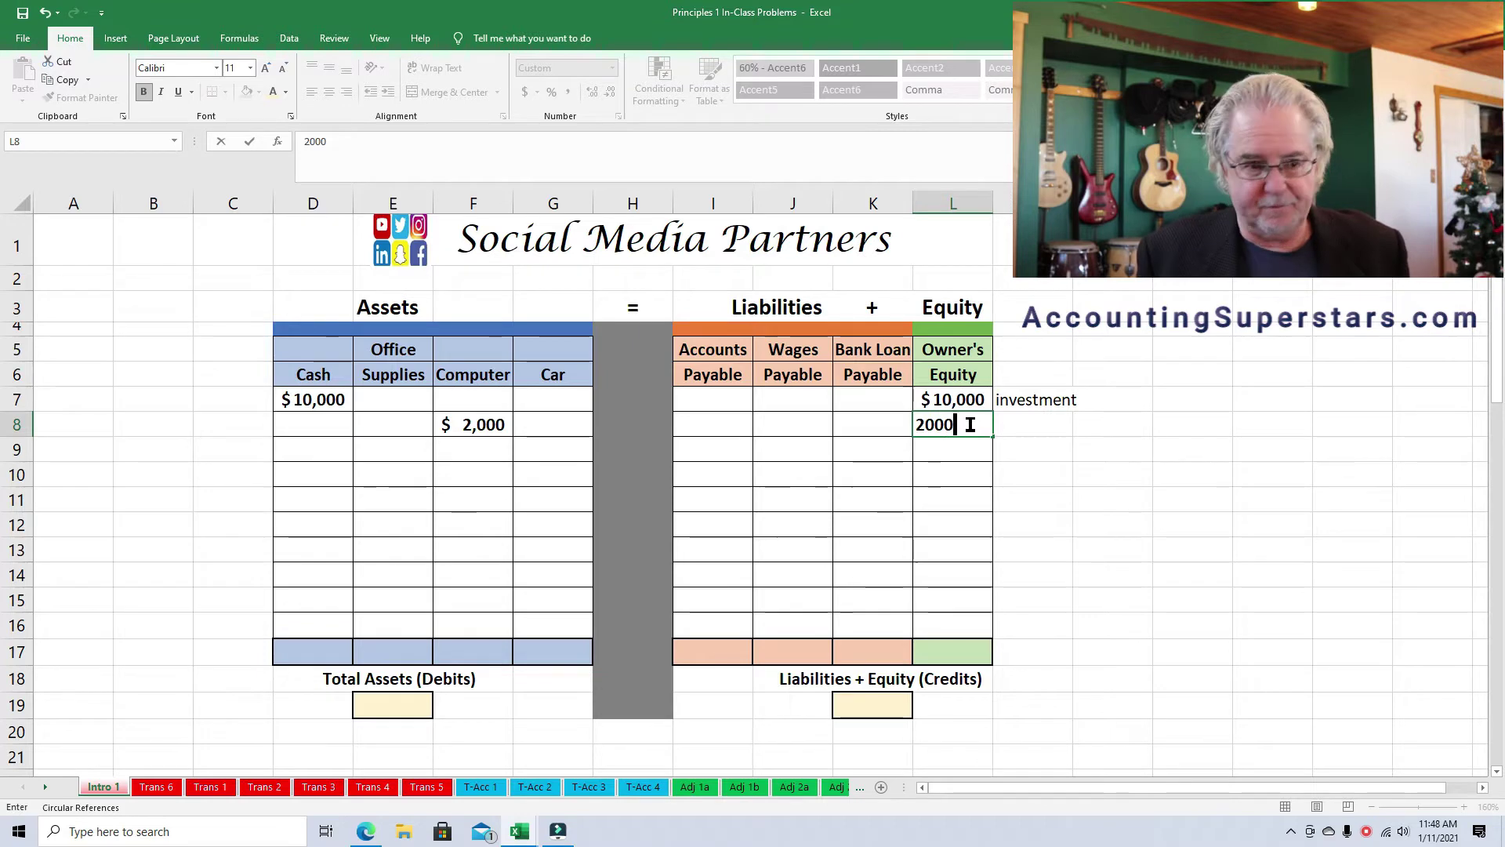
{"action": "key", "text": "Tab"}
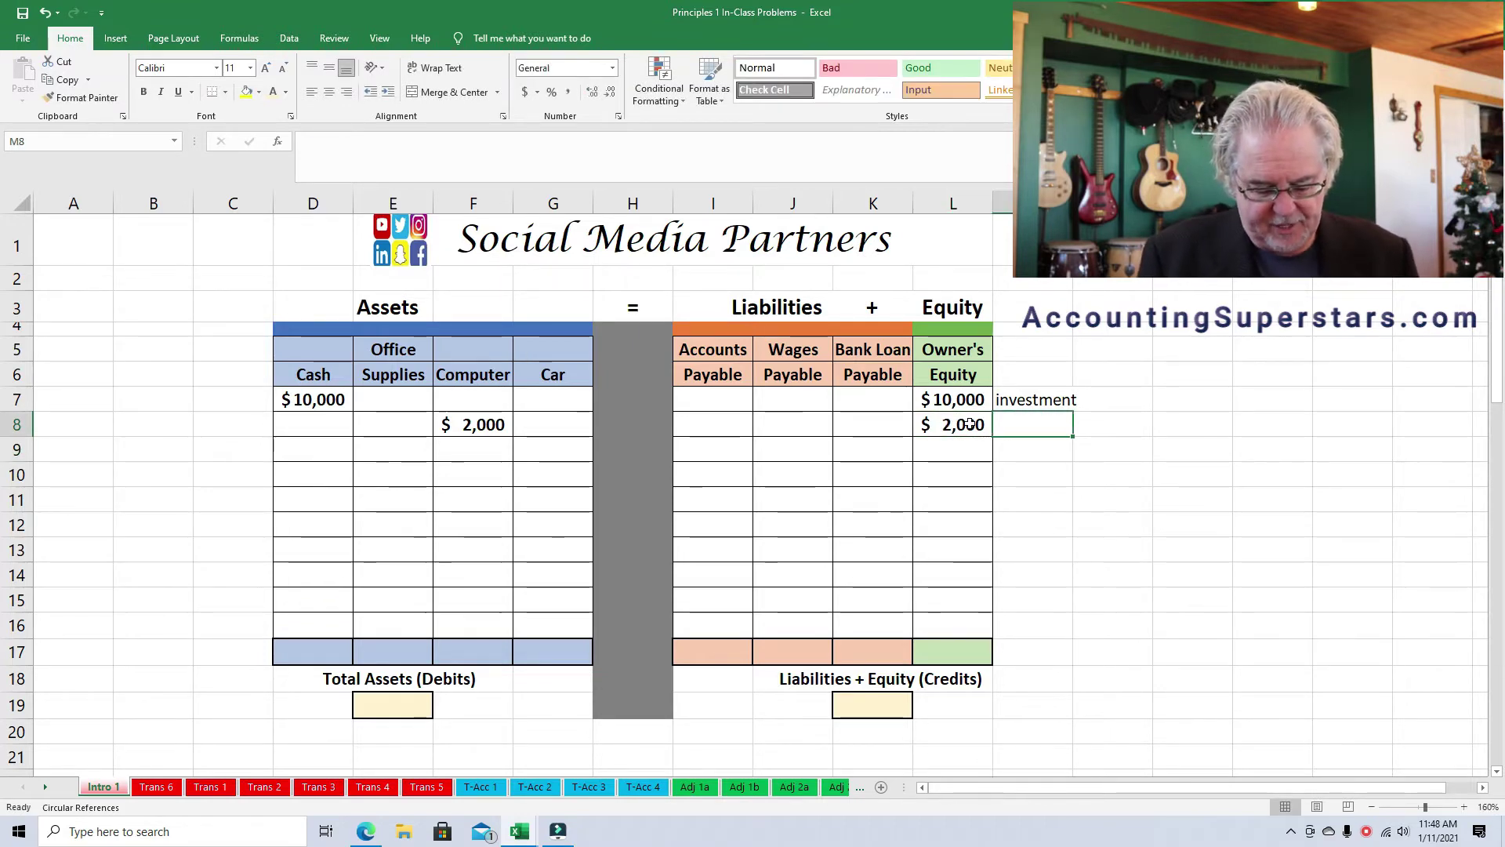
{"action": "type", "text": "investment"}
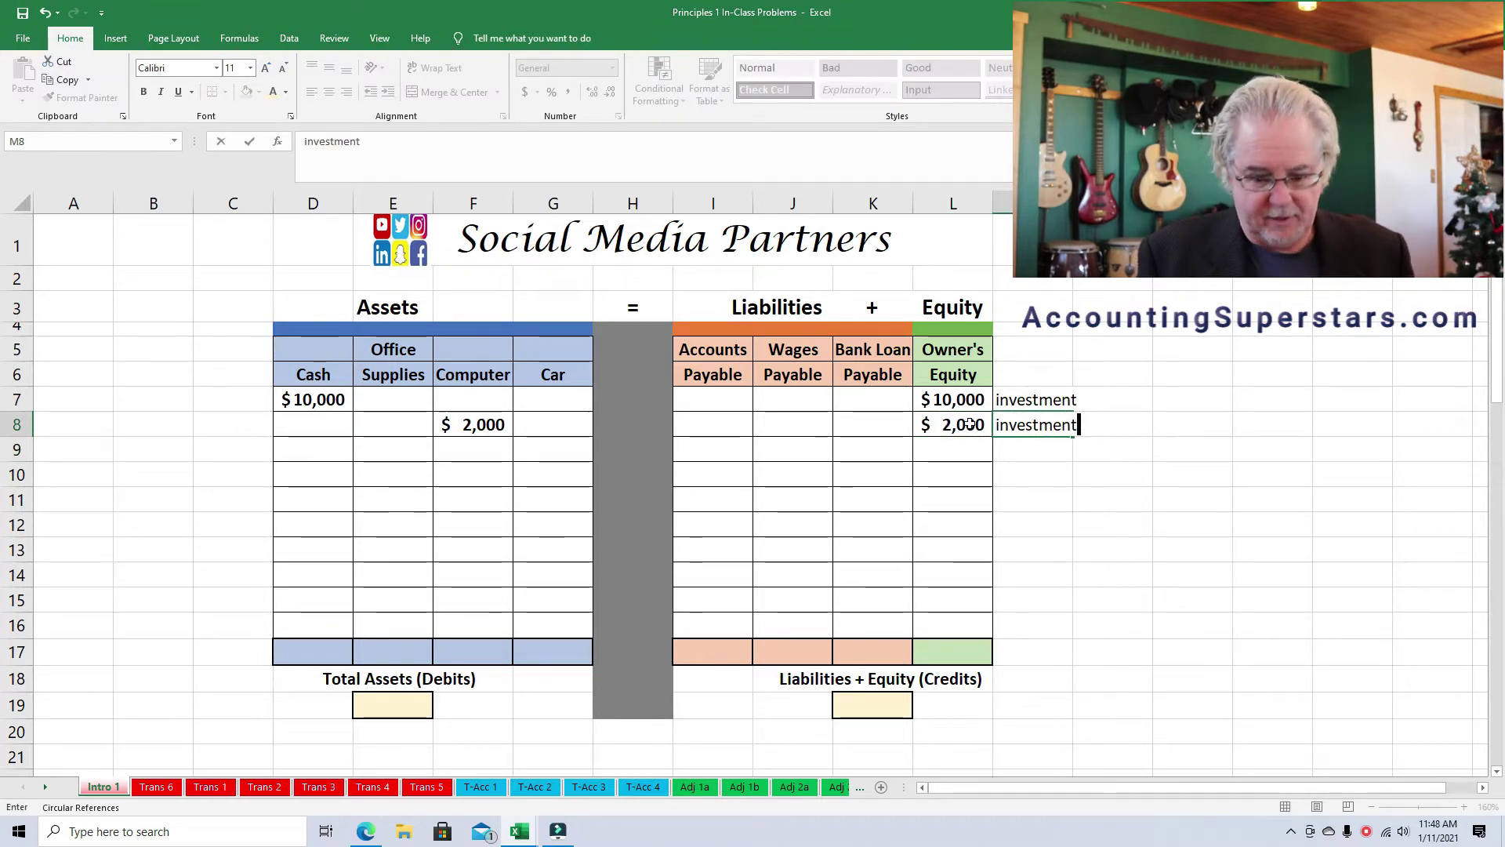
{"action": "key", "text": "Return"}
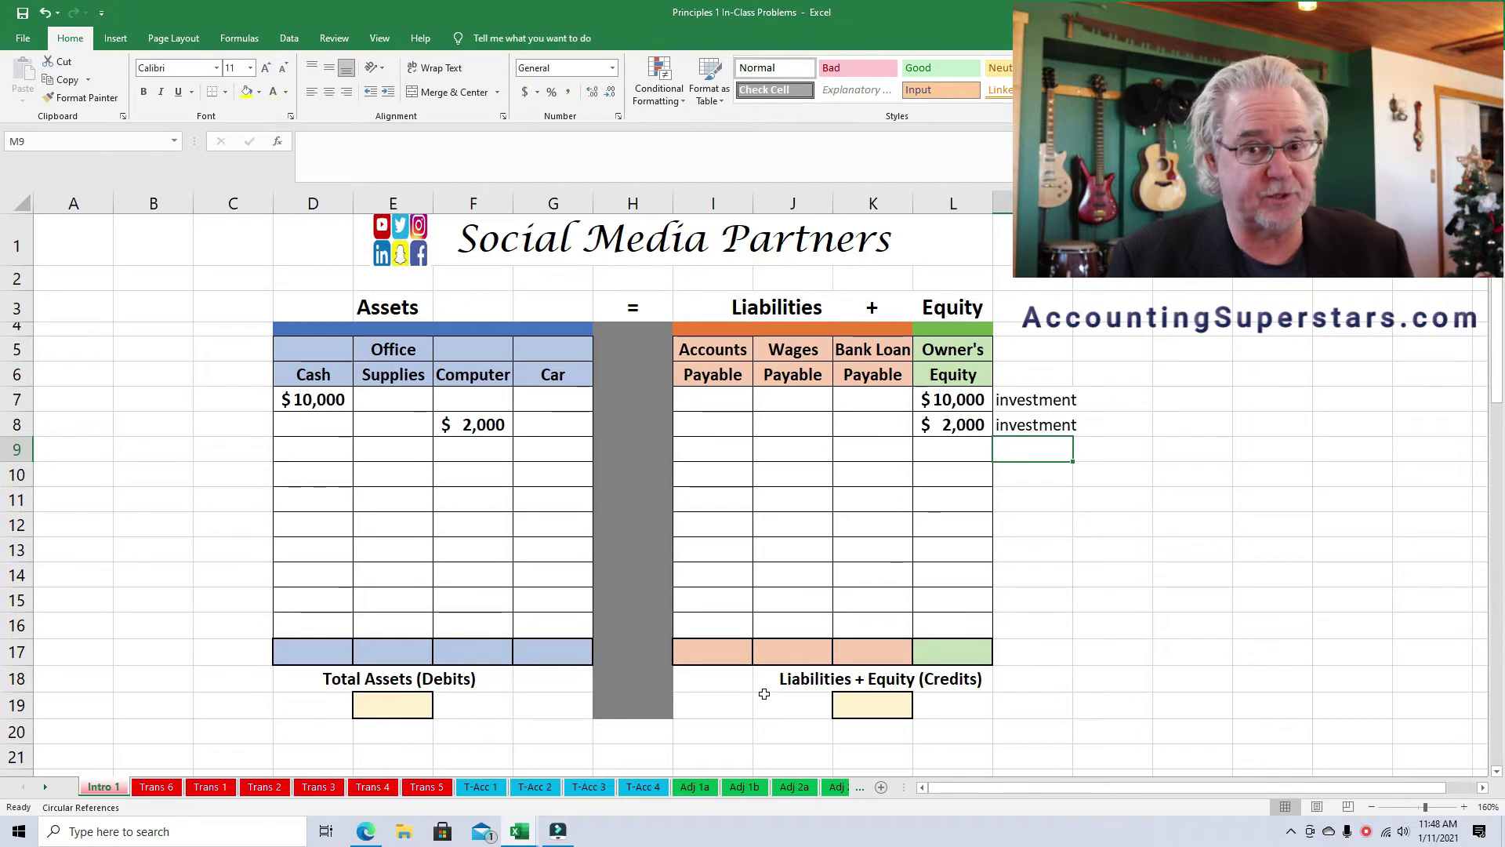
{"action": "left_click", "coordinate": [384, 454]}
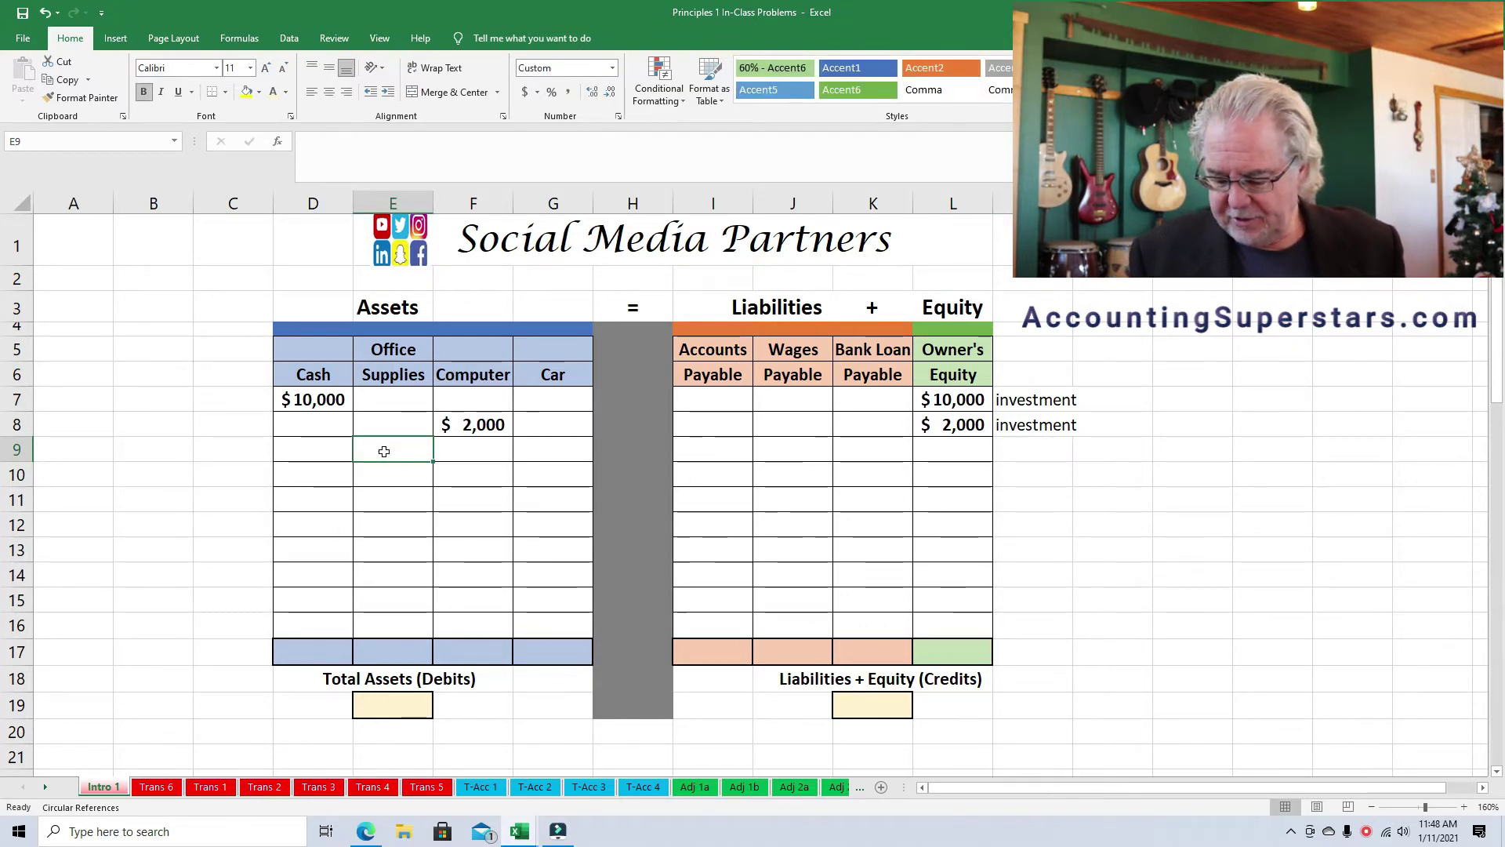
{"action": "type", "text": "500"}
{"action": "key", "text": "Return"}
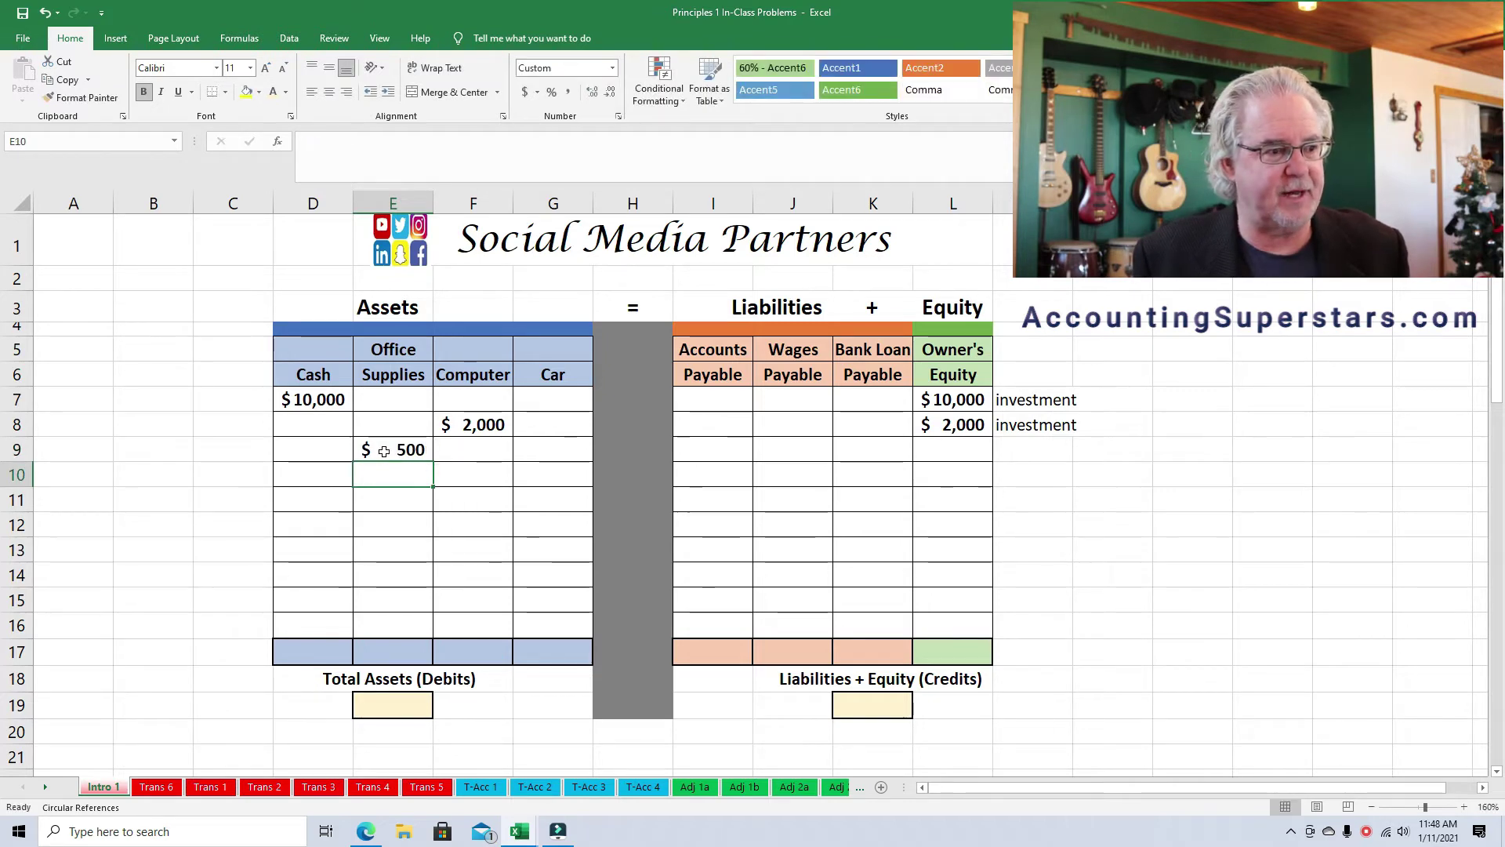
{"action": "left_click", "coordinate": [384, 451]}
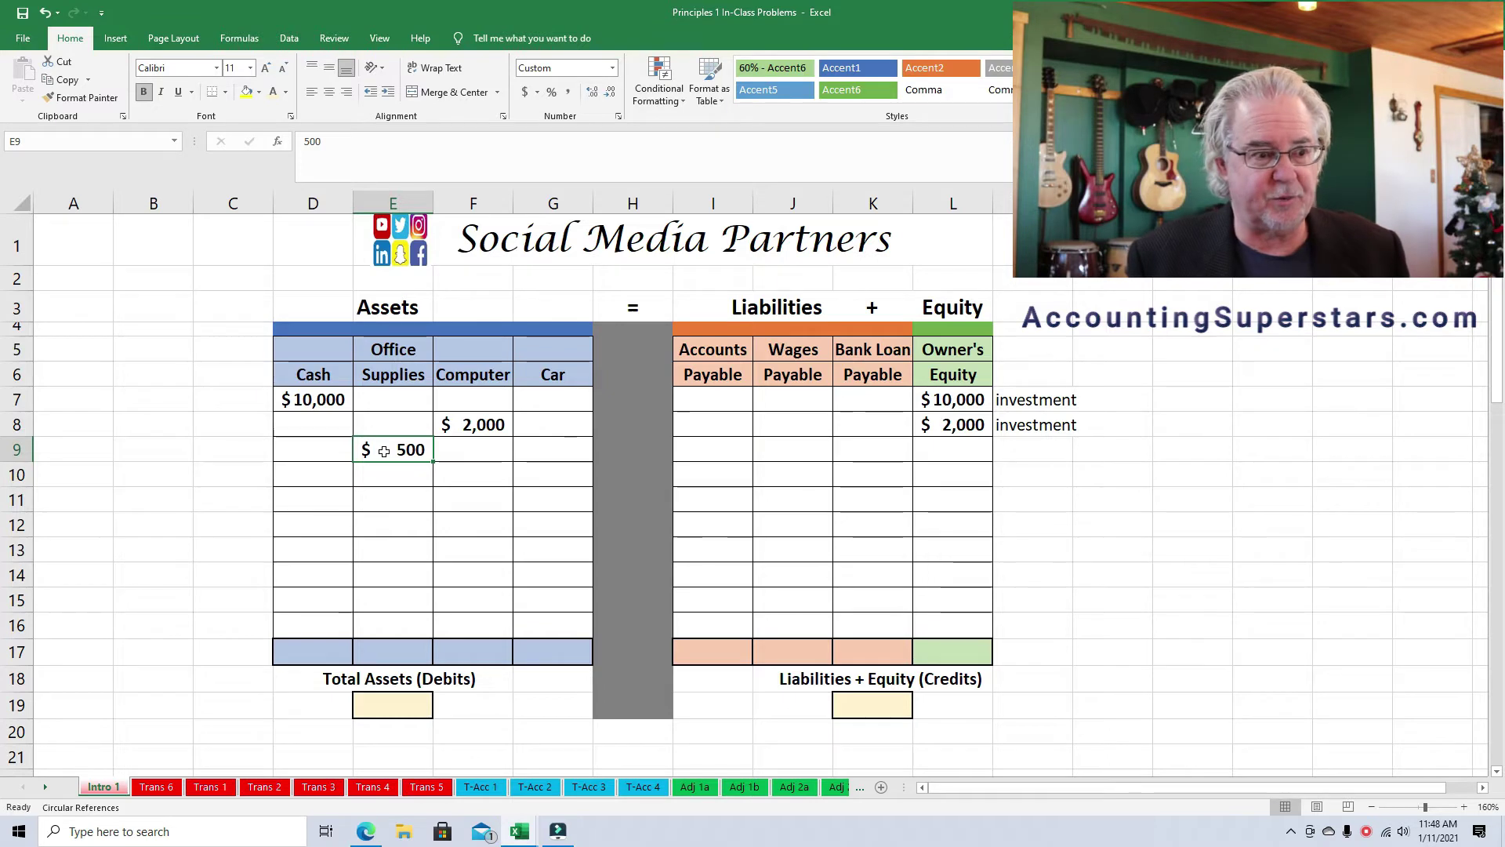
{"action": "key", "text": "Right"}
{"action": "key", "text": "Right"}
{"action": "key", "text": "Right"}
{"action": "key", "text": "Right"}
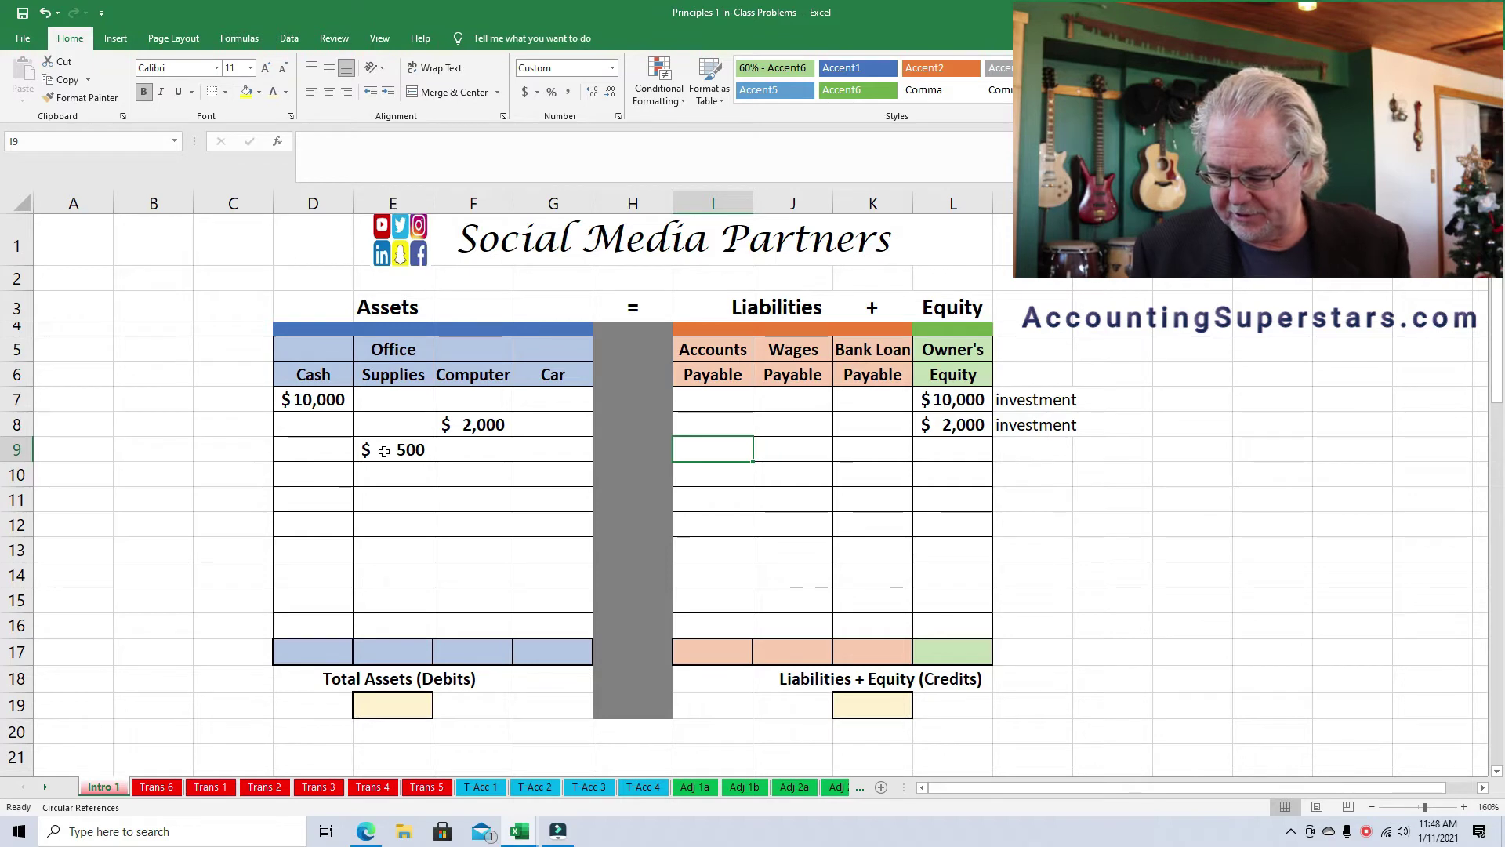
{"action": "type", "text": "500"}
{"action": "key", "text": "Return"}
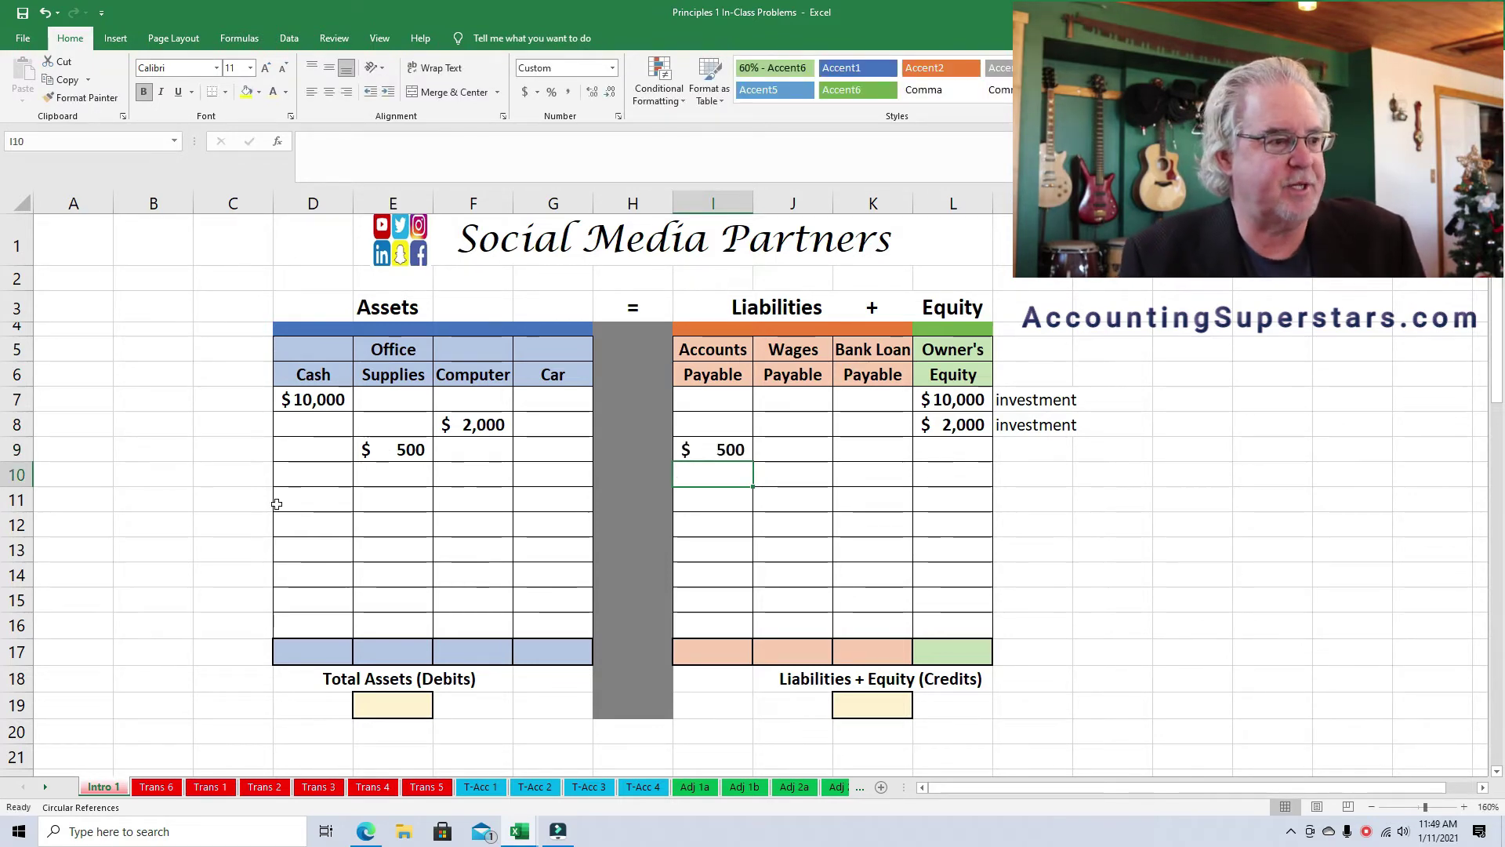
{"action": "left_click", "coordinate": [407, 445]}
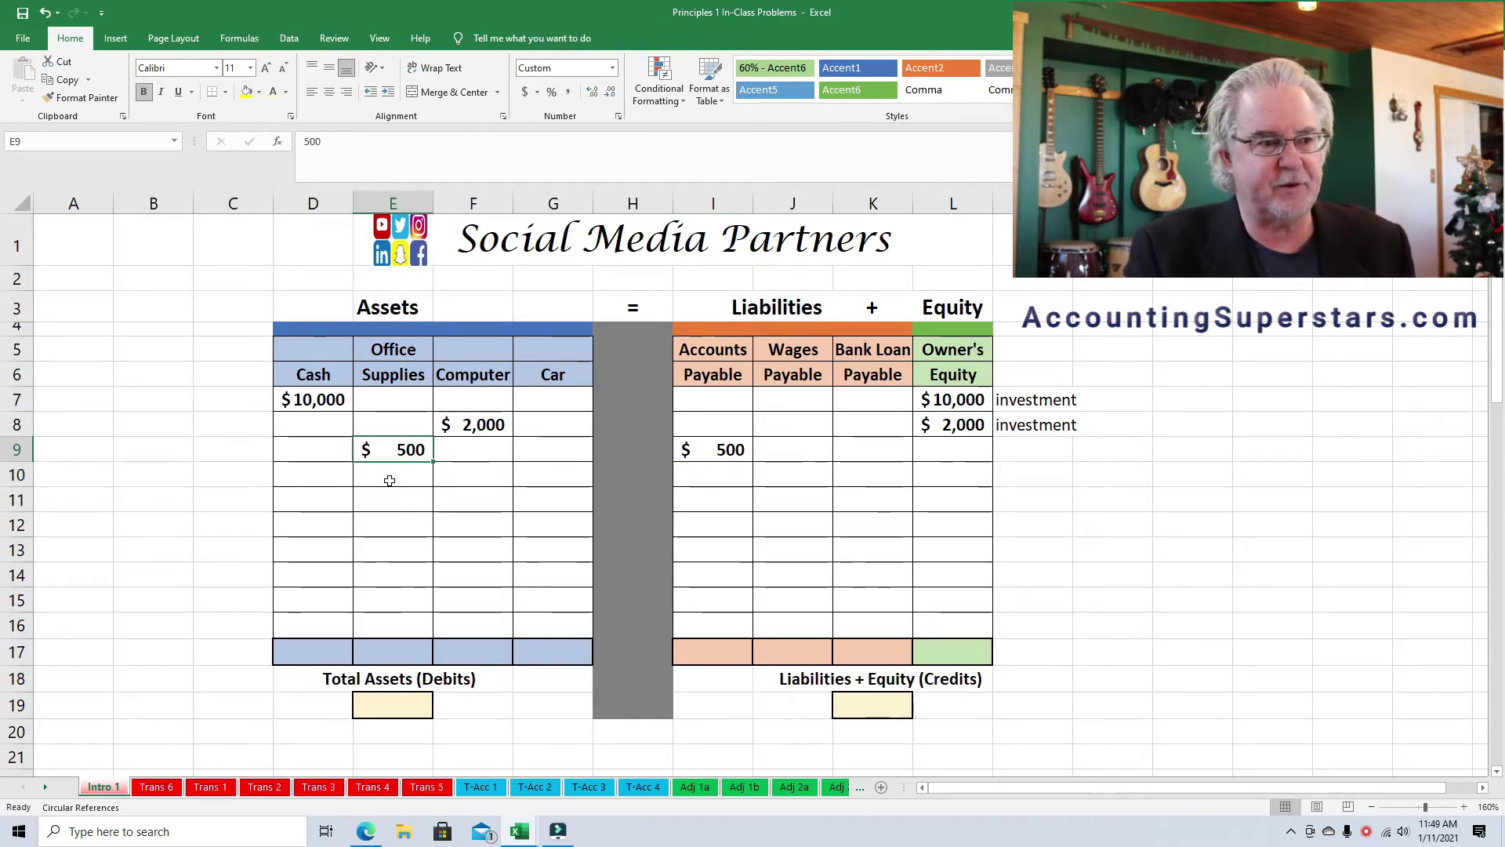
{"action": "left_click", "coordinate": [731, 441]}
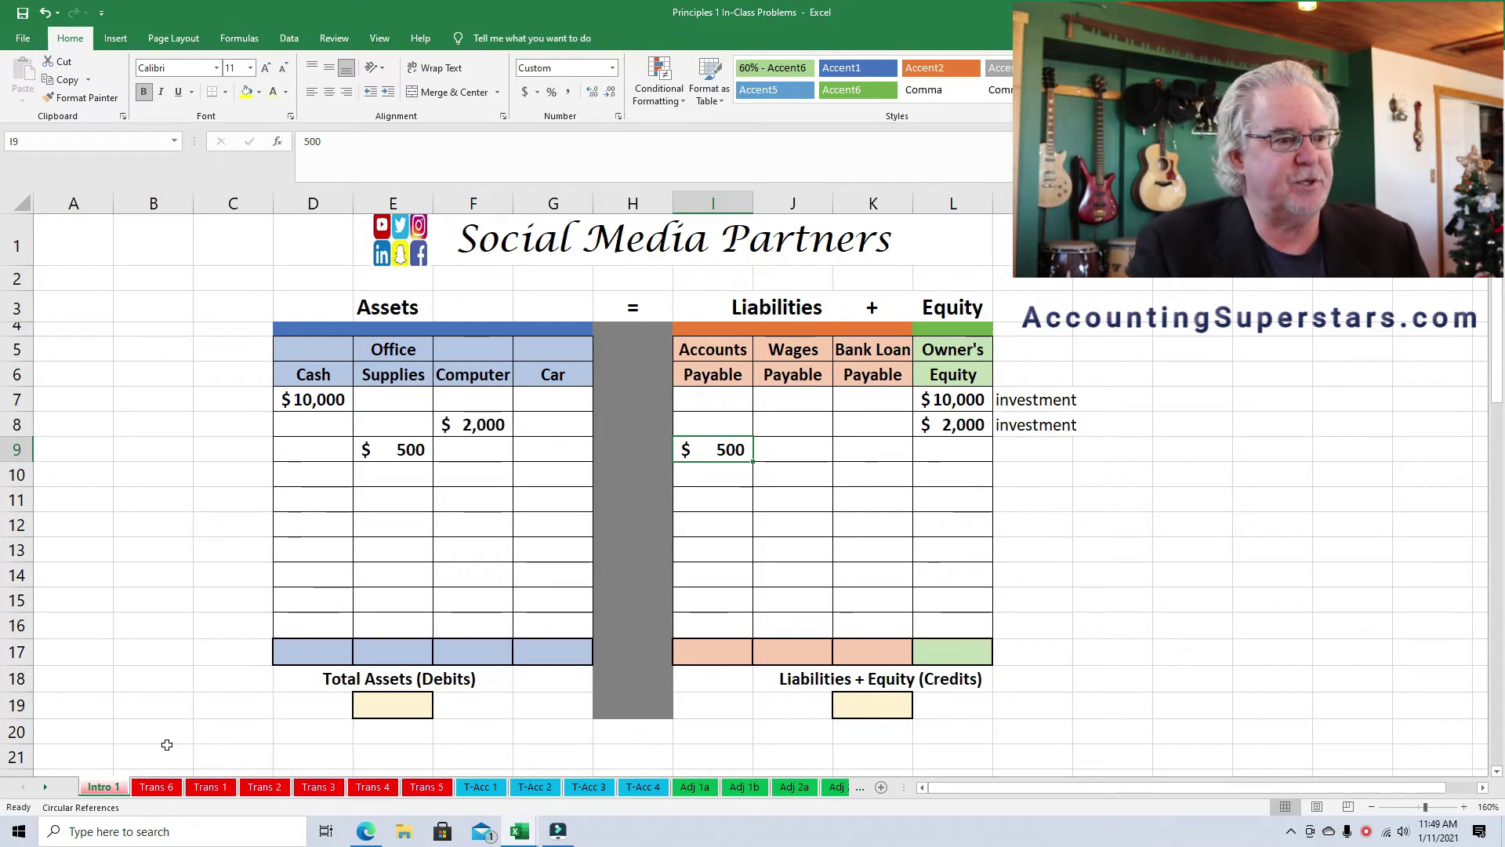
Enter 15,000 under Car in G10 and 15,000 under Bank Loan Payable in K10
{"action": "left_click", "coordinate": [539, 470]}
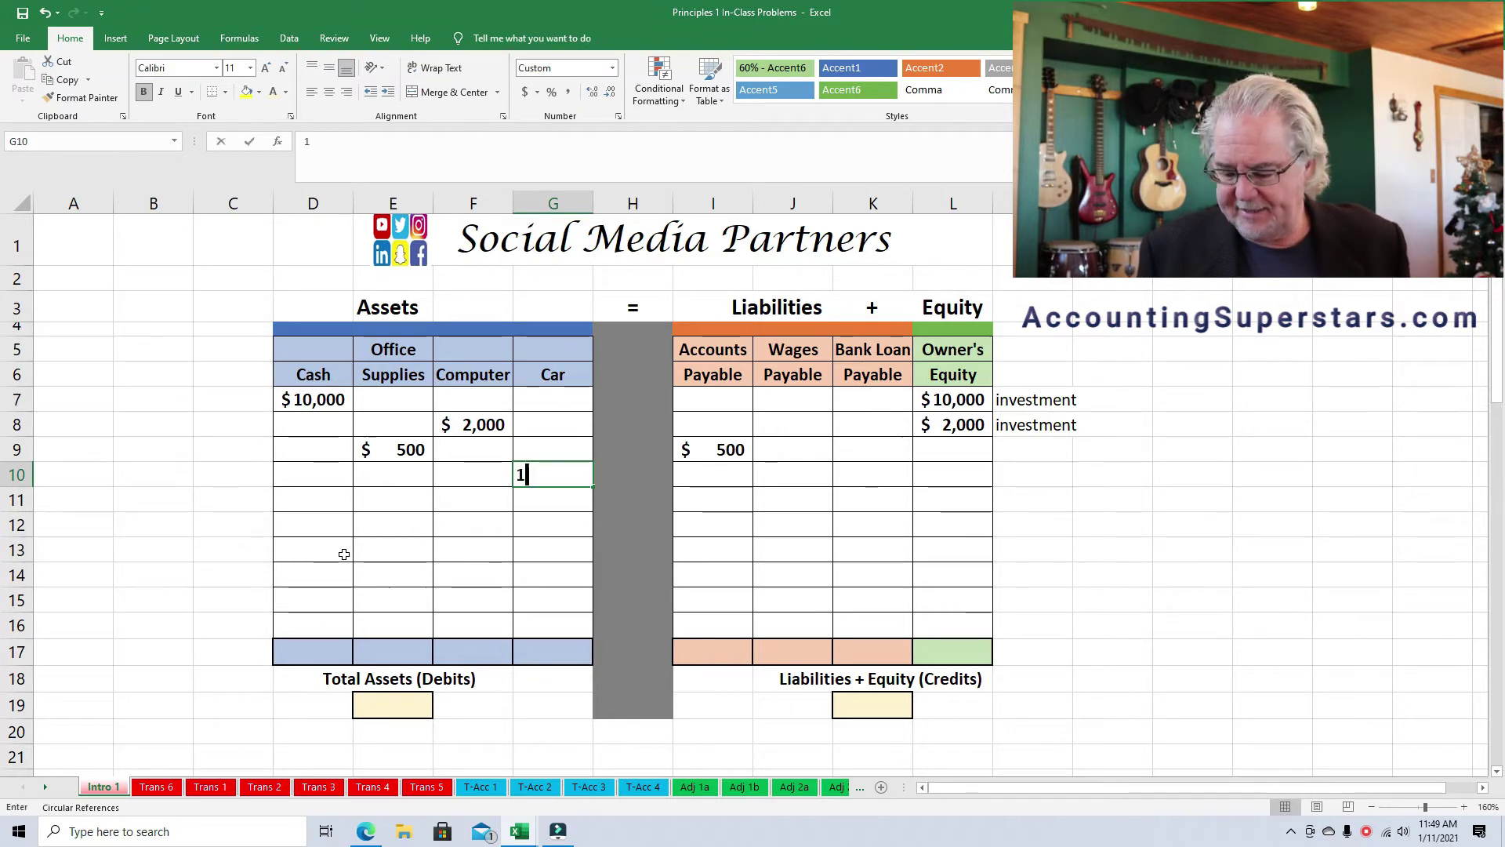
{"action": "type", "text": "15,000"}
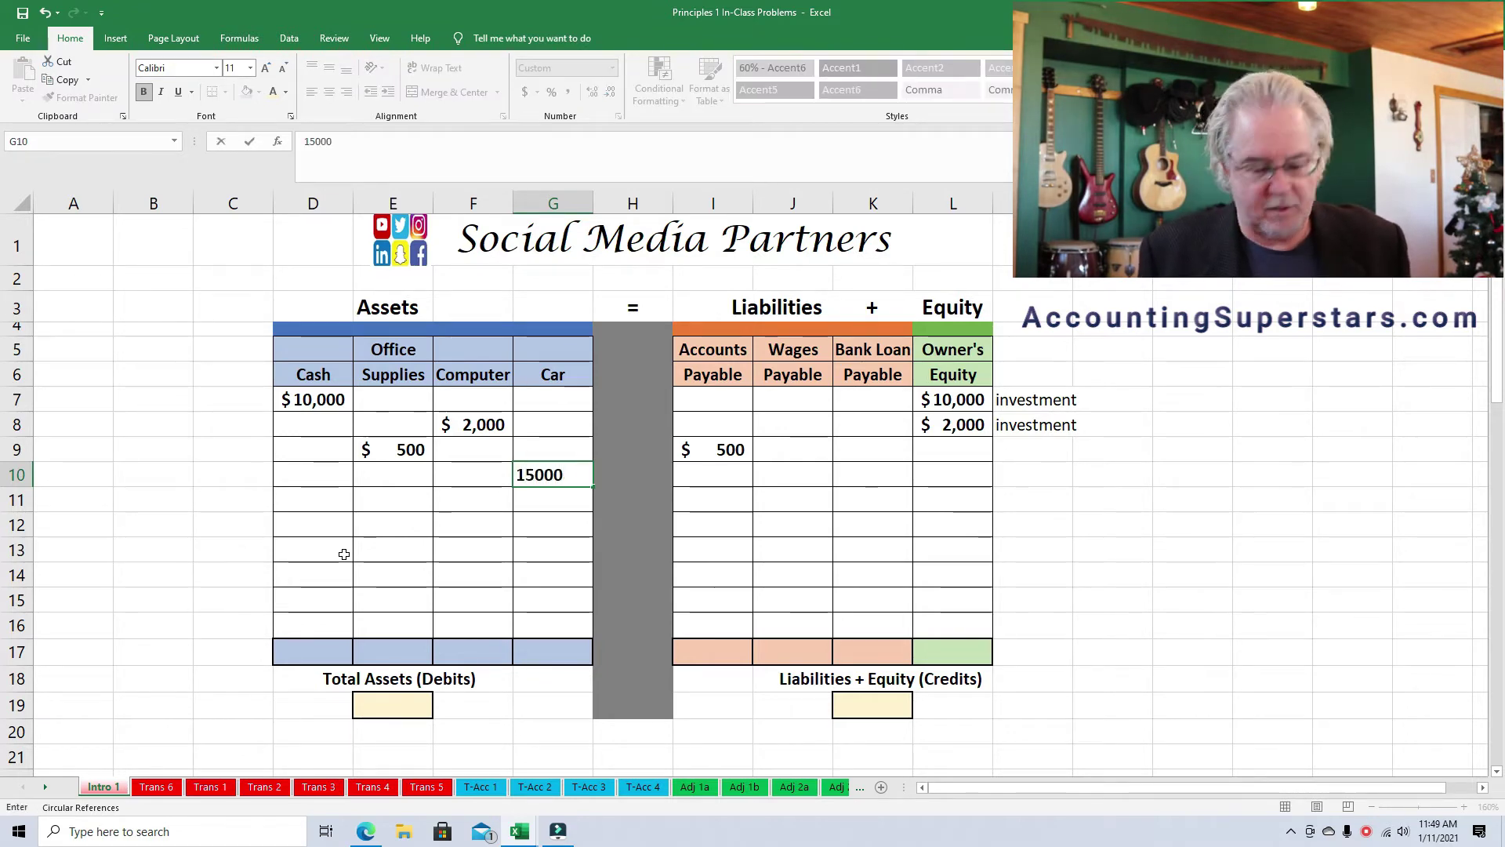
{"action": "key", "text": "Return"}
{"action": "key", "text": "Up"}
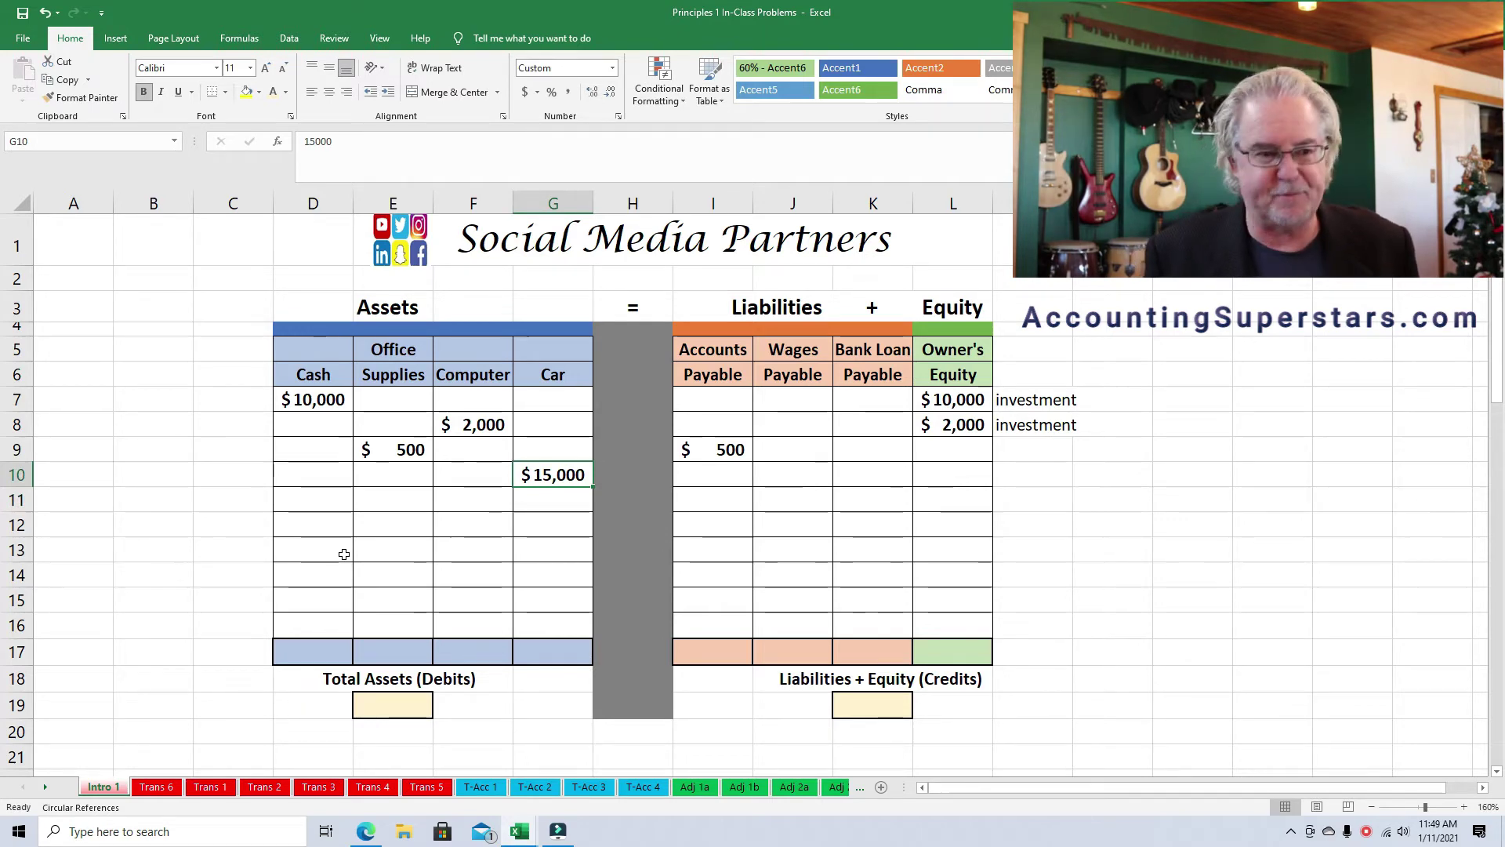
{"action": "key", "text": "Right"}
{"action": "key", "text": "Right"}
{"action": "key", "text": "Right"}
{"action": "key", "text": "Right"}
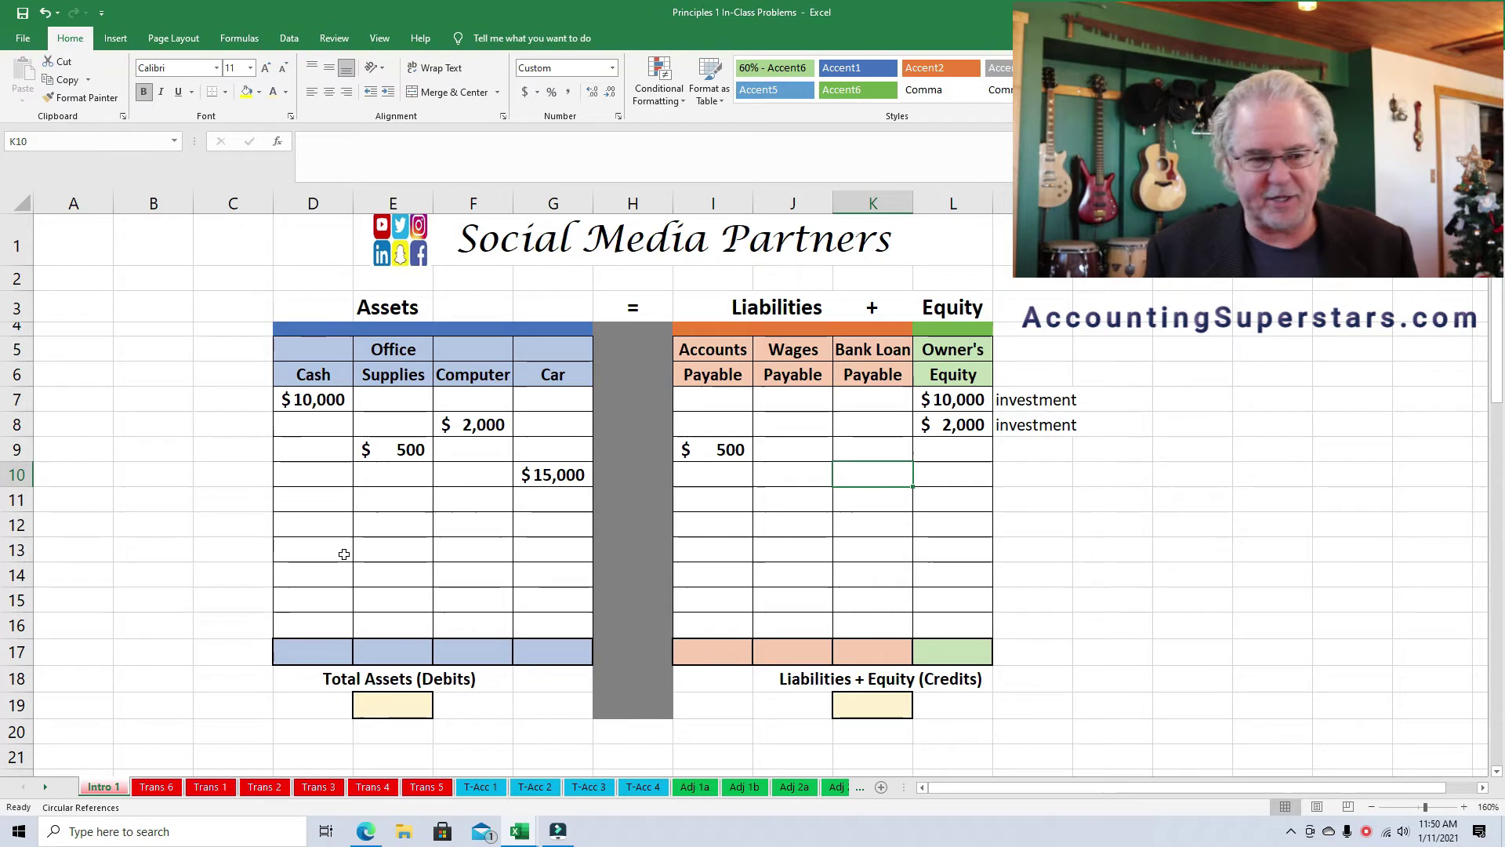
{"action": "type", "text": "15,000"}
{"action": "key", "text": "Return"}
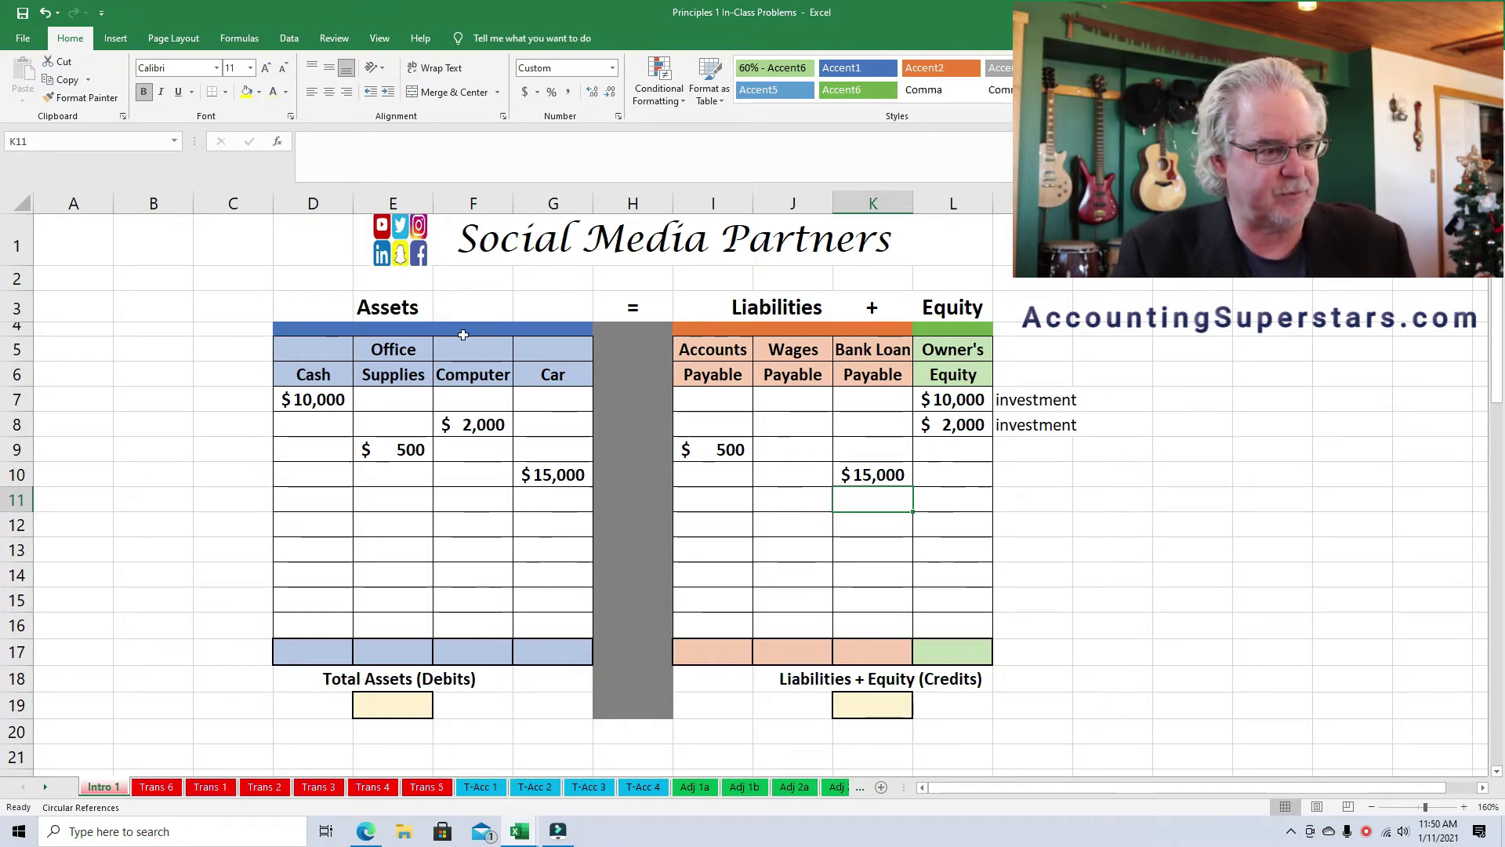
{"action": "left_click", "coordinate": [317, 398]}
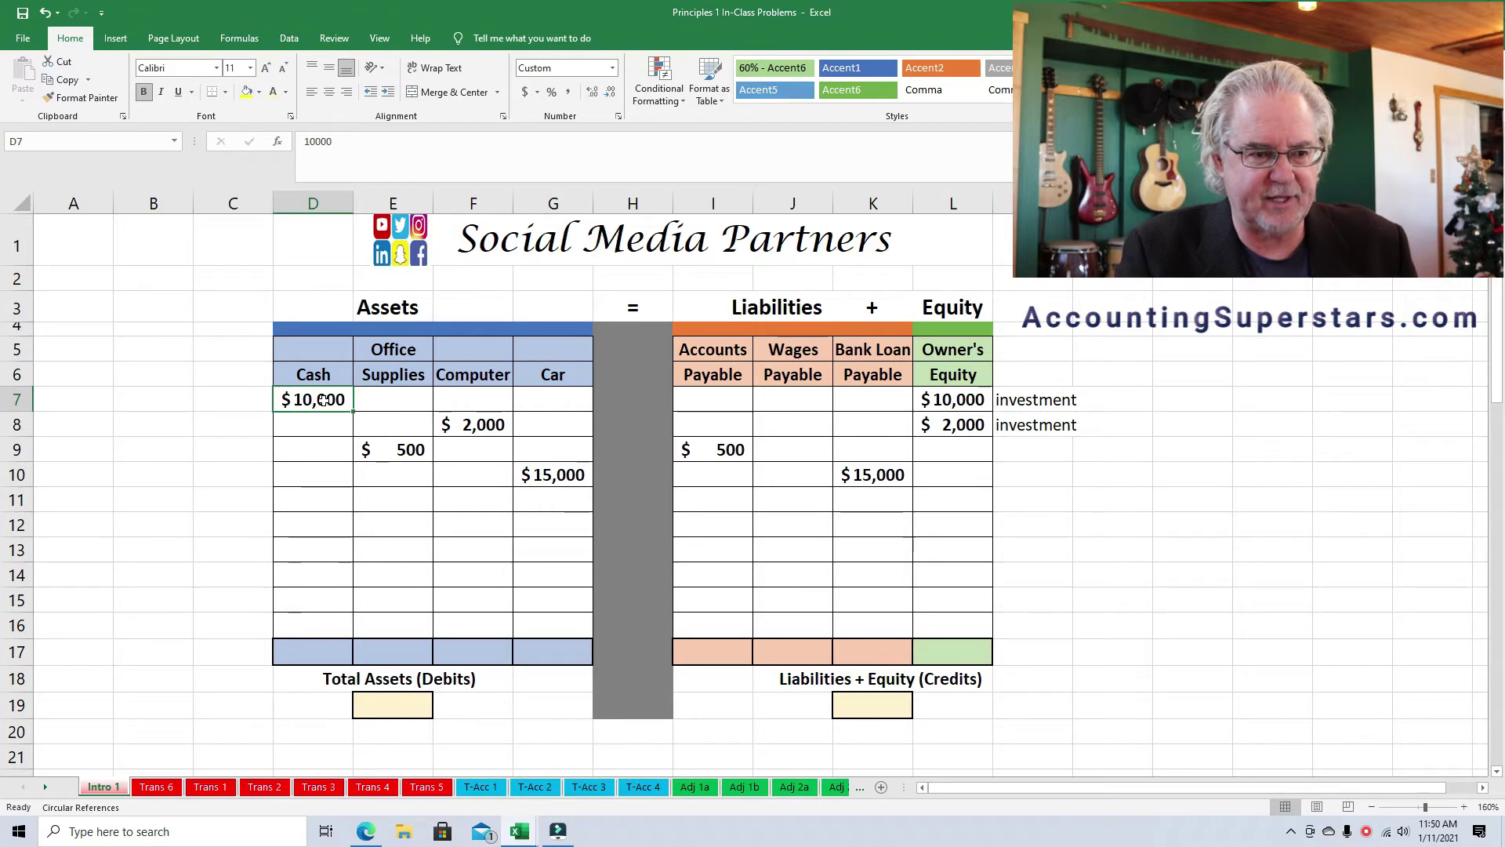
{"action": "left_click", "coordinate": [951, 392]}
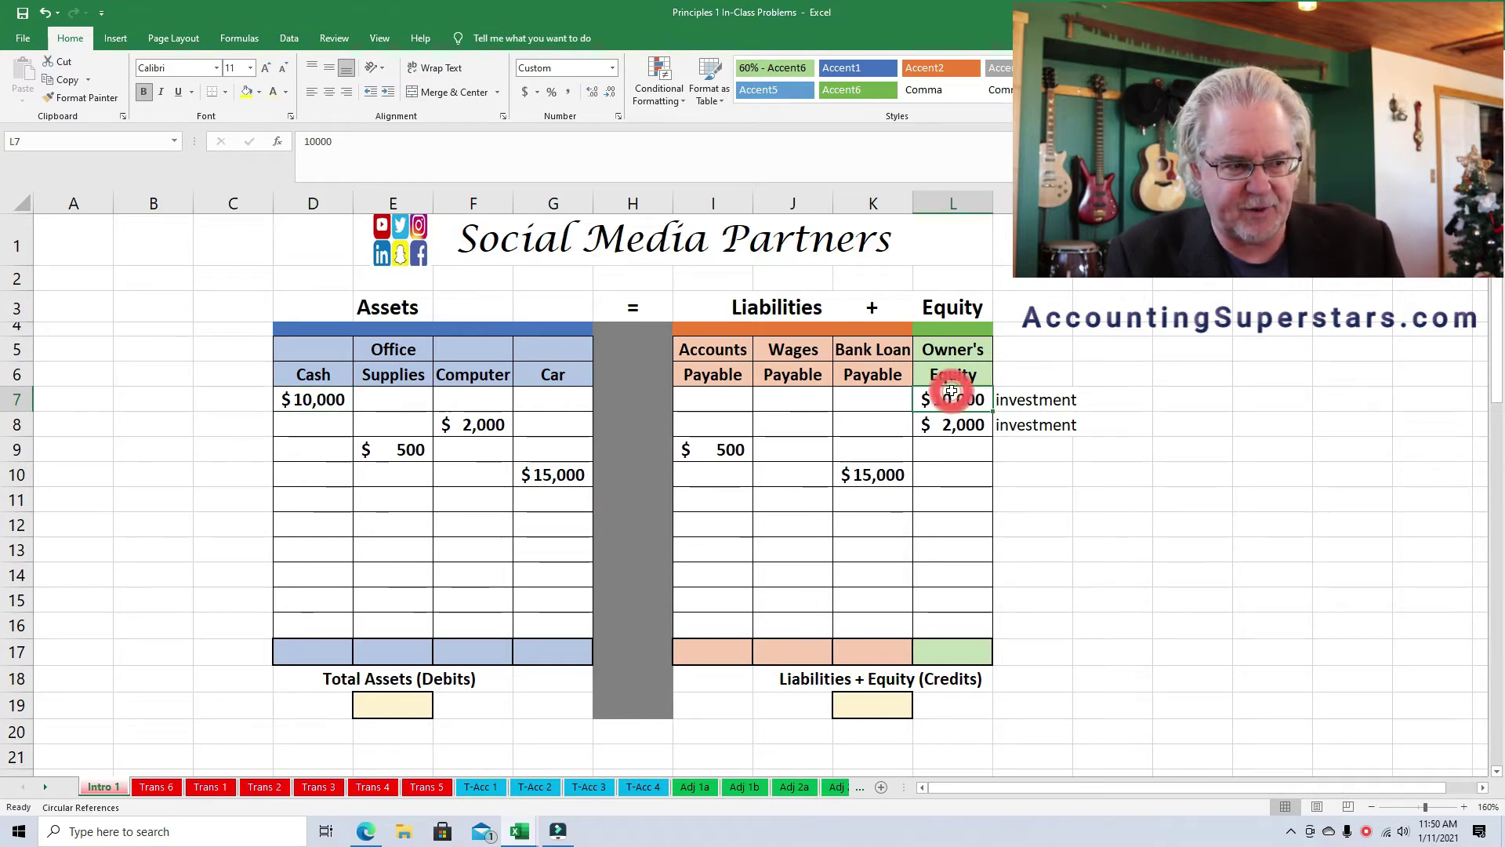
{"action": "left_click", "coordinate": [456, 427]}
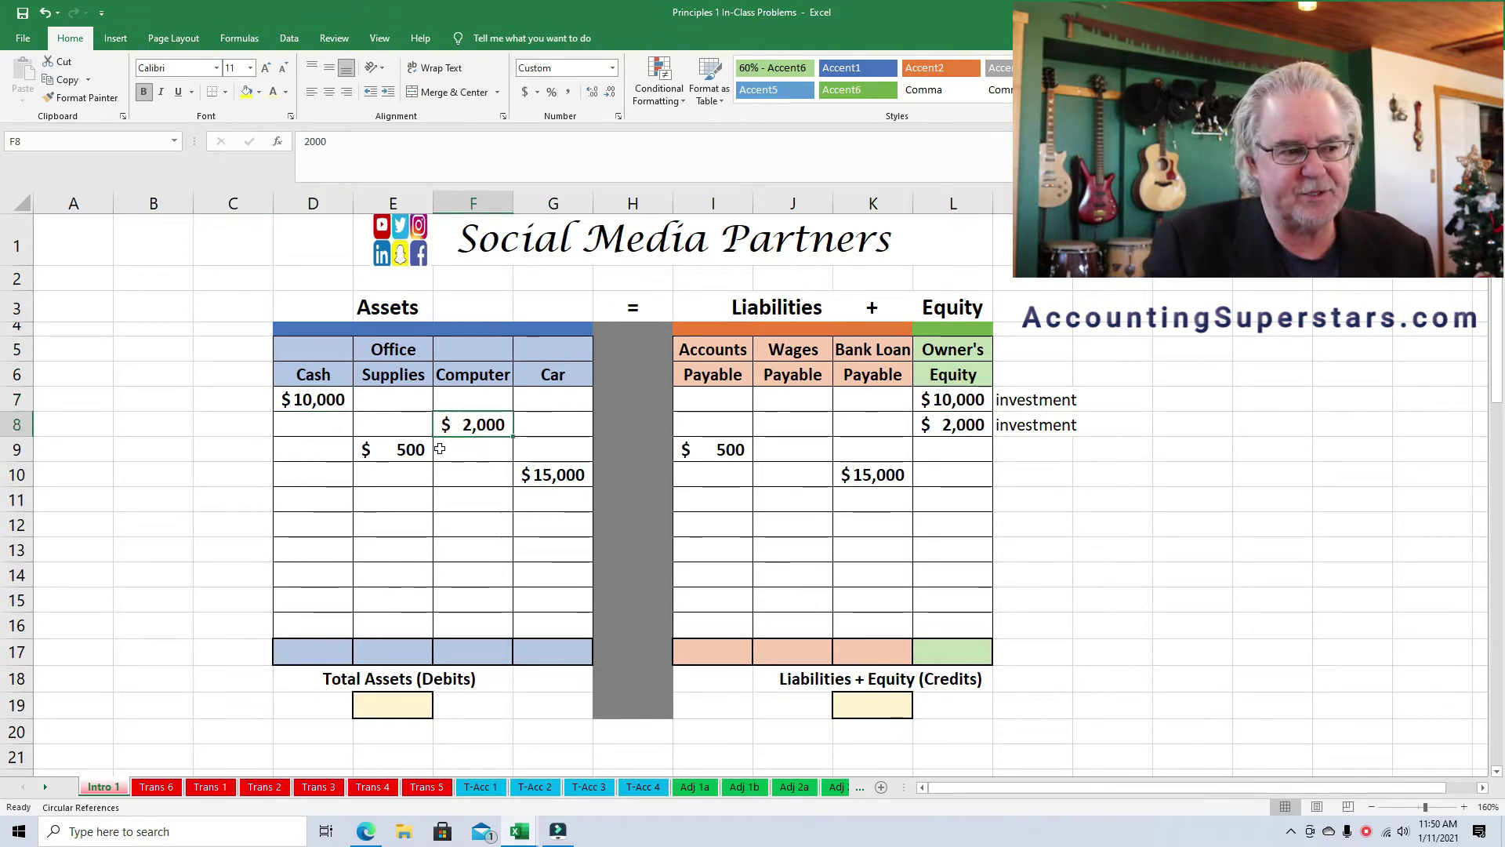
{"action": "left_click", "coordinate": [955, 416]}
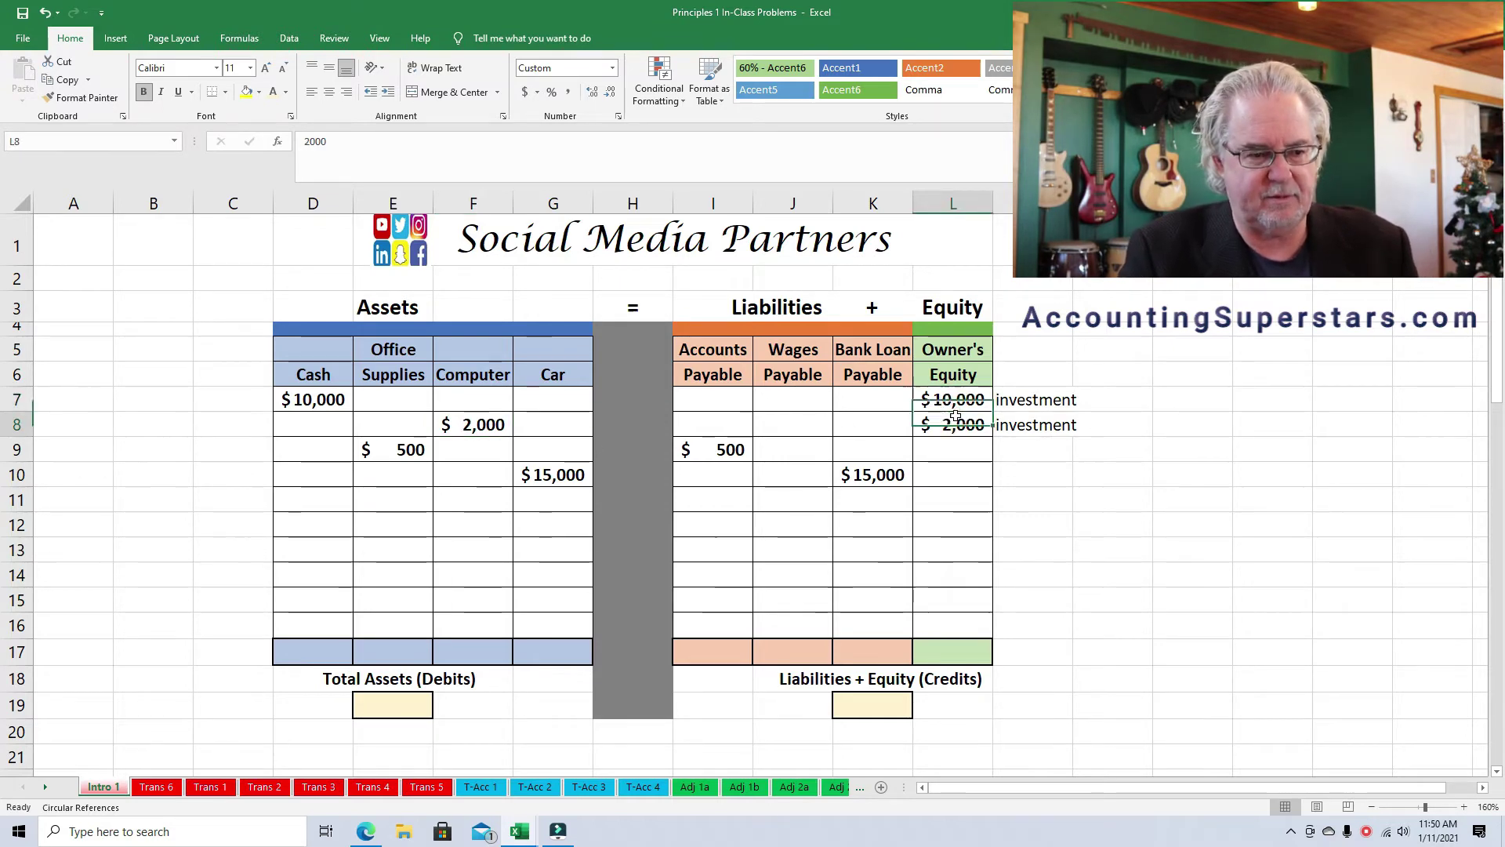
{"action": "left_click", "coordinate": [375, 452]}
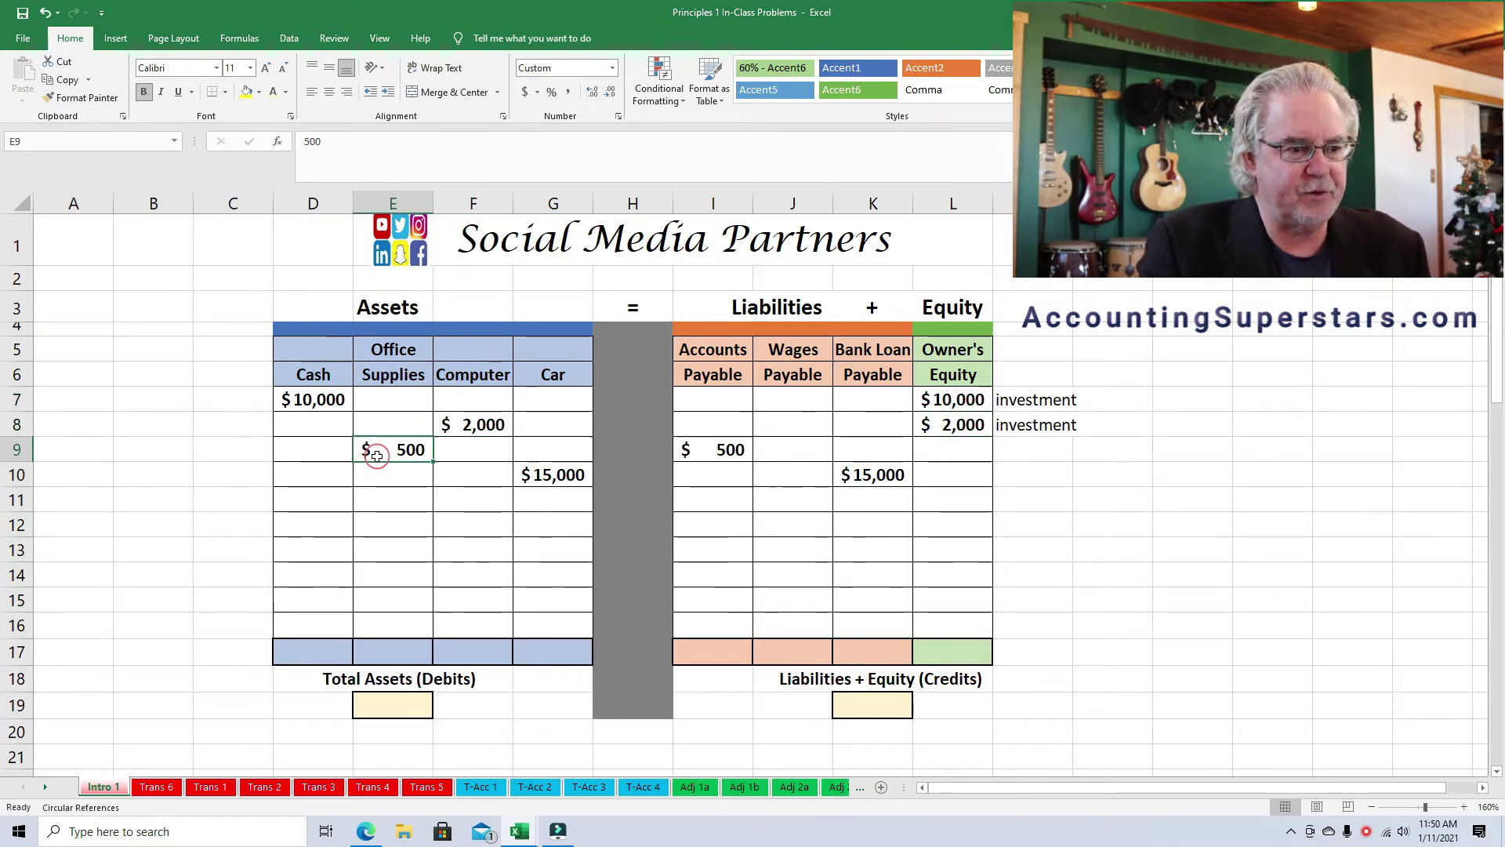
{"action": "left_click", "coordinate": [714, 448]}
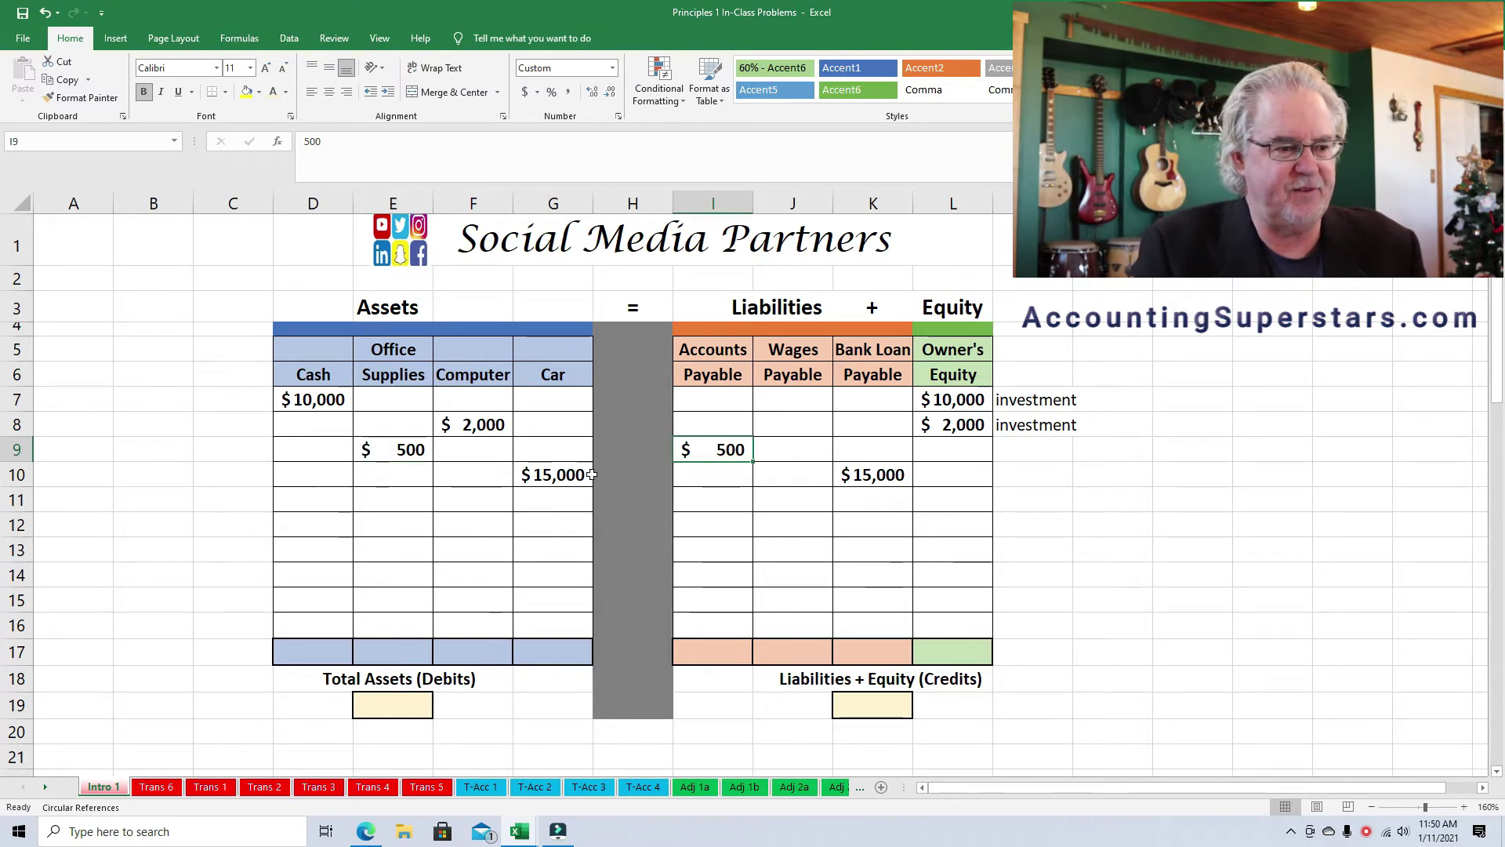
{"action": "left_click", "coordinate": [549, 480]}
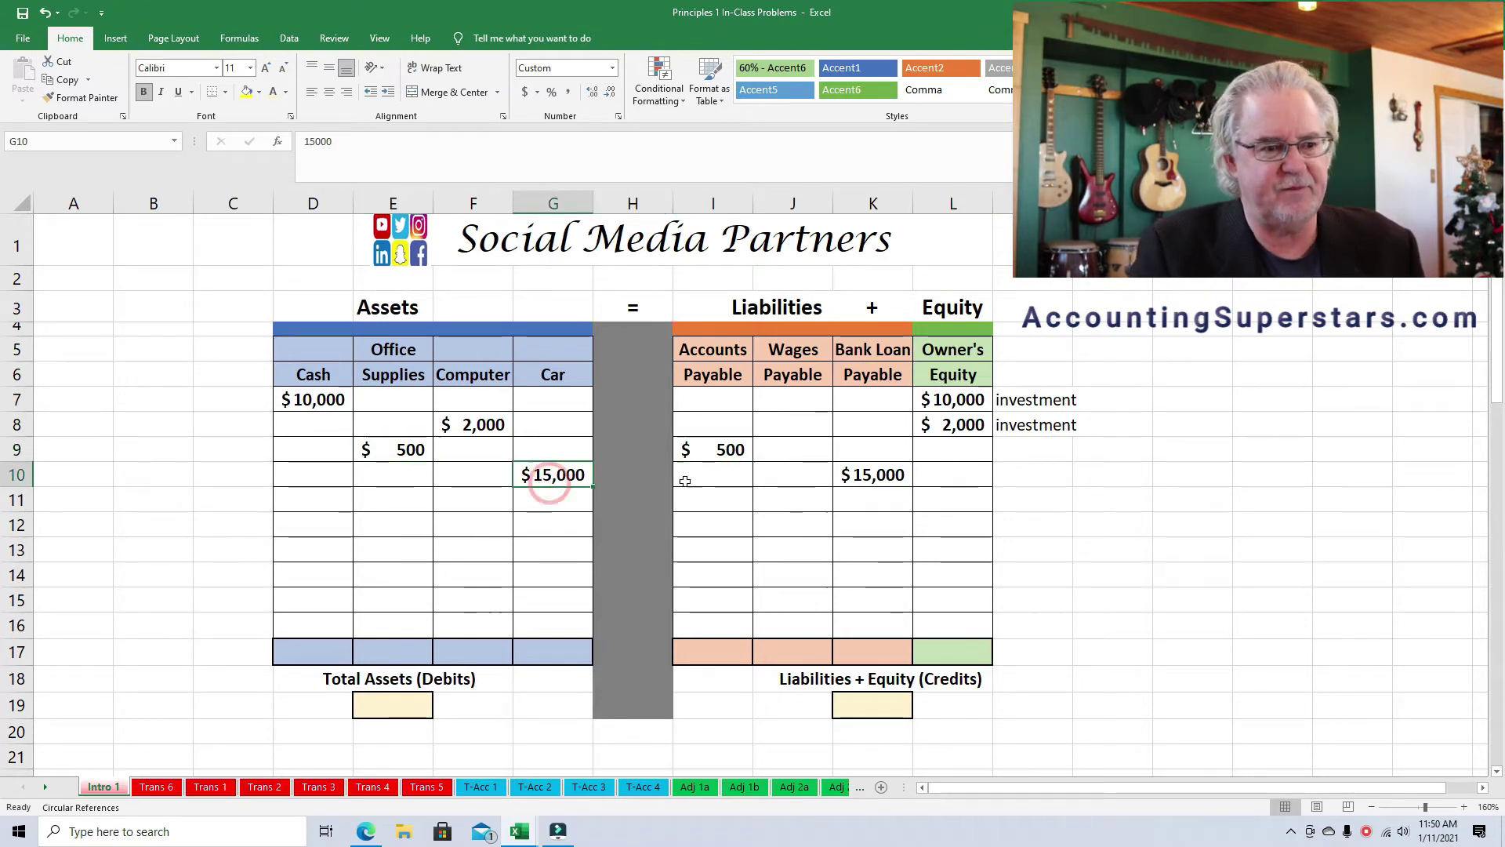
{"action": "left_click", "coordinate": [854, 475]}
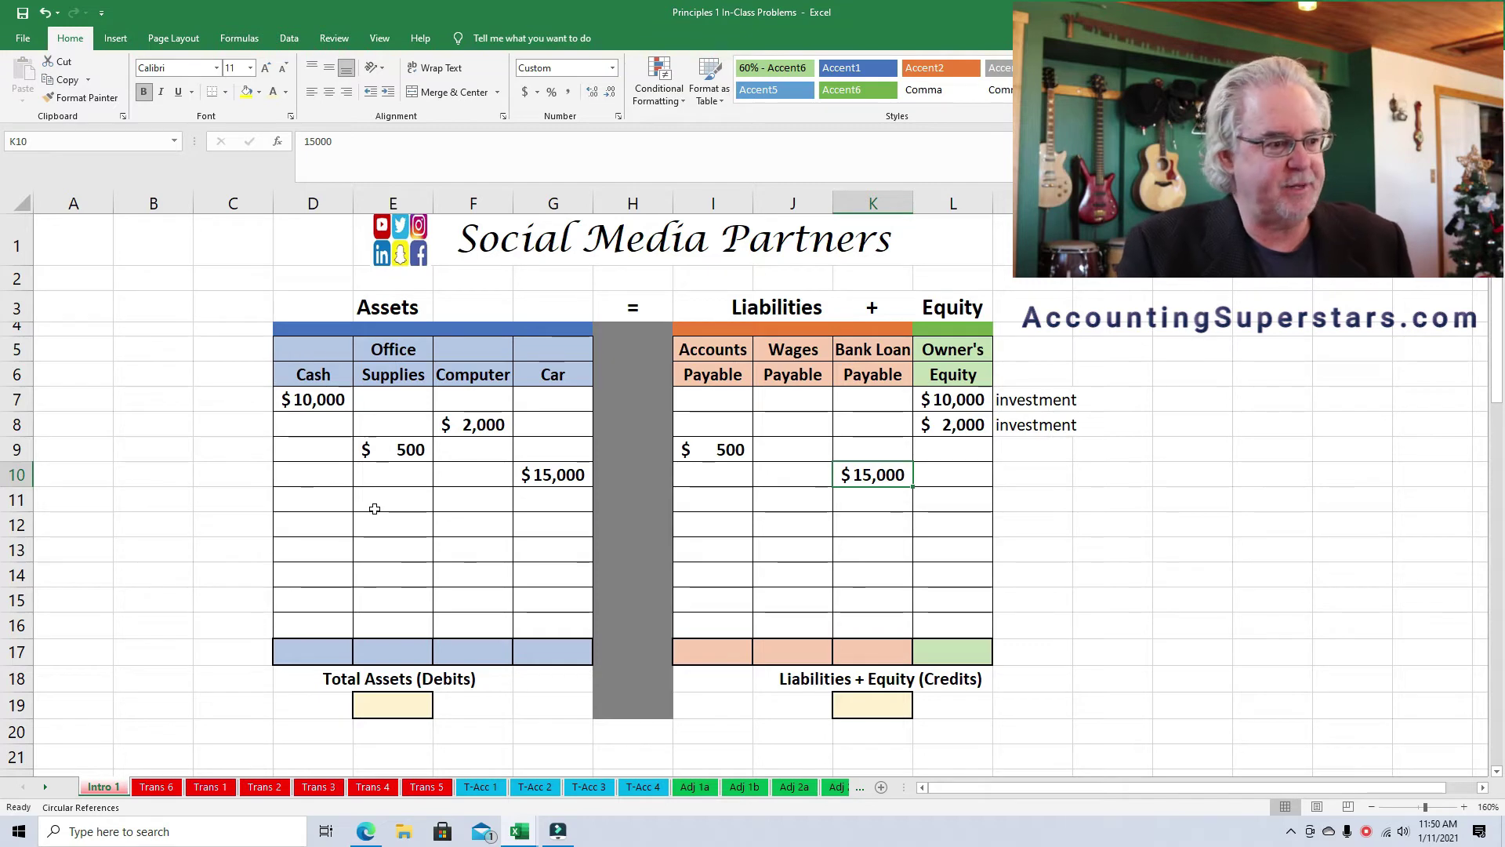
{"action": "left_click", "coordinate": [331, 499]}
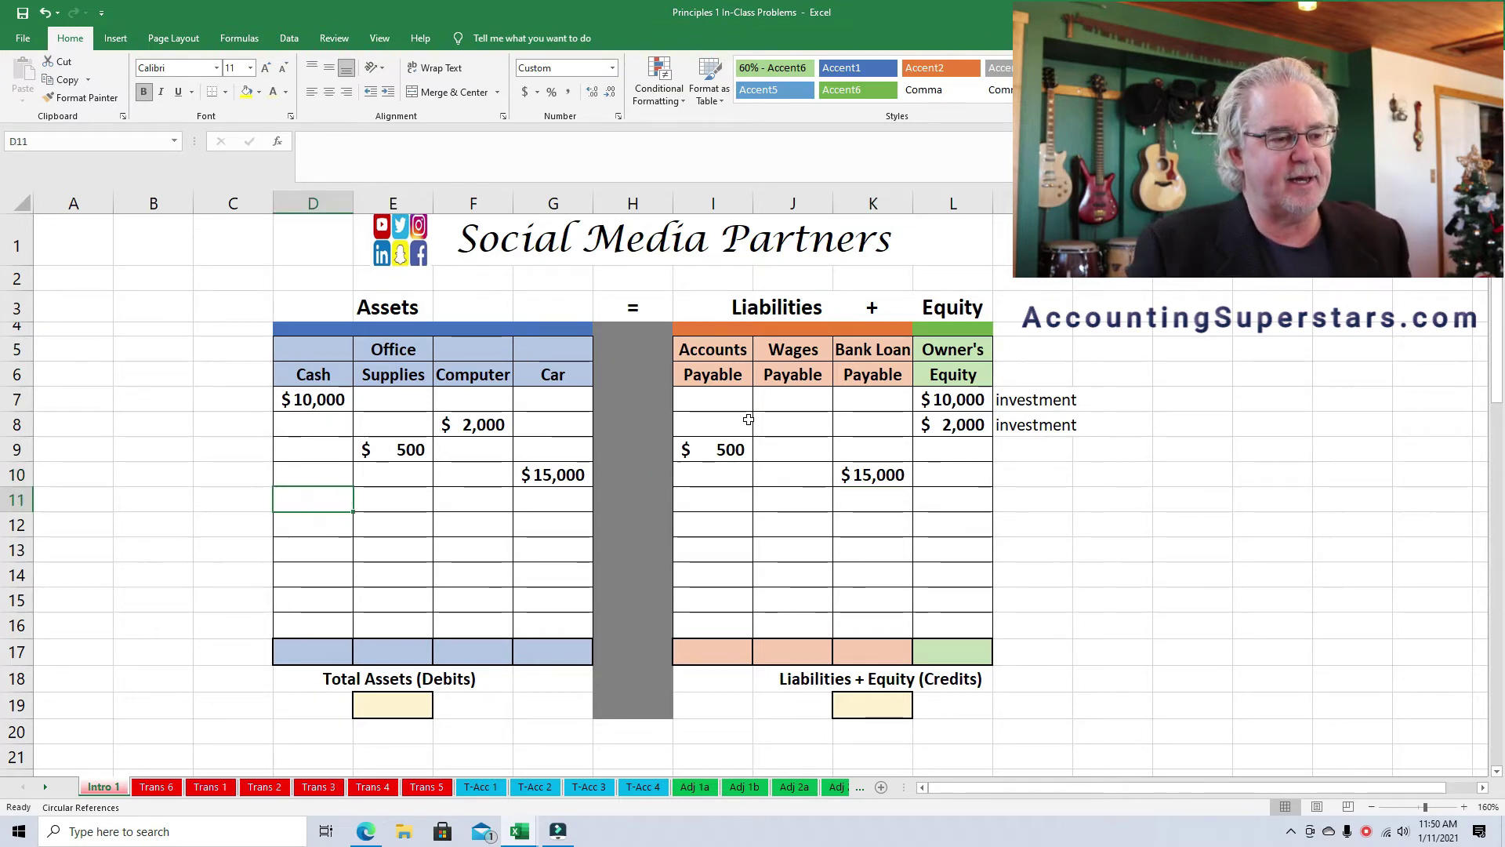
Enter 3000 in Cash (D11) and 3000 in Owner's Equity (L11)
{"action": "type", "text": "3000"}
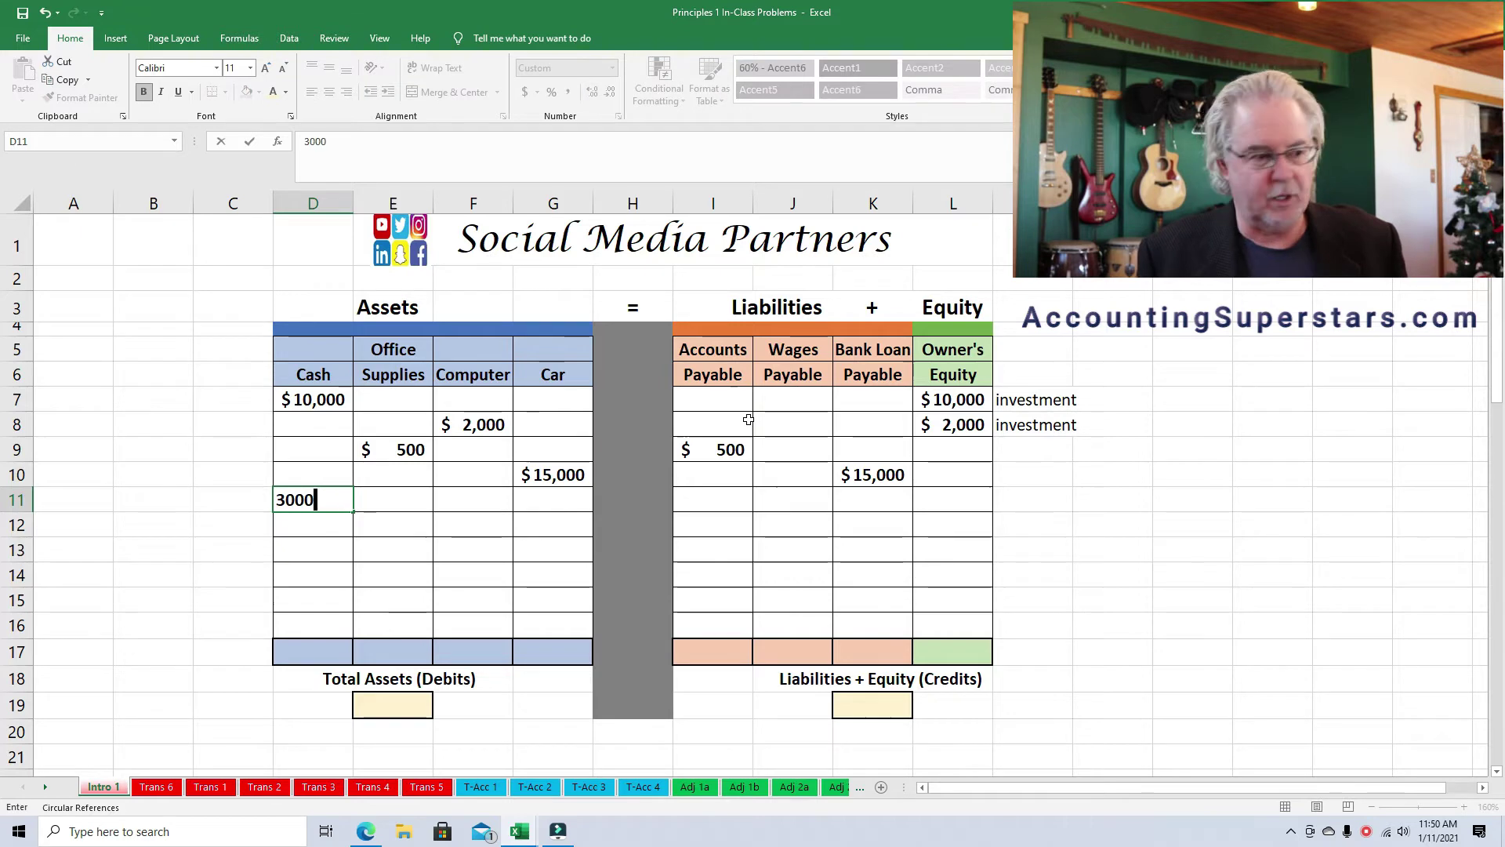
{"action": "key", "text": "Return"}
{"action": "key", "text": "Up"}
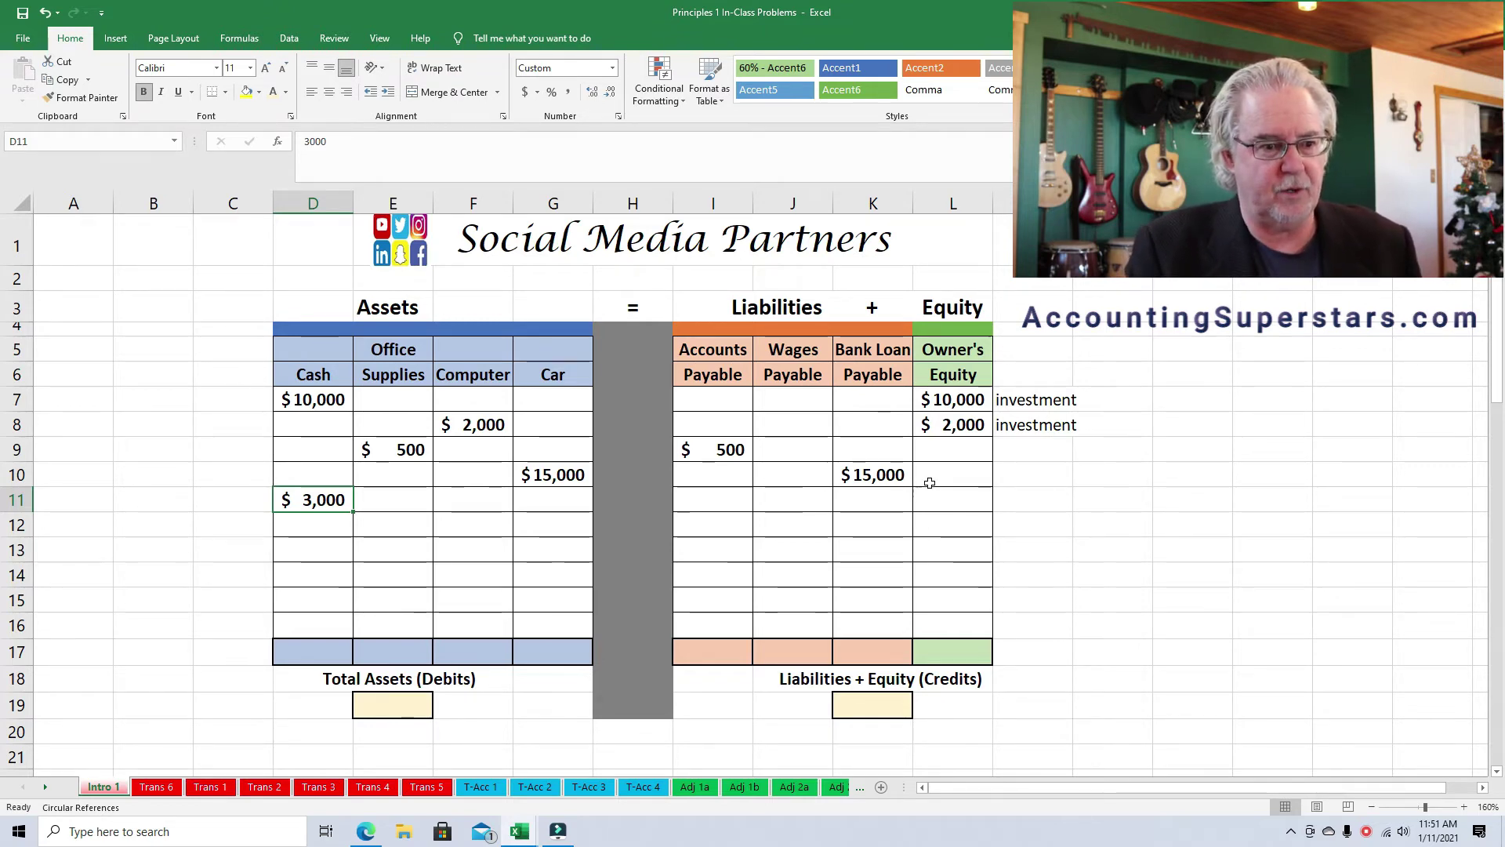
{"action": "left_click", "coordinate": [946, 504]}
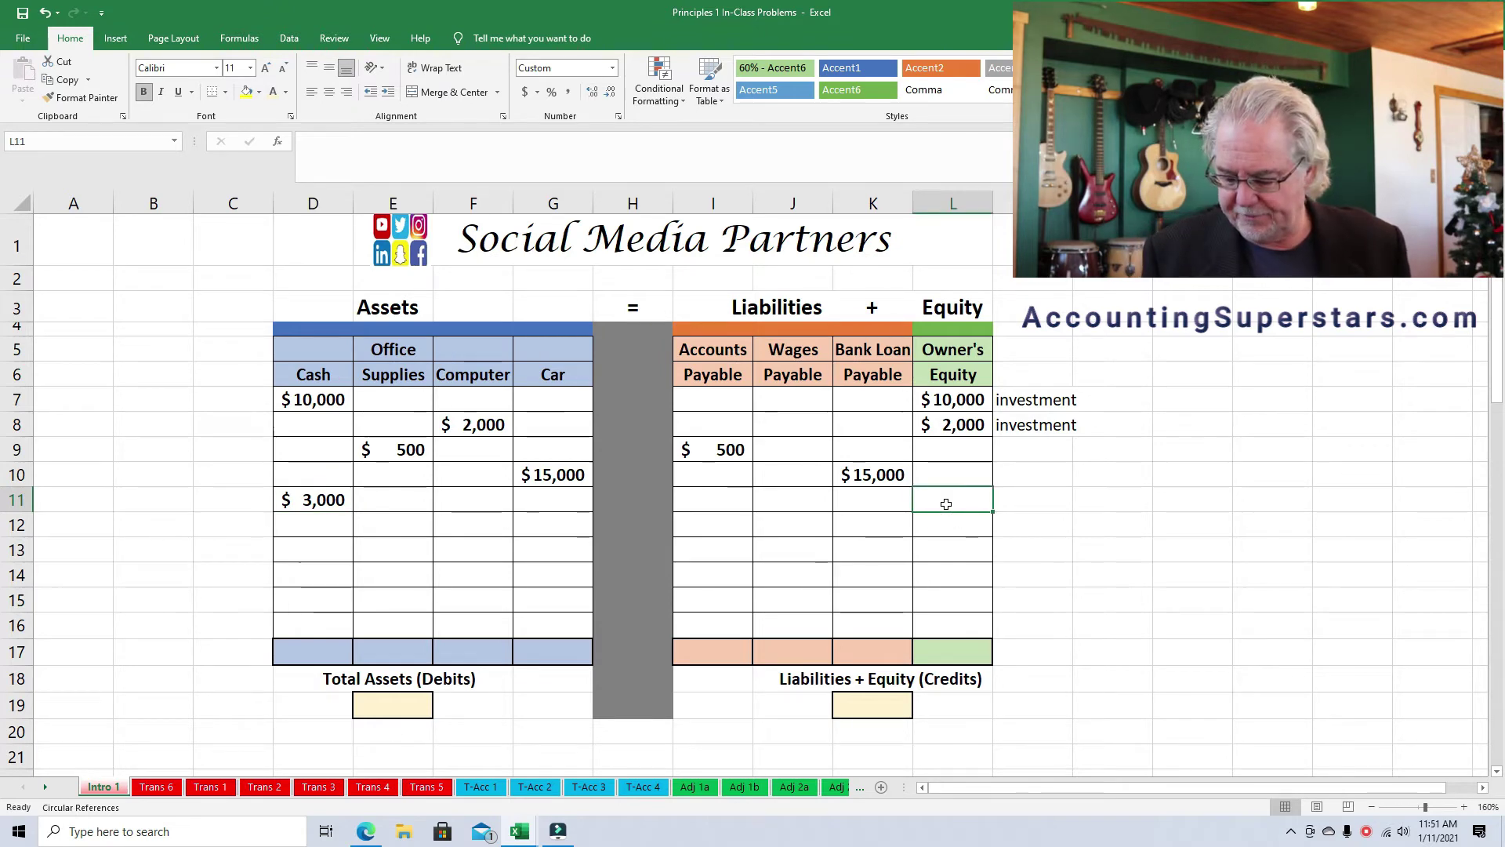
{"action": "type", "text": "3000"}
{"action": "key", "text": "Return"}
{"action": "left_click", "coordinate": [947, 504]}
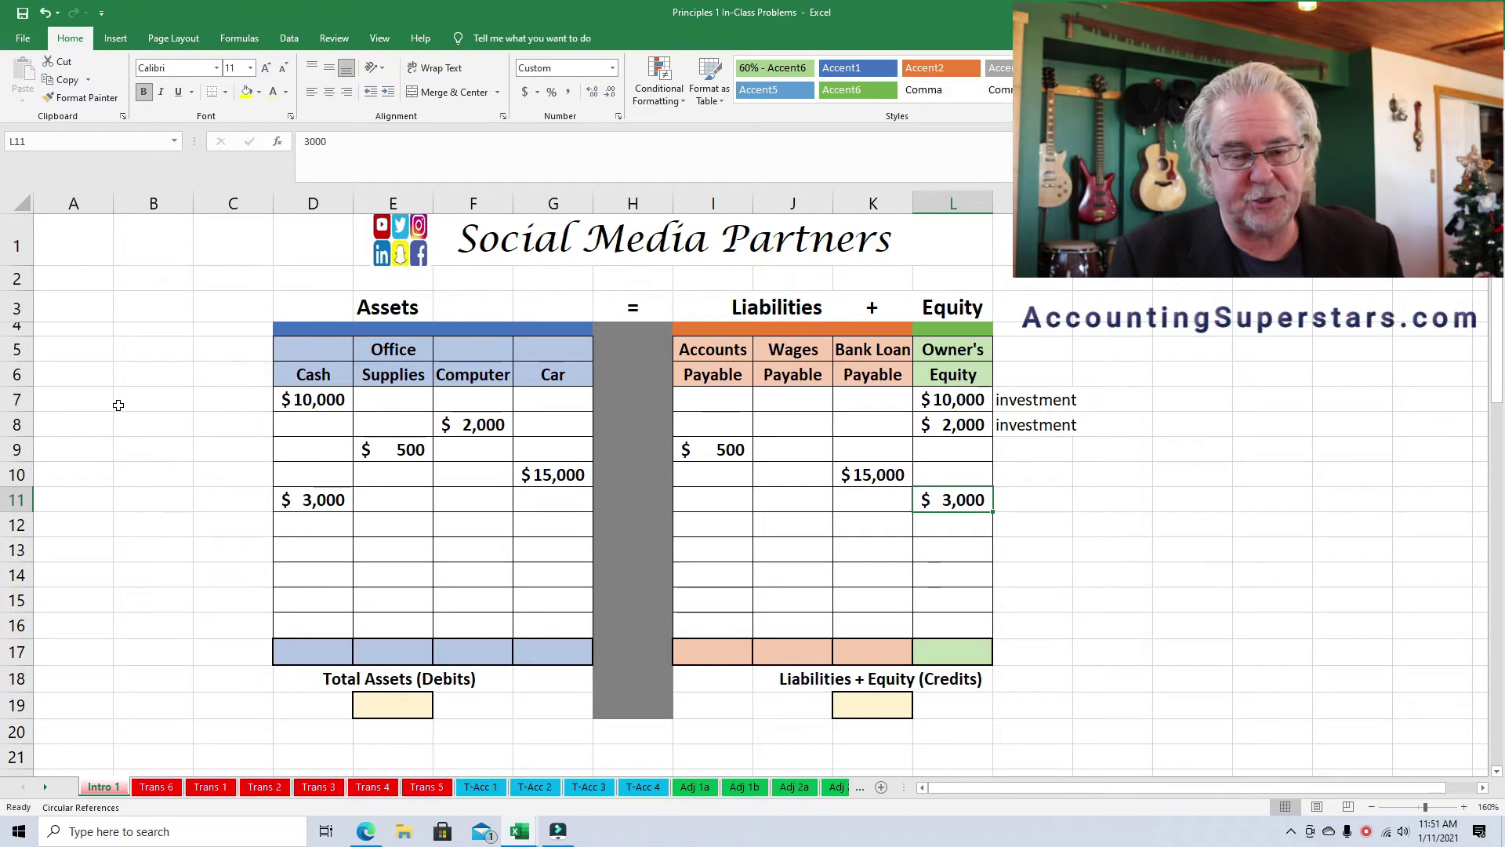
{"action": "left_click", "coordinate": [292, 497]}
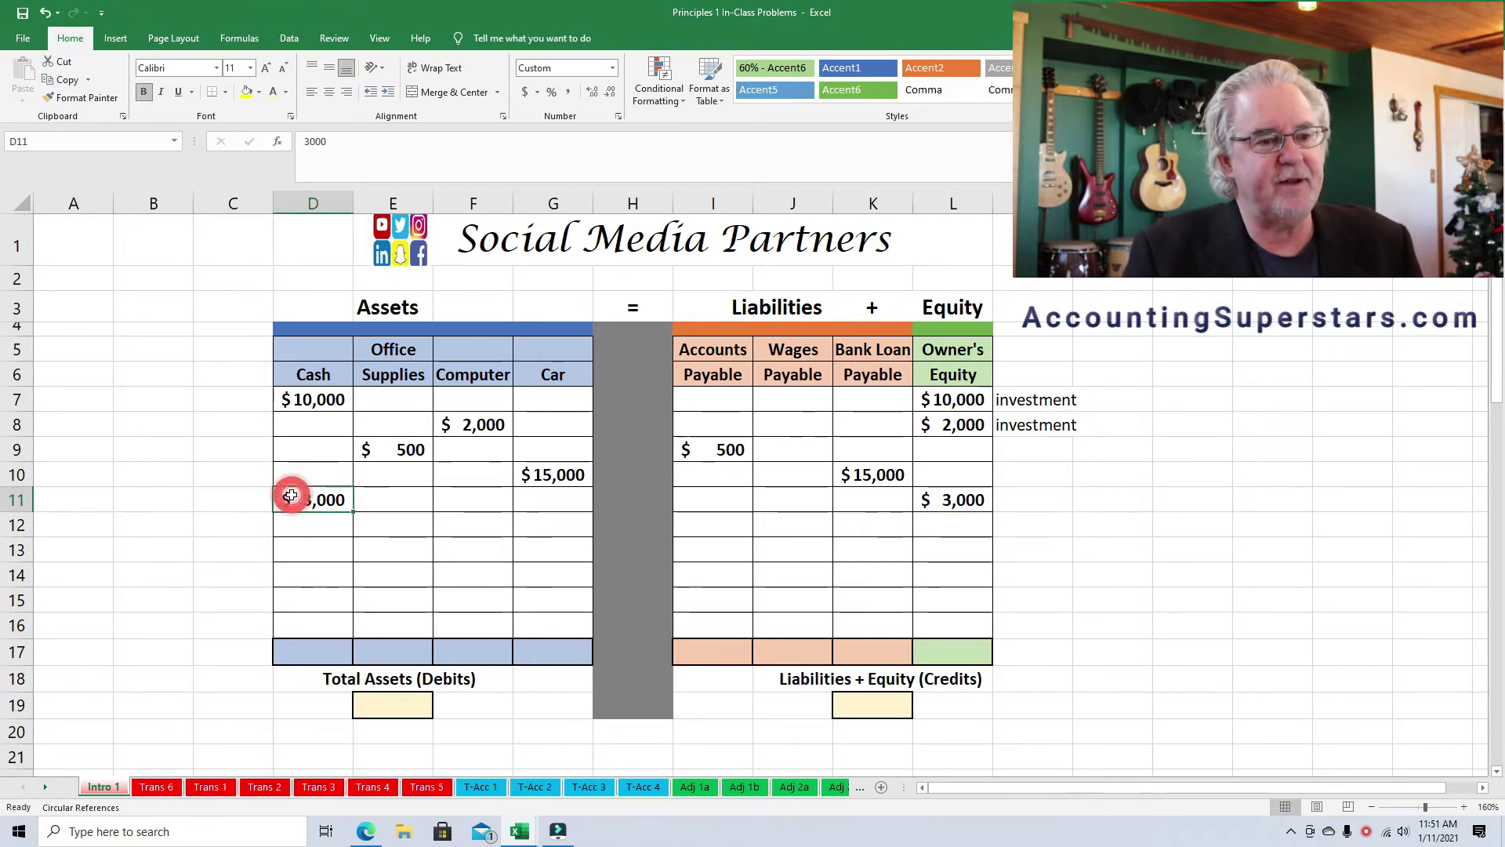
{"action": "left_click", "coordinate": [946, 504]}
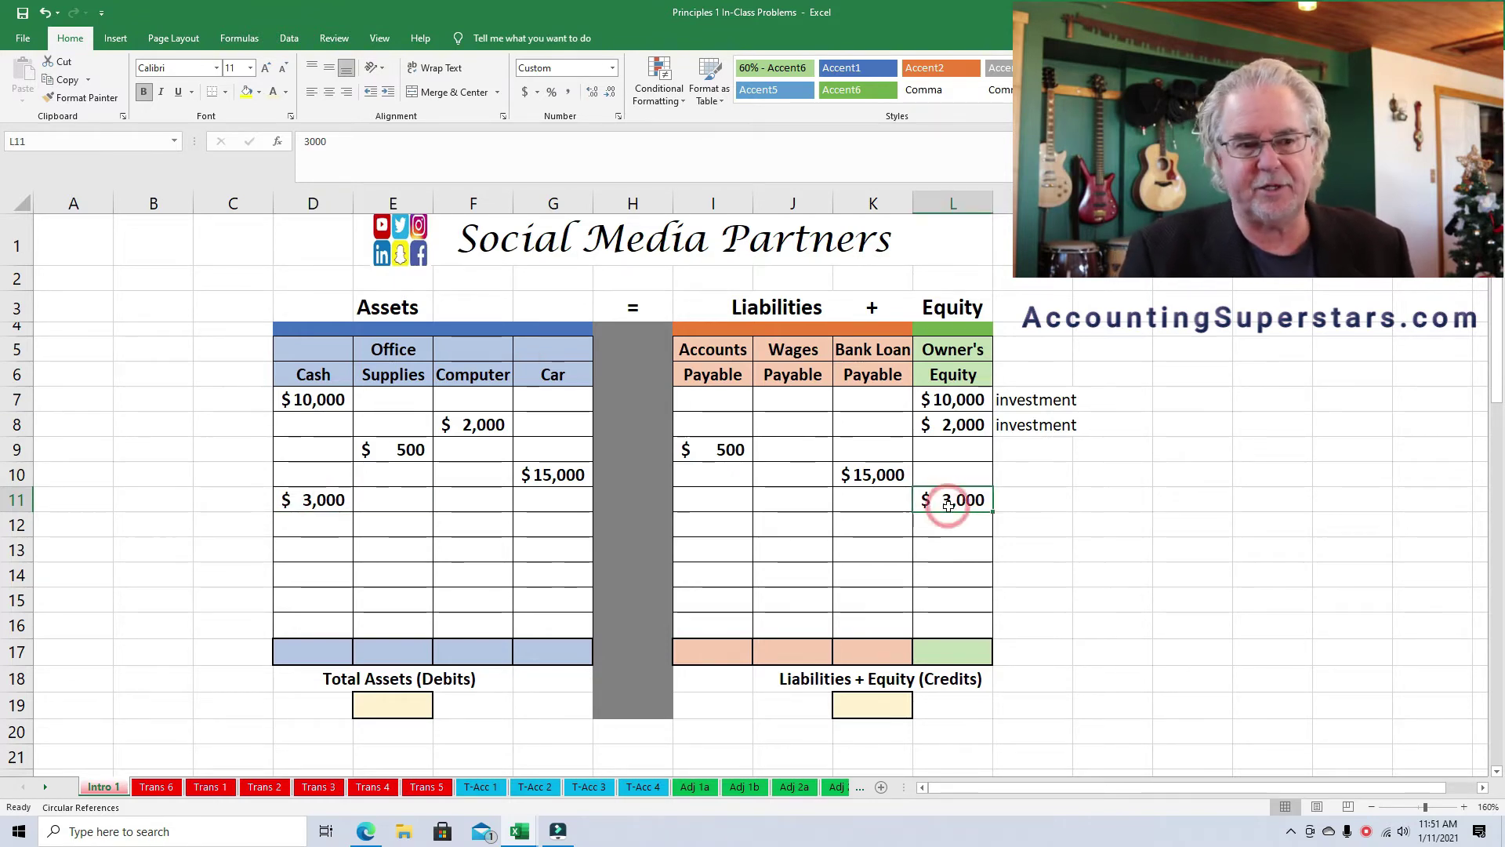
Label row 11 as 'revenue' in M11
{"action": "left_click", "coordinate": [1034, 493]}
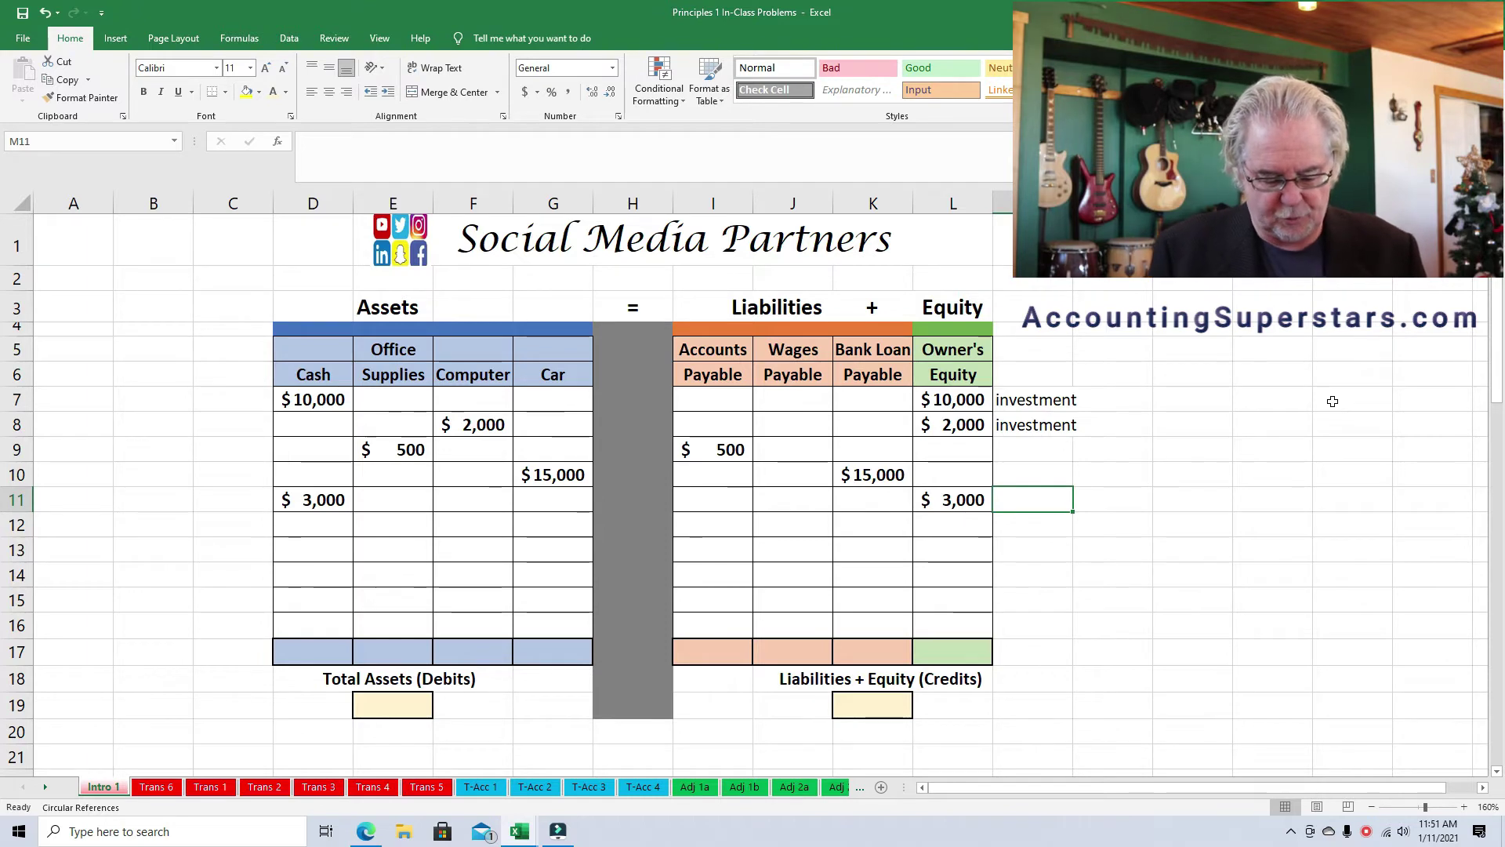
{"action": "type", "text": "revenue"}
{"action": "key", "text": "Return"}
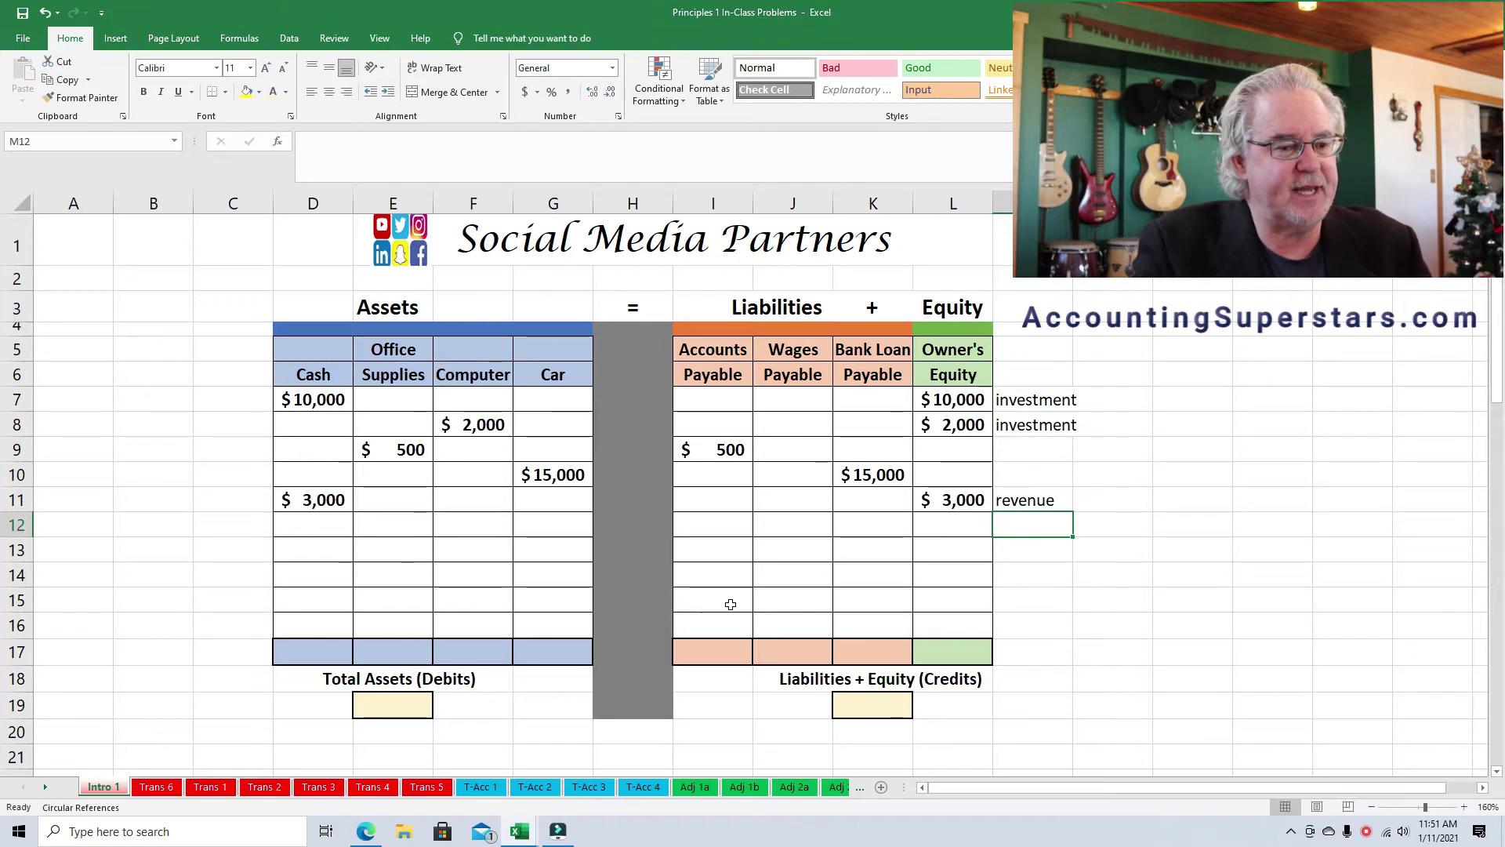
Enter -2000 in Cash (D12) and -2000 in Owner's Equity (L12)
{"action": "left_click", "coordinate": [326, 519]}
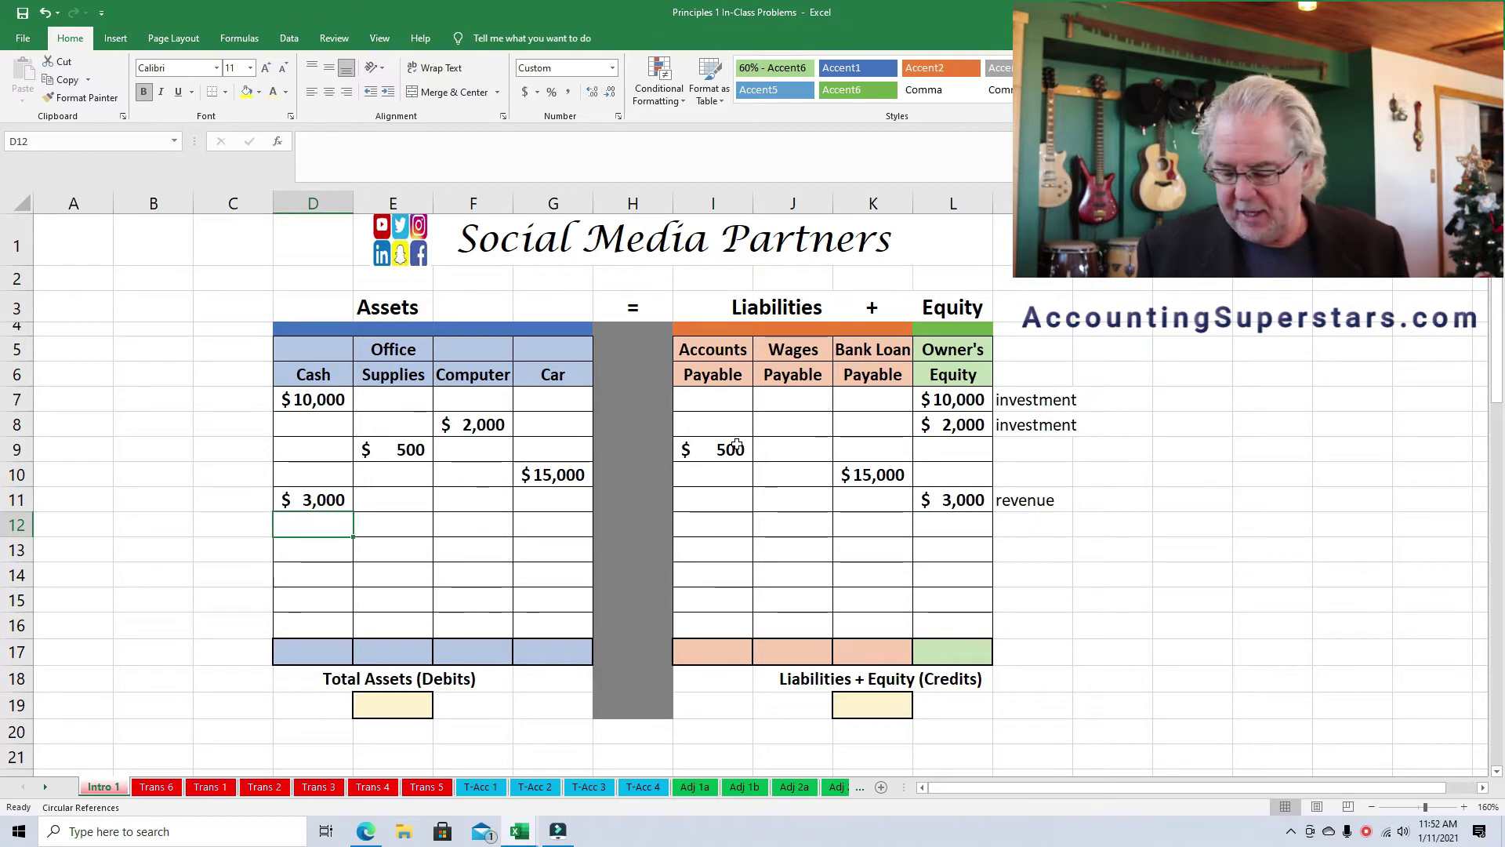
{"action": "type", "text": "-"}
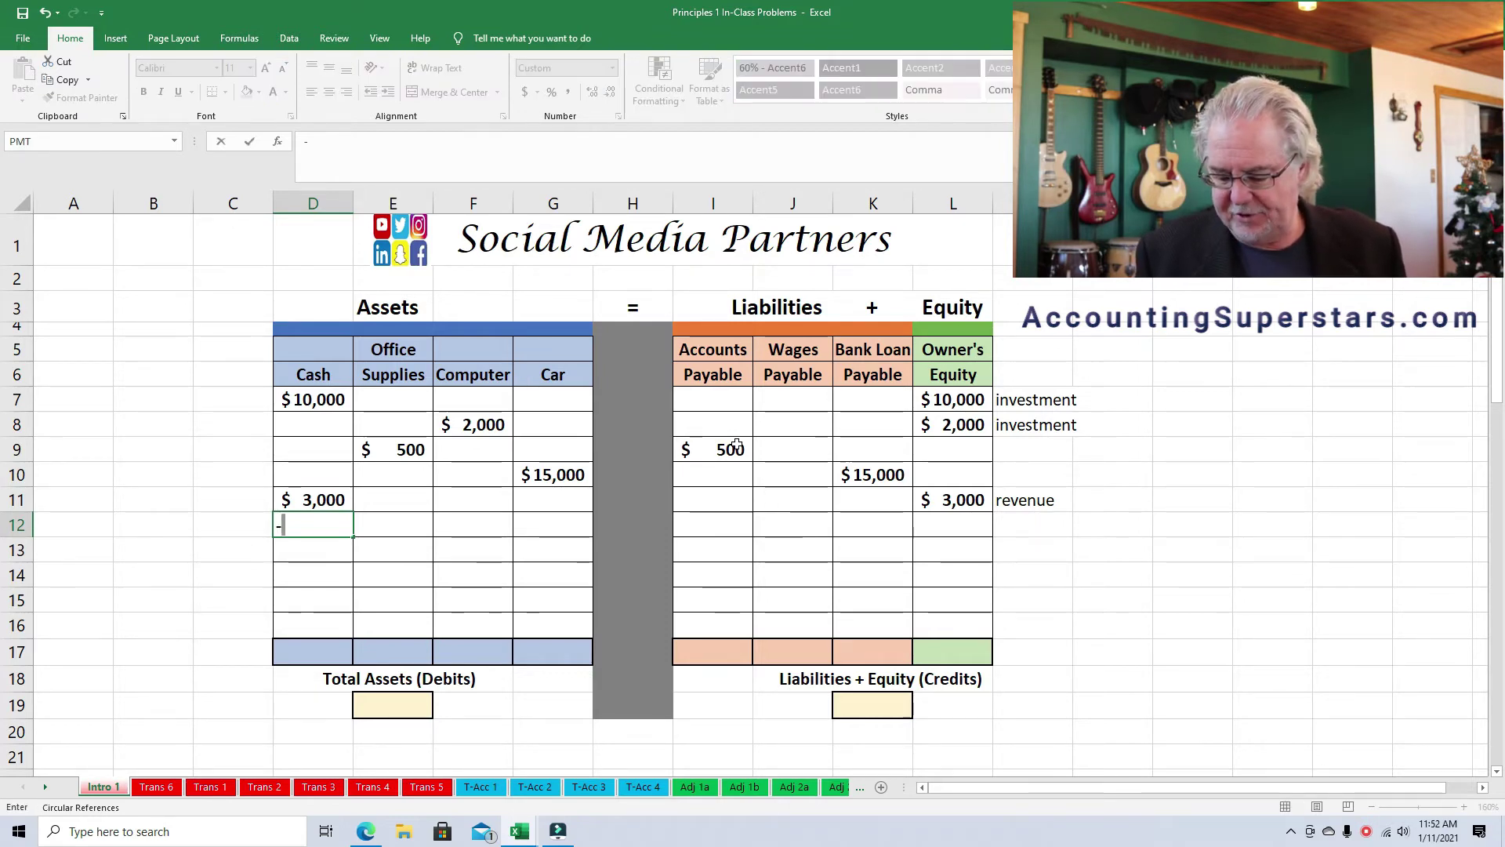
{"action": "type", "text": "2000"}
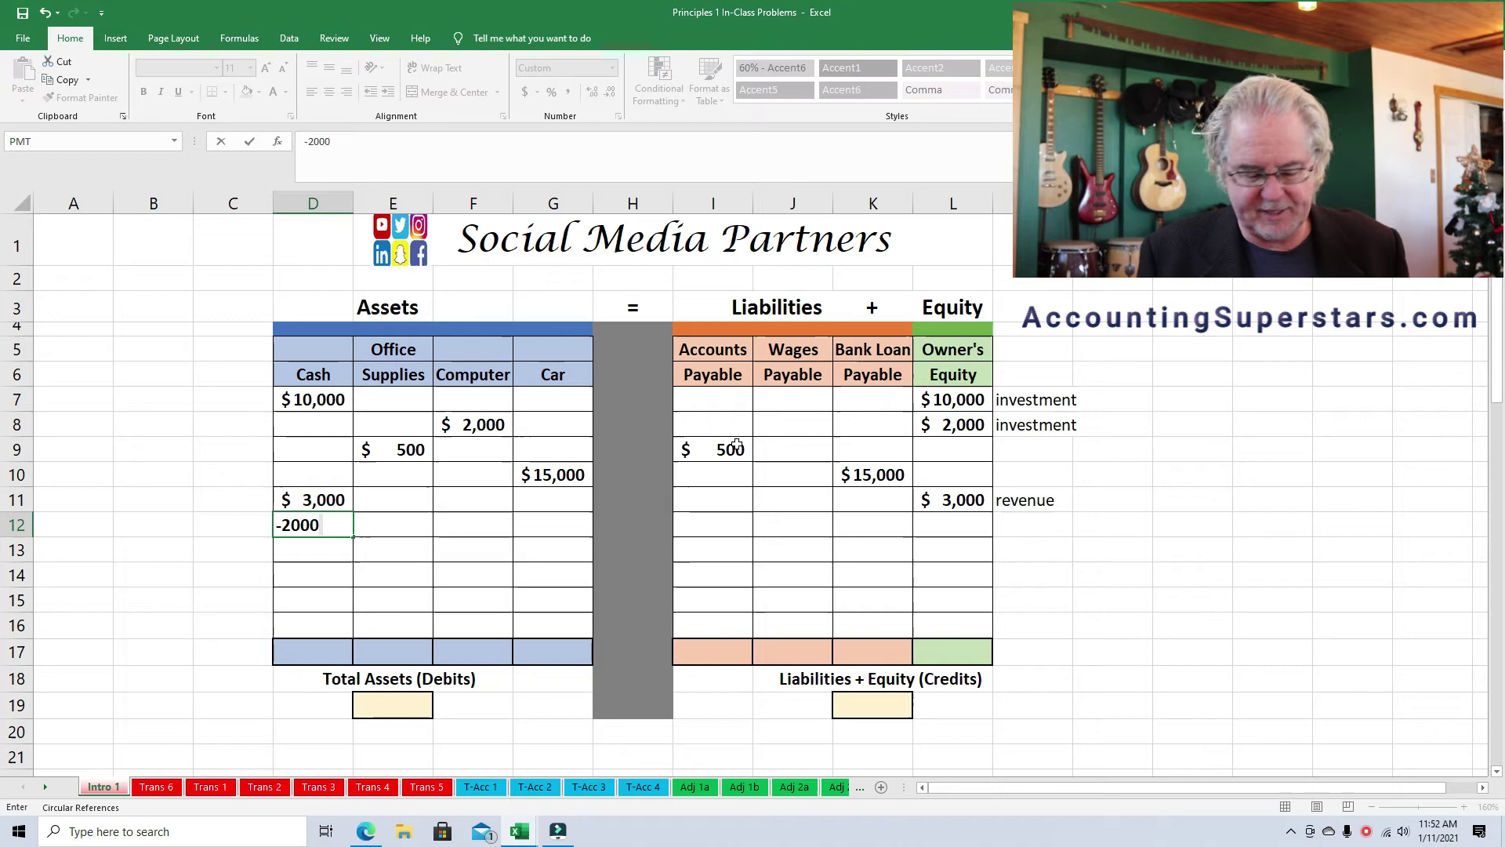
{"action": "key", "text": "Return"}
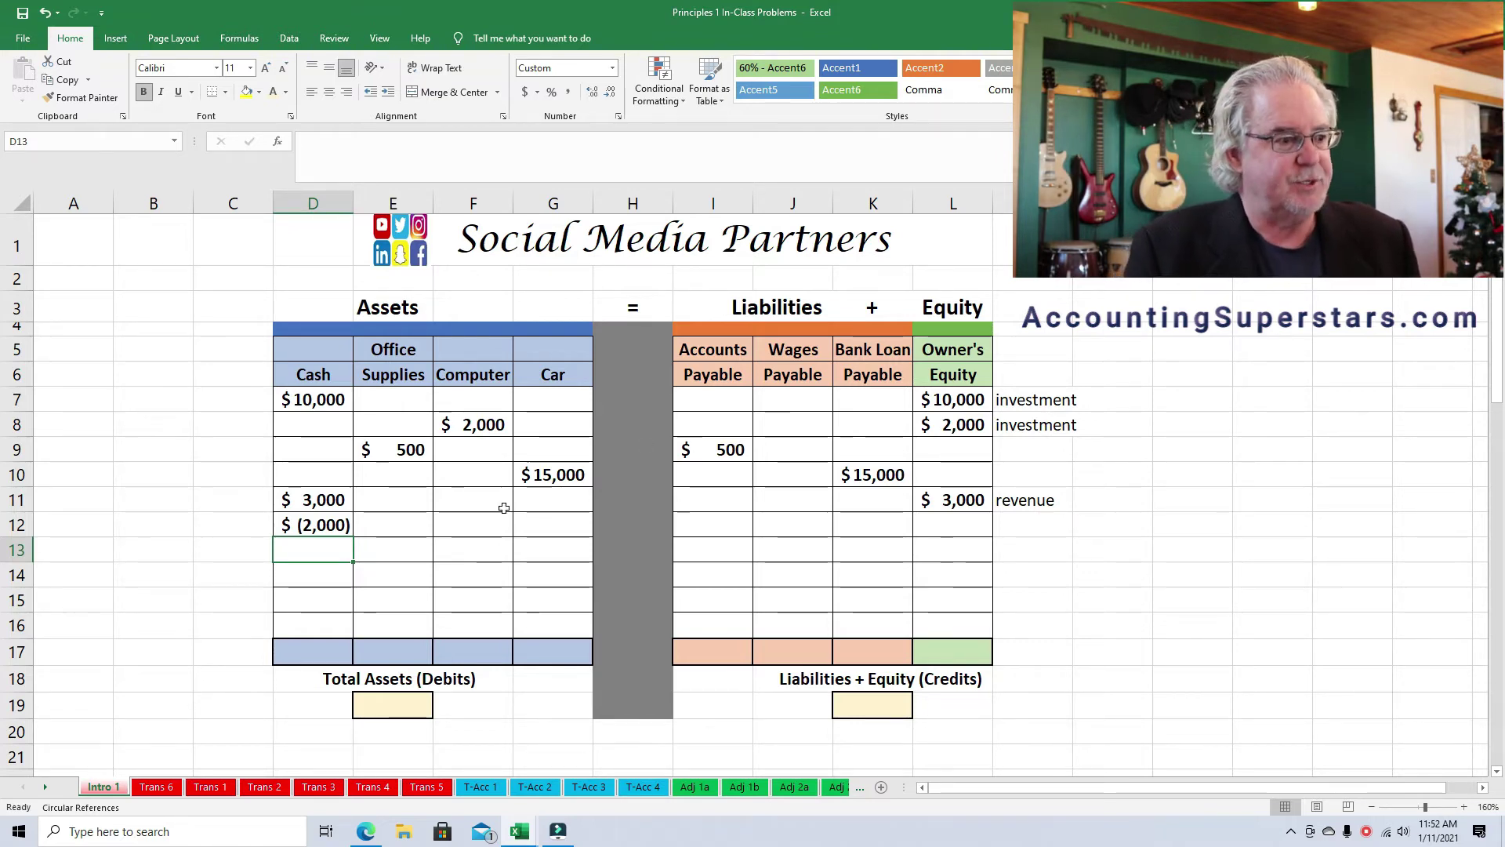
{"action": "left_click", "coordinate": [298, 531]}
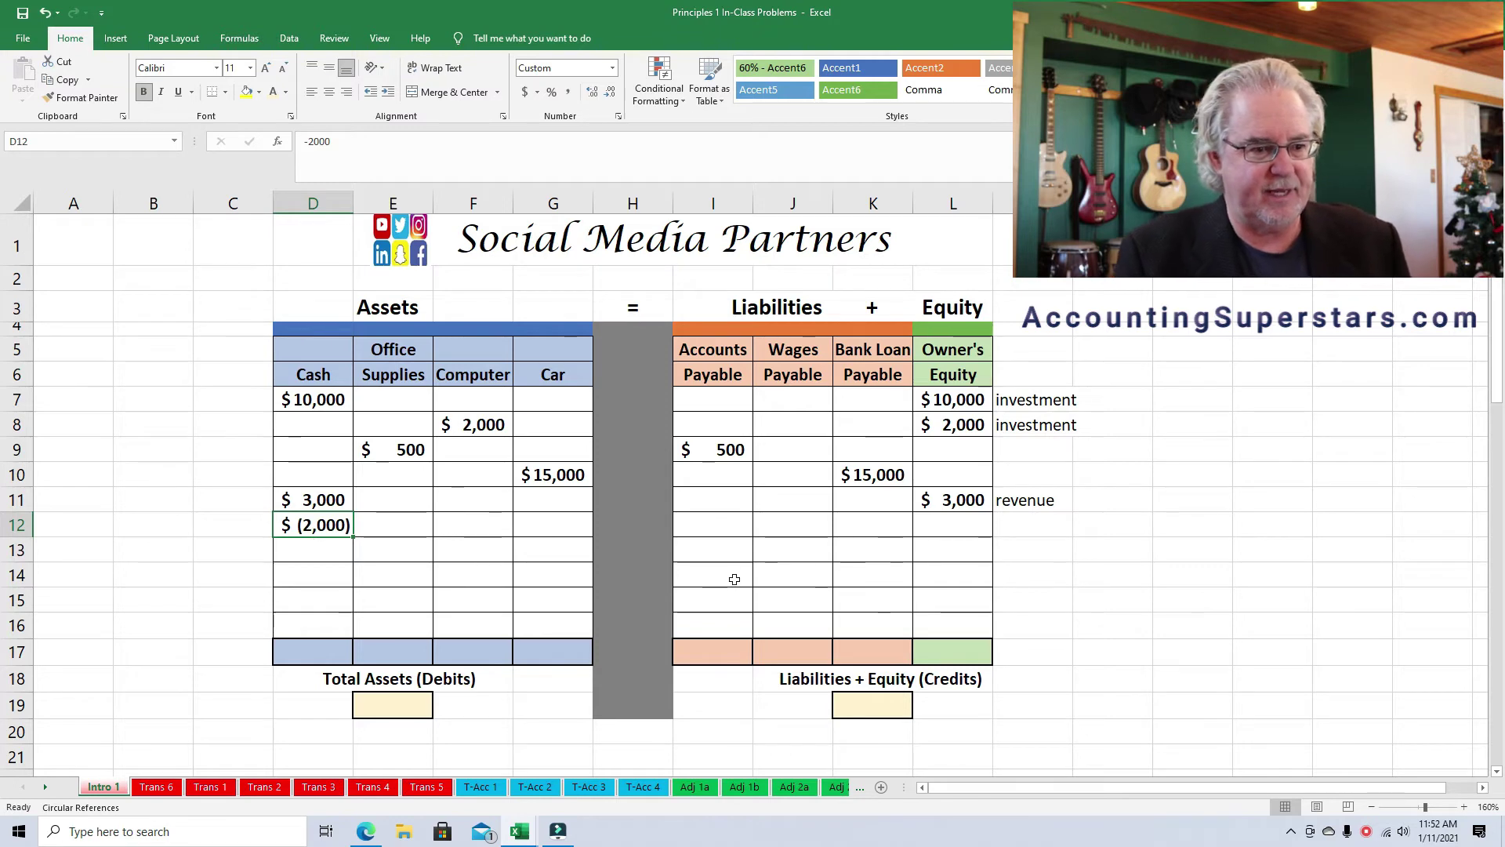
{"action": "left_click", "coordinate": [963, 524]}
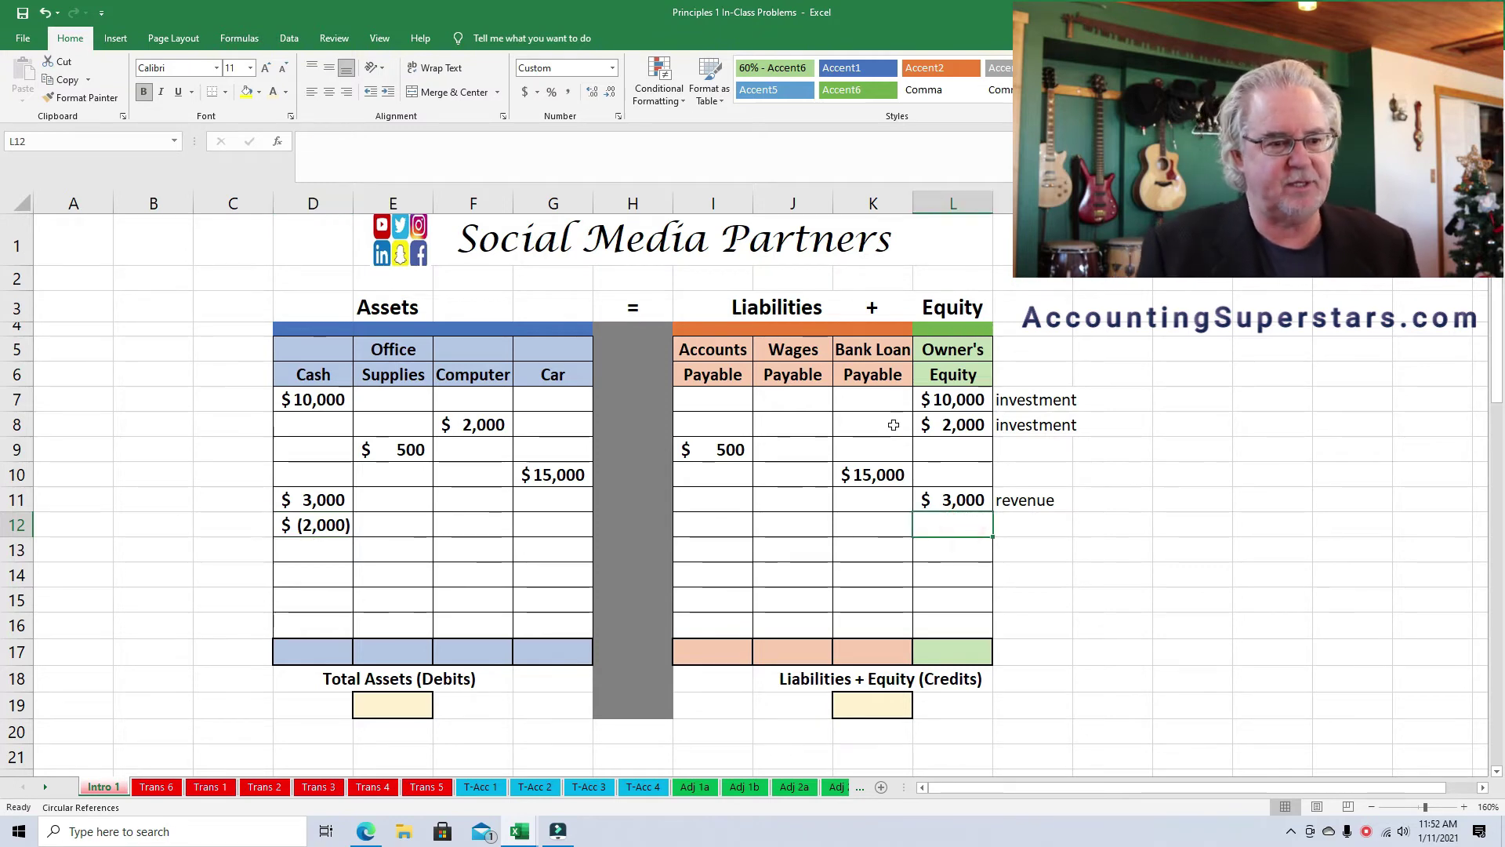
{"action": "type", "text": "-2000"}
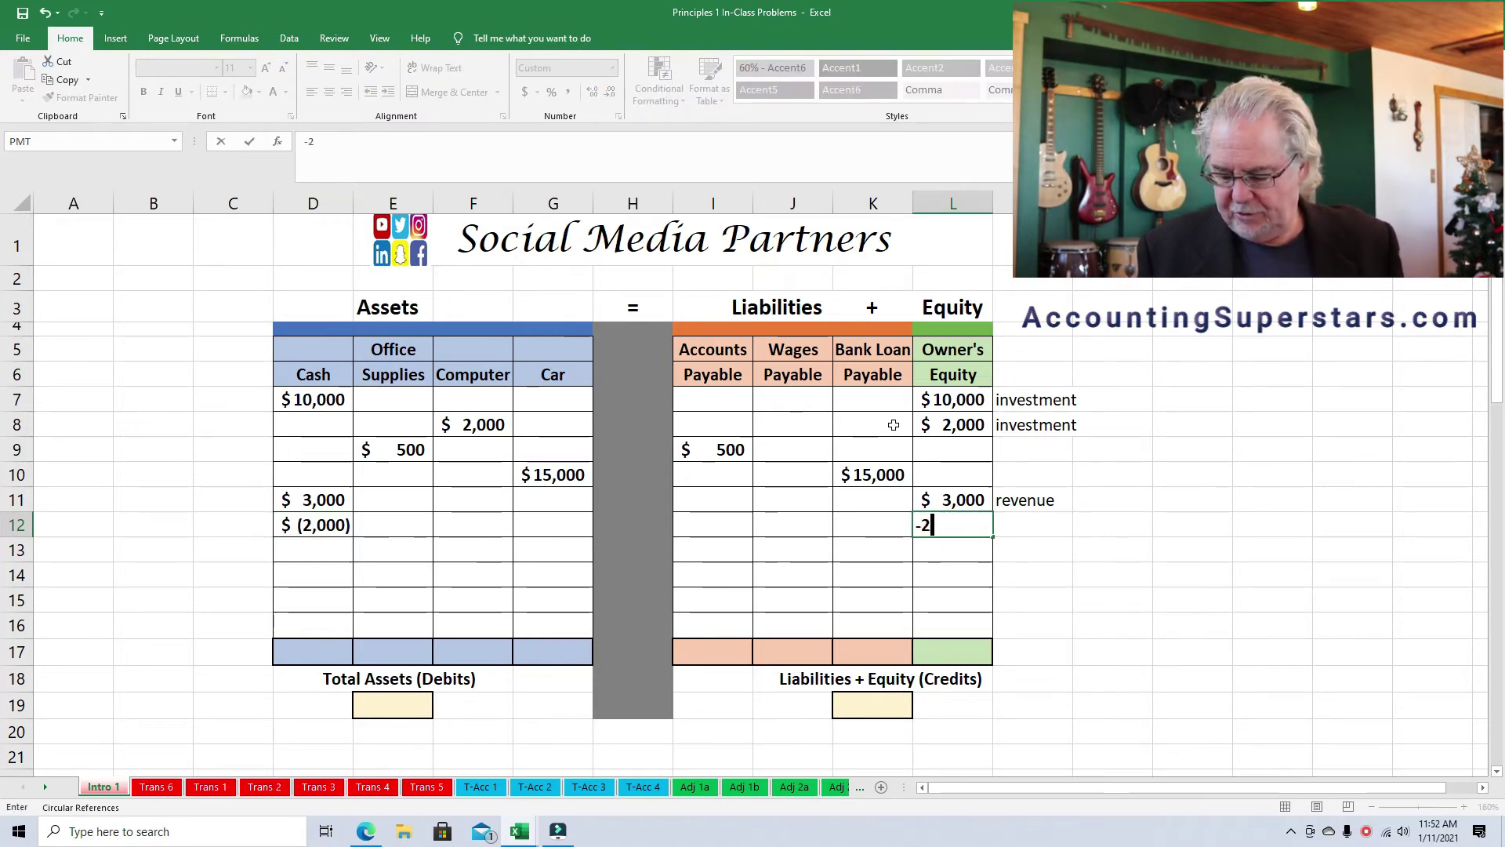
{"action": "key", "text": "Return"}
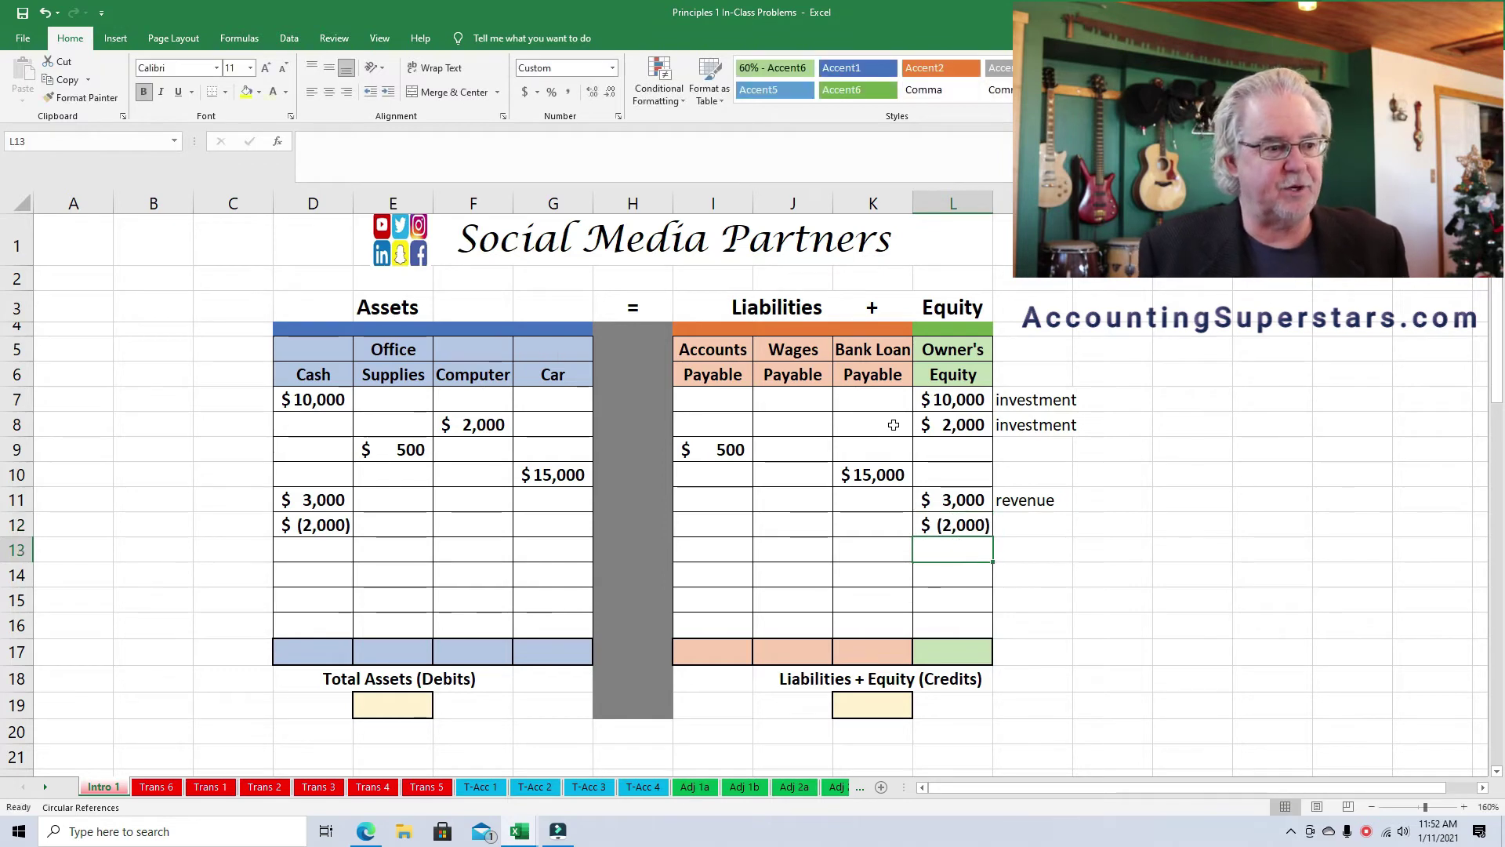
{"action": "key", "text": "Up"}
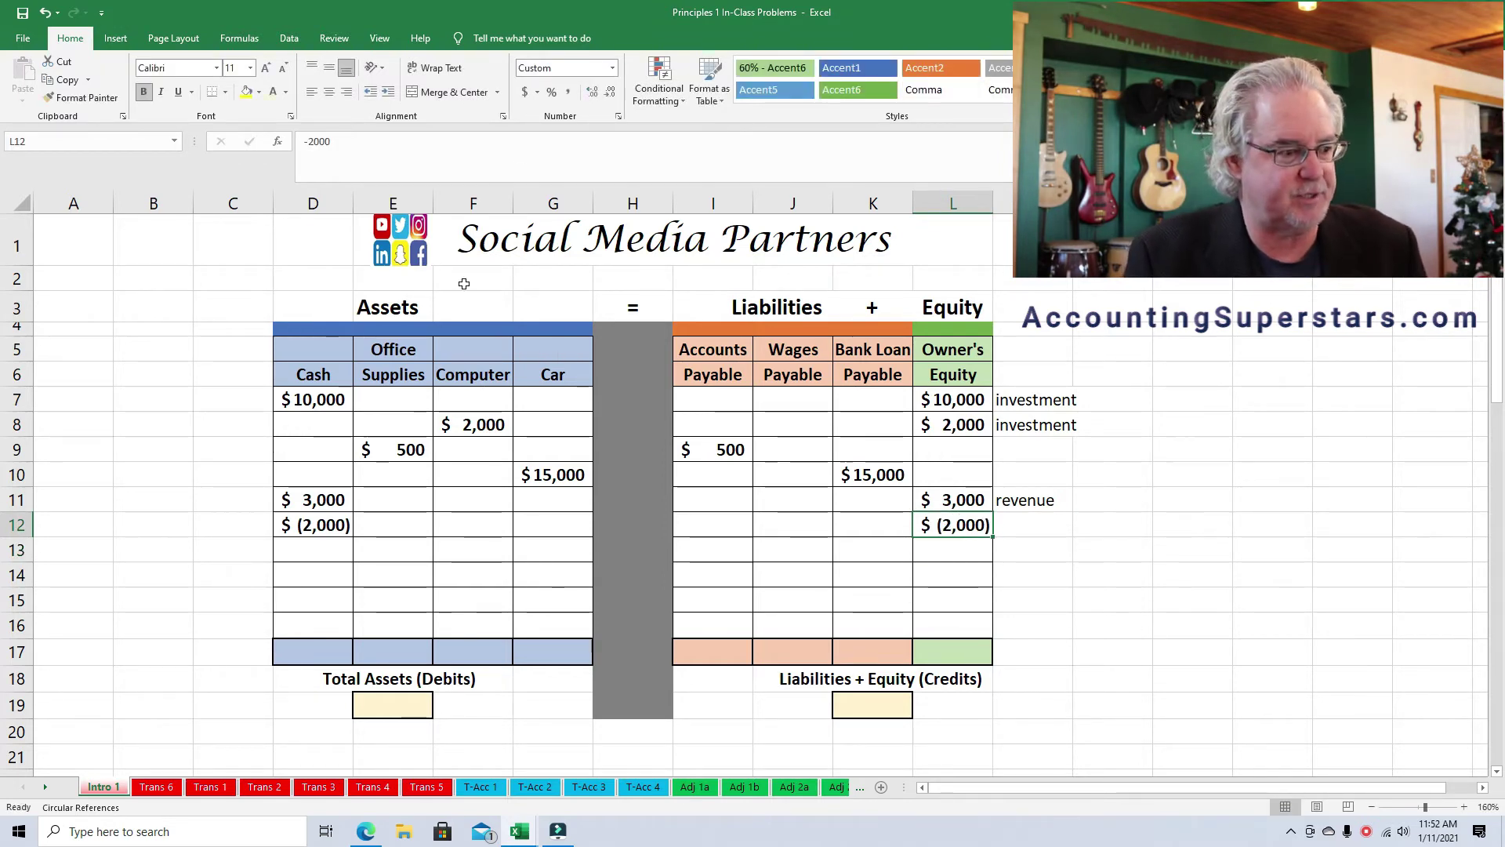
{"action": "left_click", "coordinate": [321, 522]}
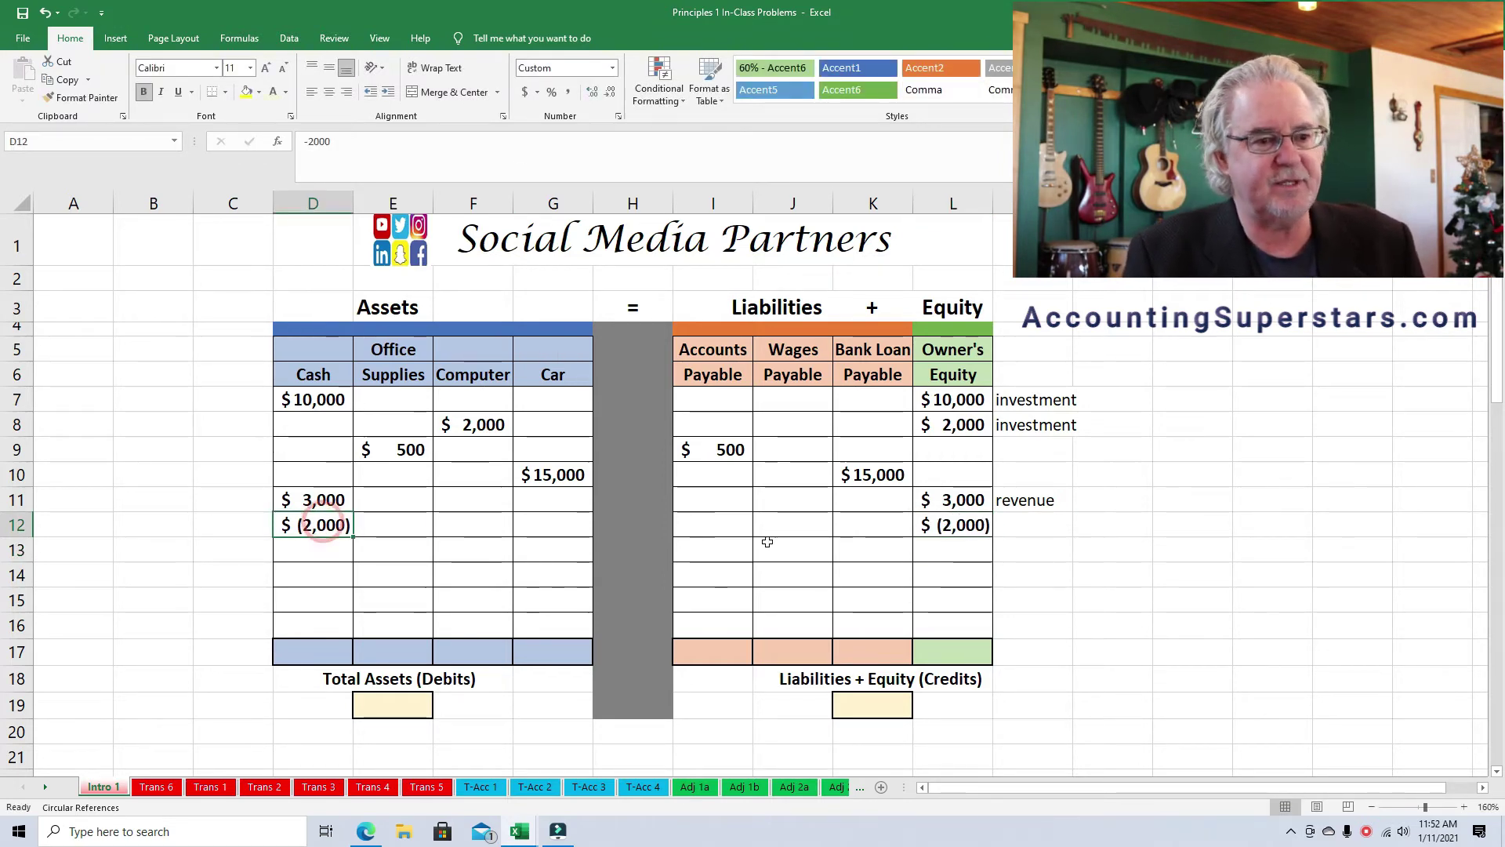
{"action": "left_click", "coordinate": [972, 527]}
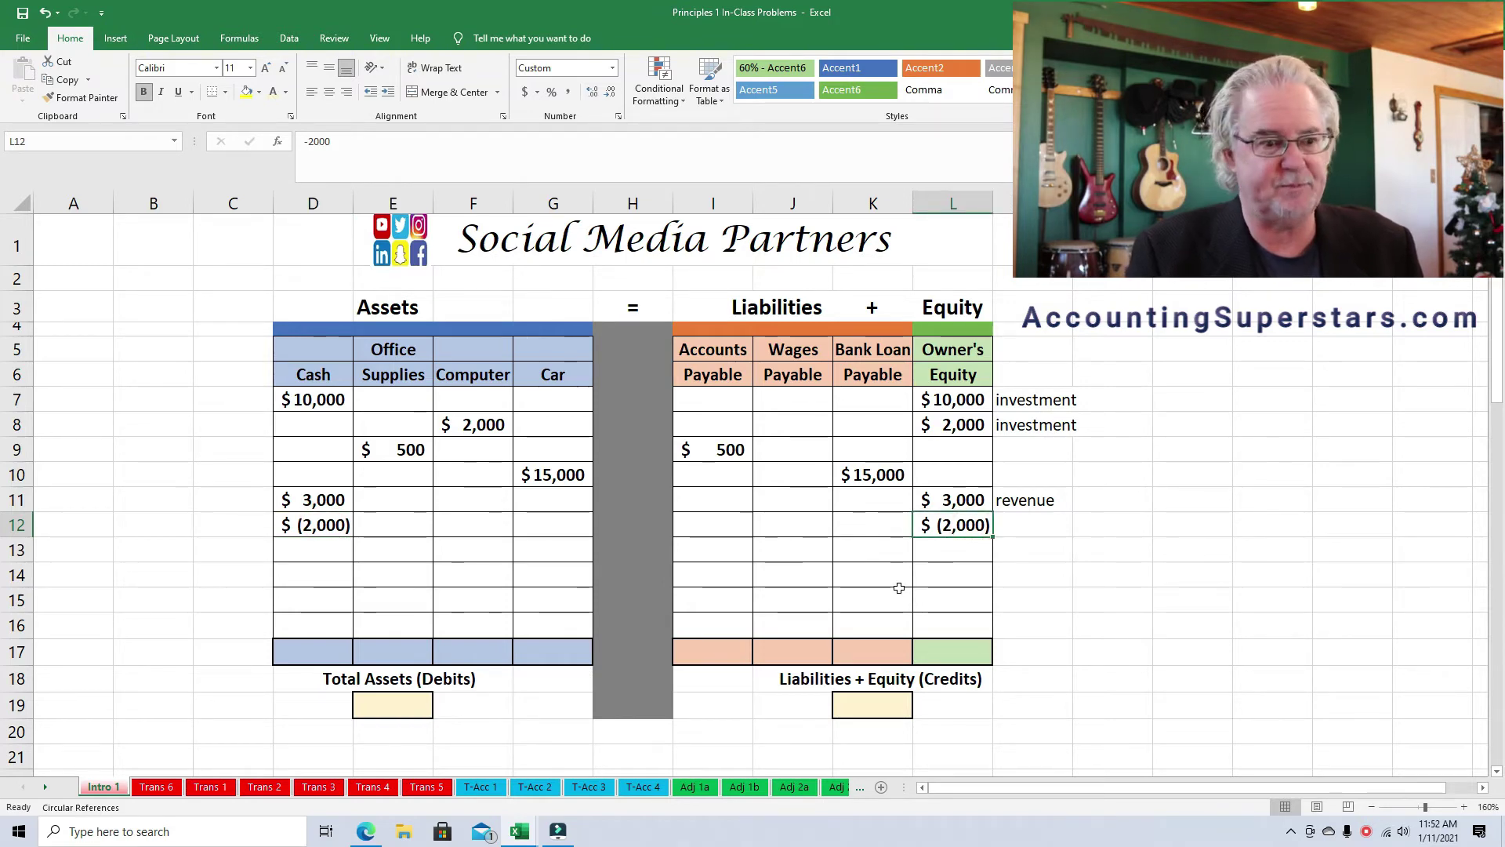
Label row 12 as 'Wages expense' in M12
{"action": "left_click", "coordinate": [1055, 524]}
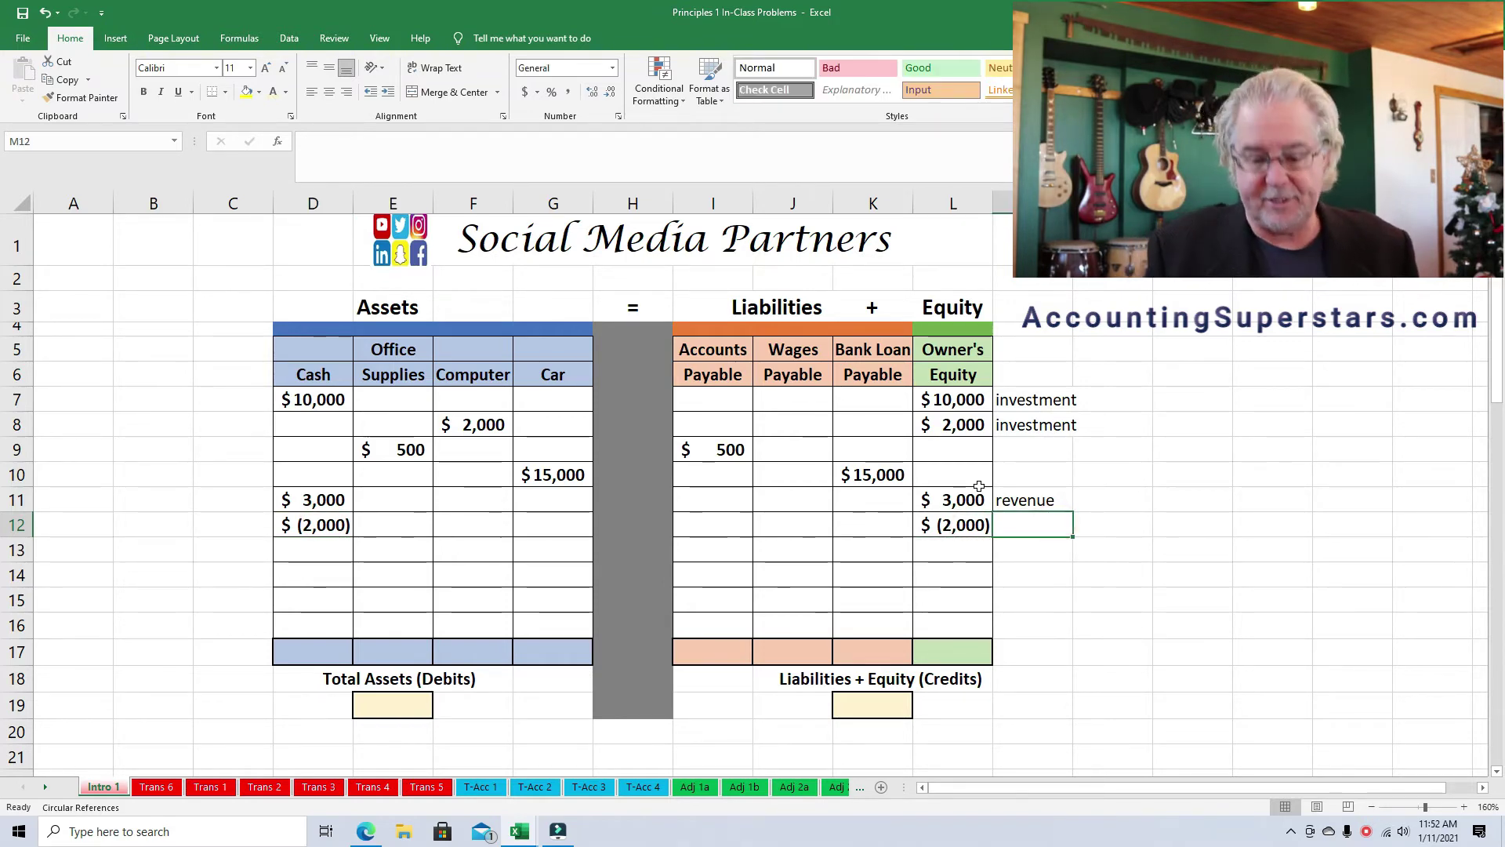
{"action": "type", "text": "W"}
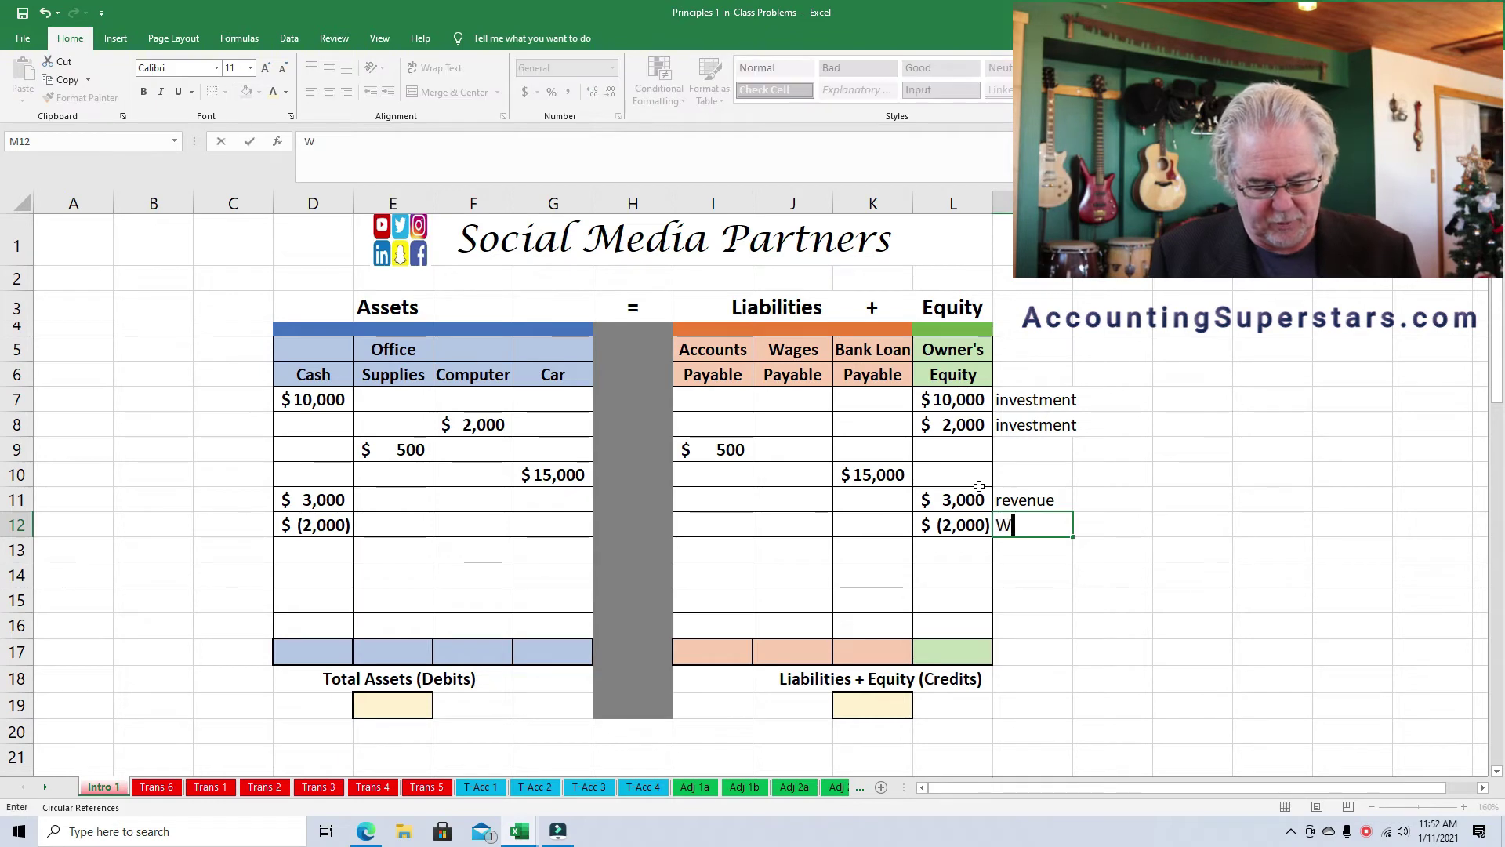
{"action": "type", "text": "ages expense"}
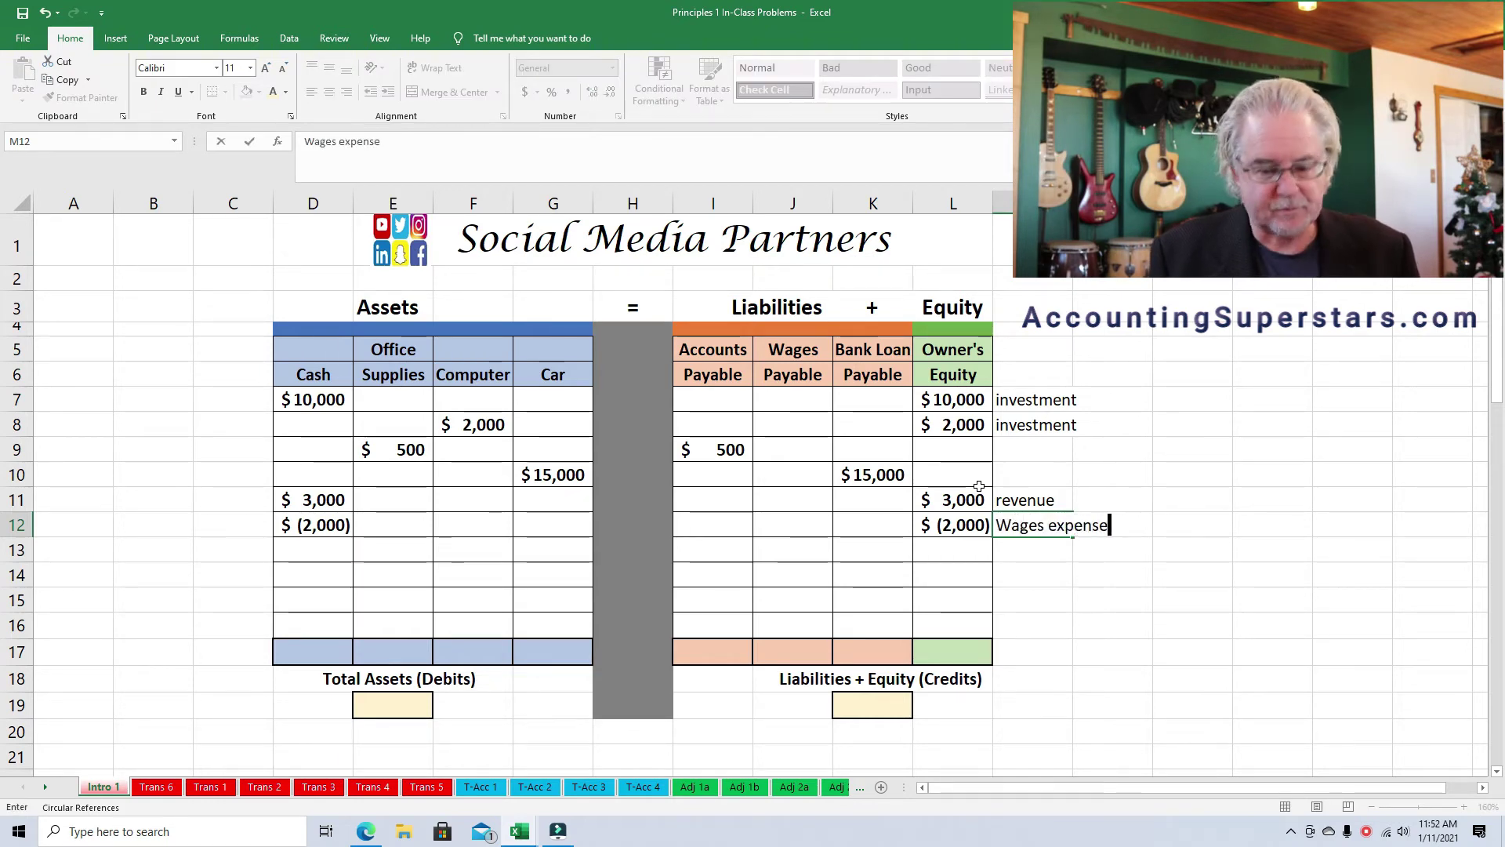
{"action": "key", "text": "Return"}
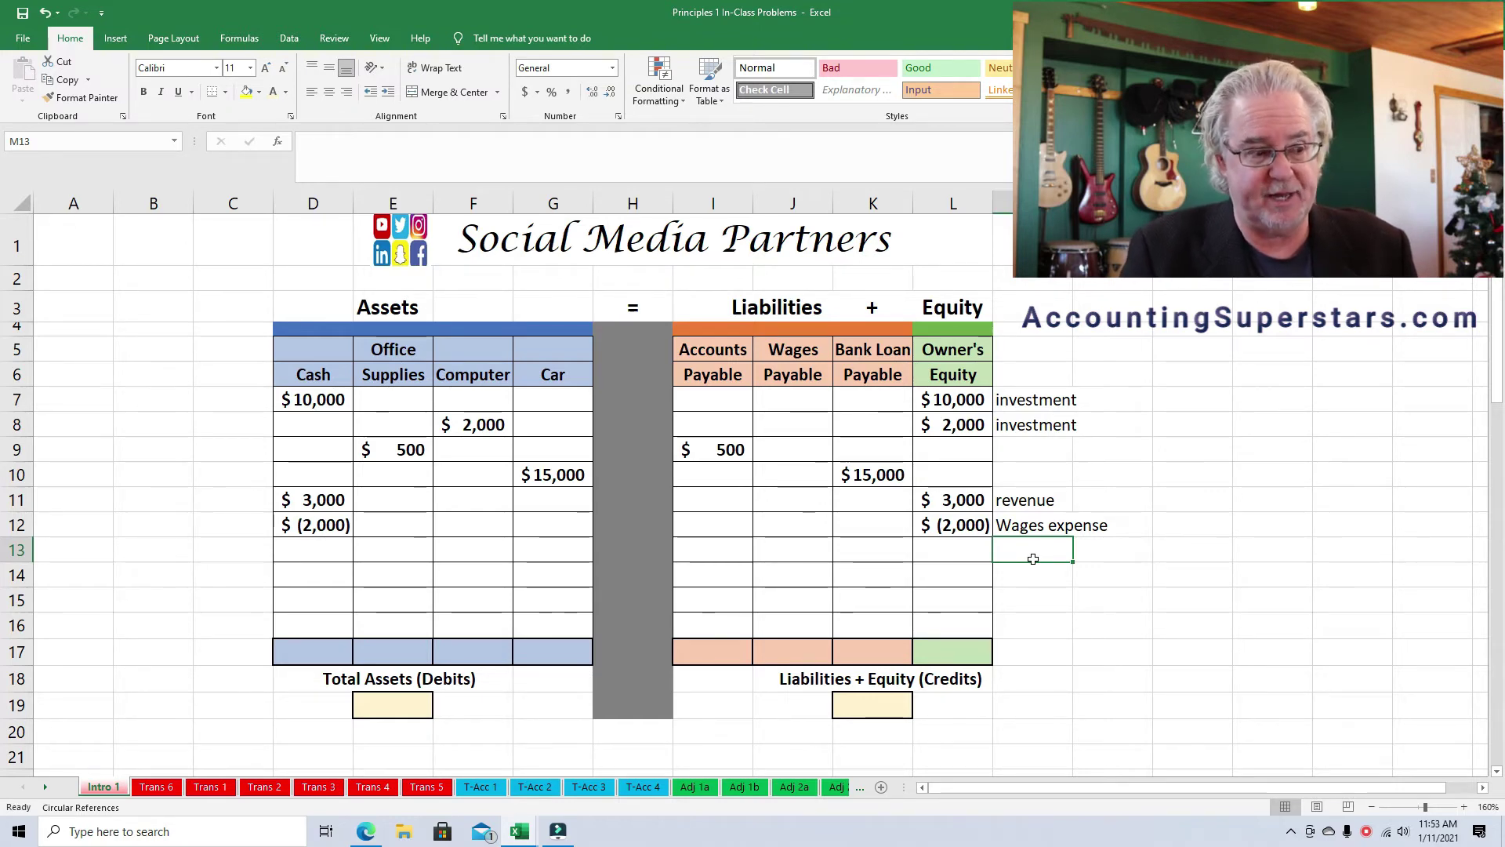
Enter -300 in Office Supplies (E13) and -300 in Owner's Equity (L13)
{"action": "left_click", "coordinate": [403, 551]}
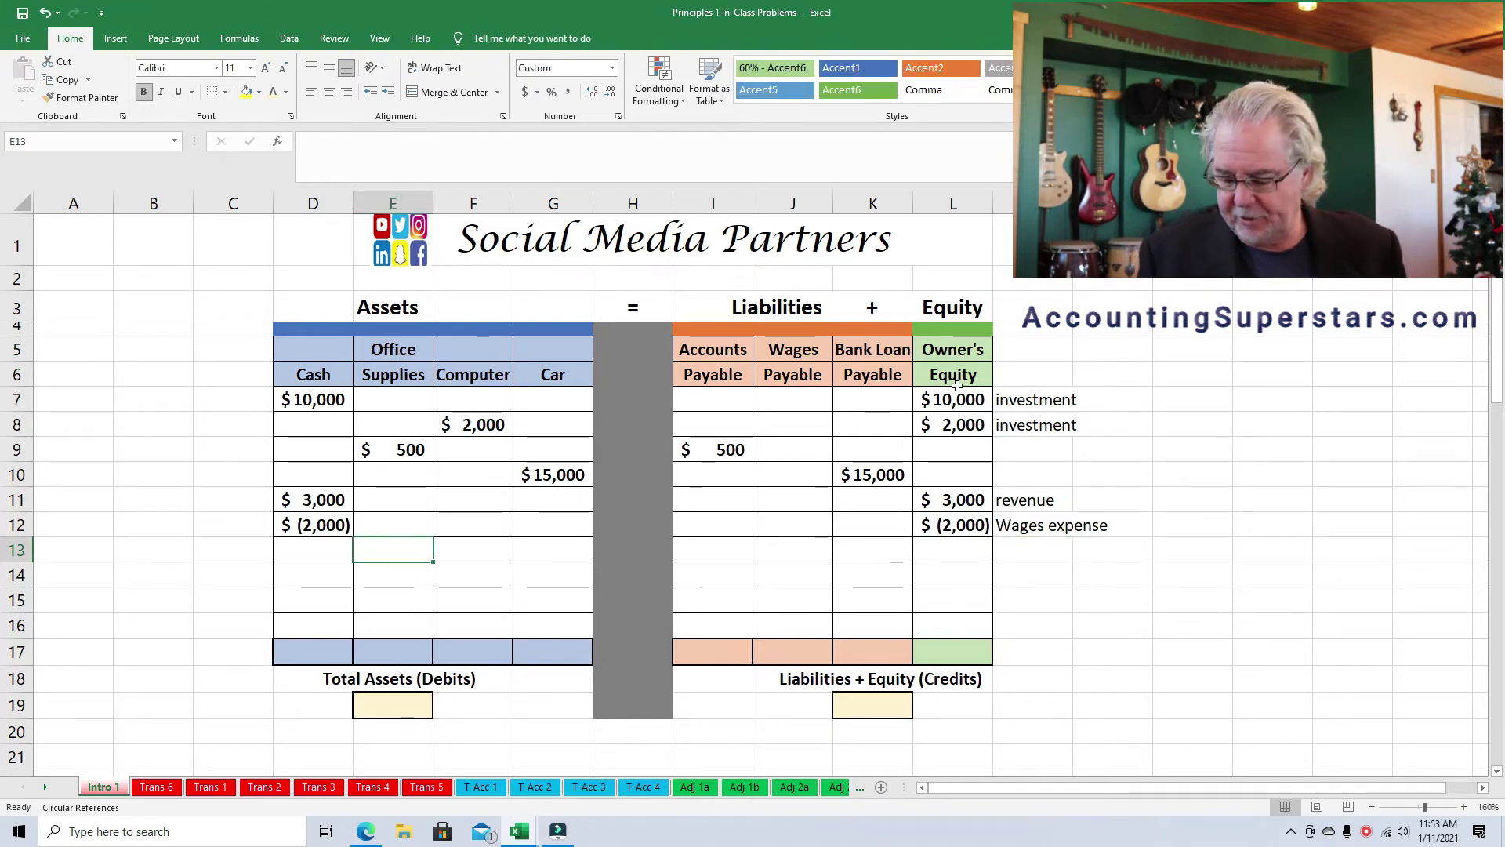
{"action": "type", "text": "-300"}
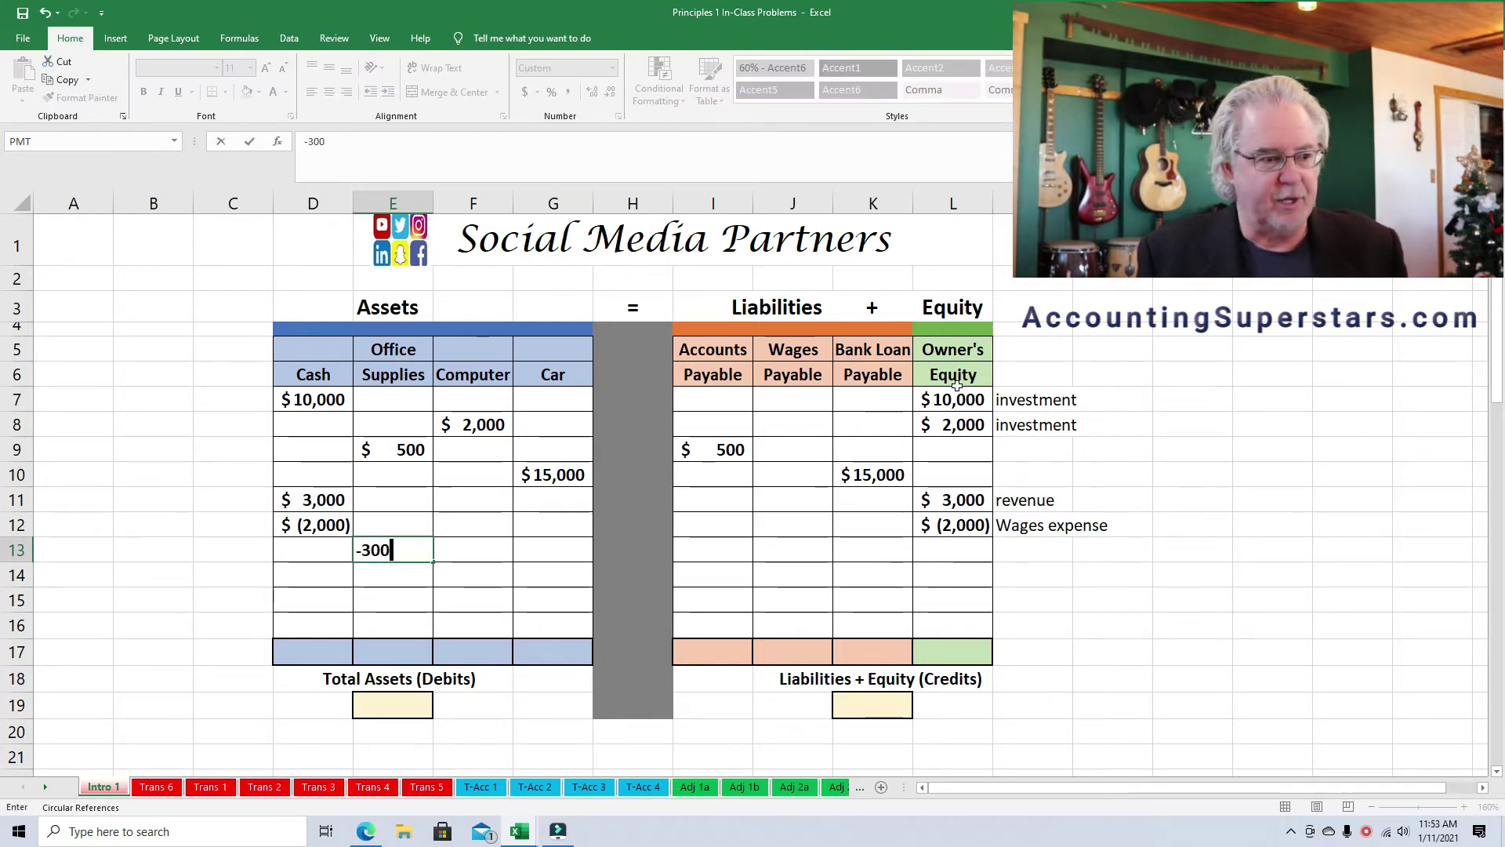
{"action": "key", "text": "Return"}
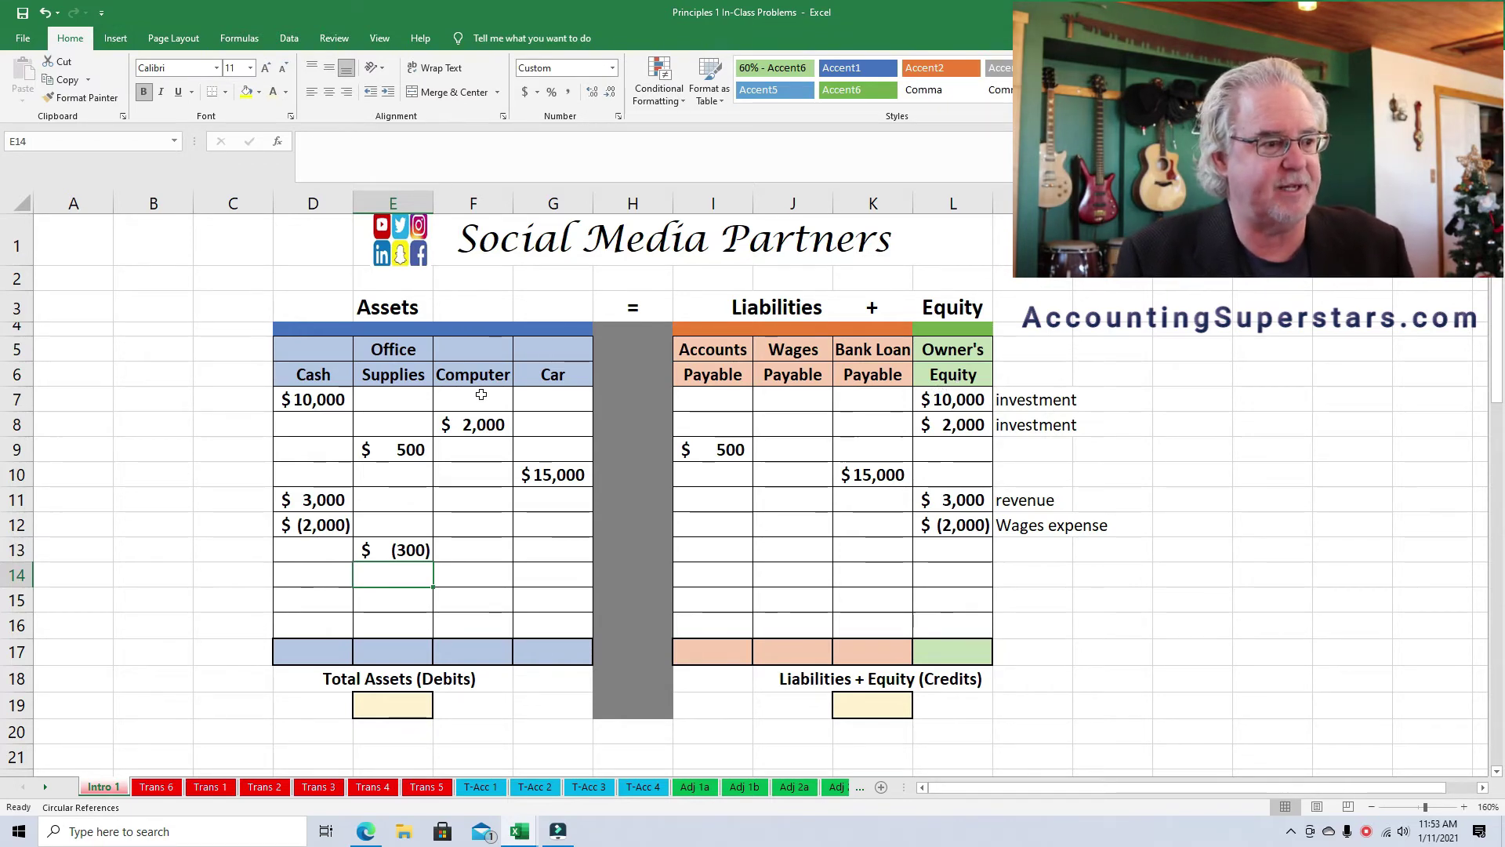
{"action": "left_click", "coordinate": [383, 449]}
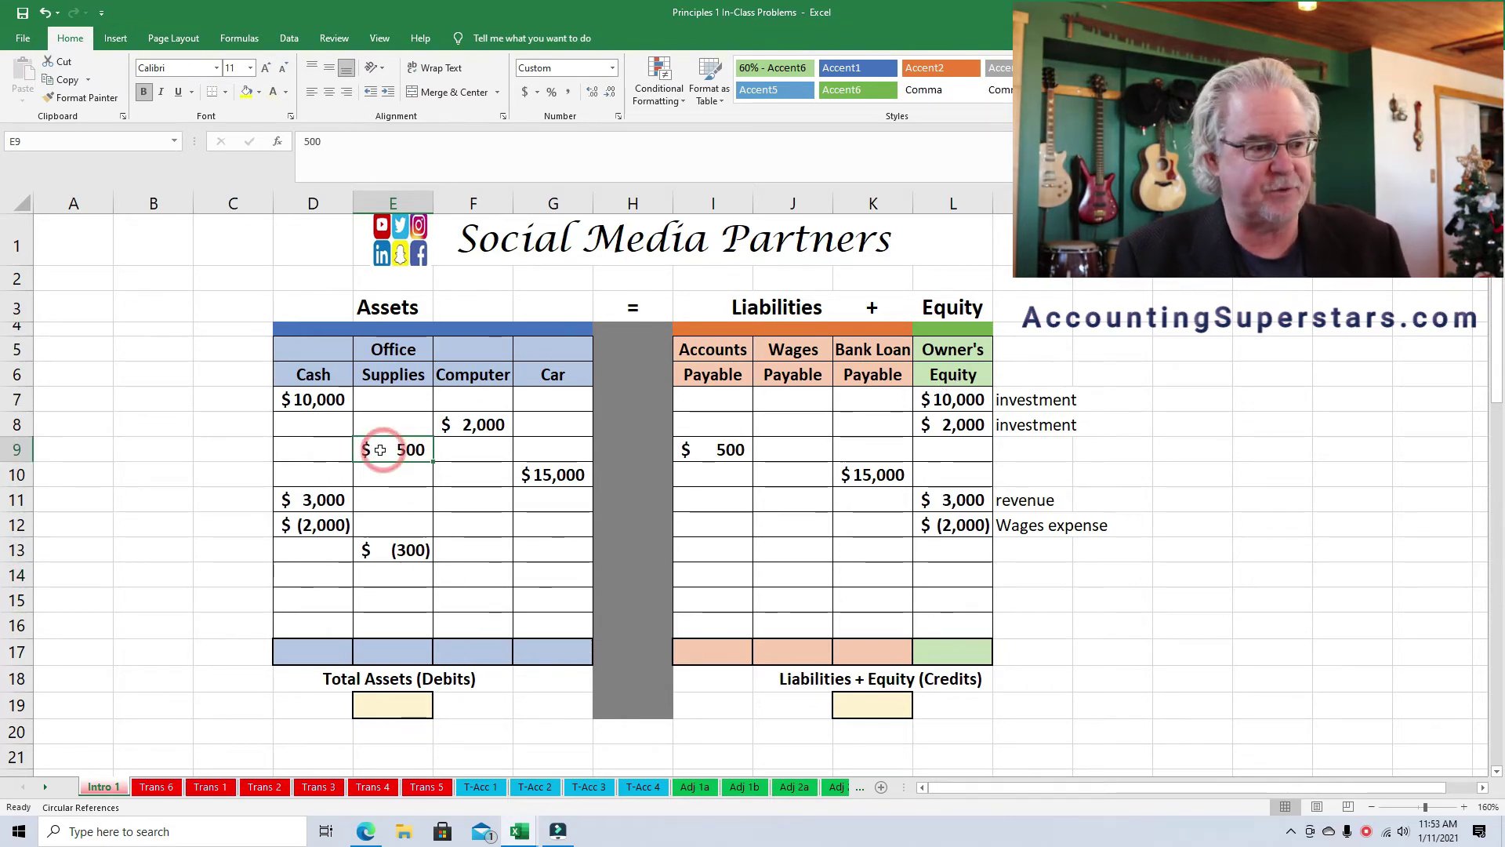
{"action": "left_click", "coordinate": [407, 550]}
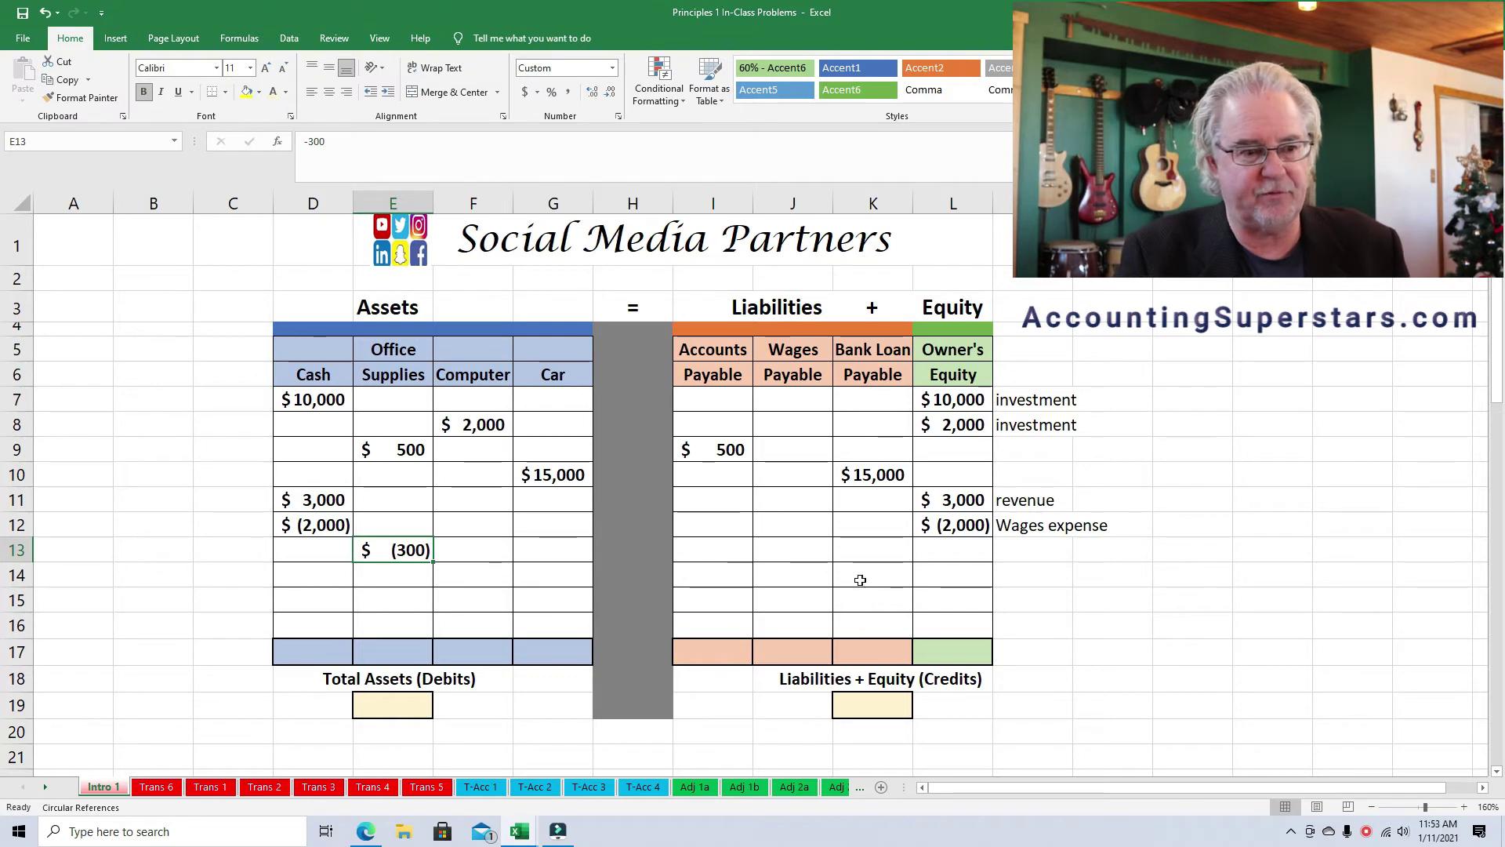
{"action": "left_click", "coordinate": [938, 556]}
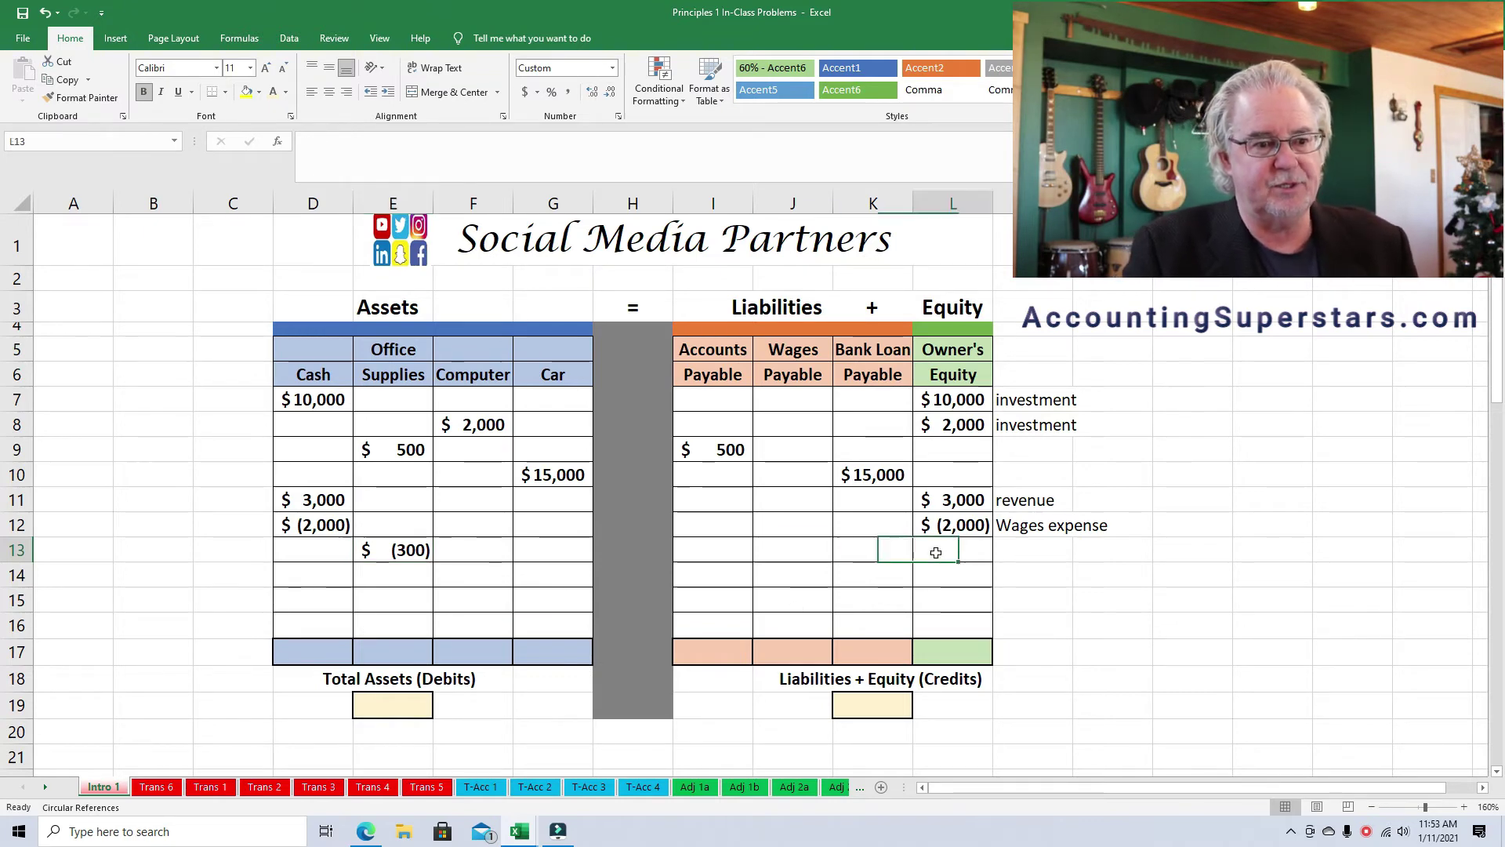
{"action": "type", "text": "-300"}
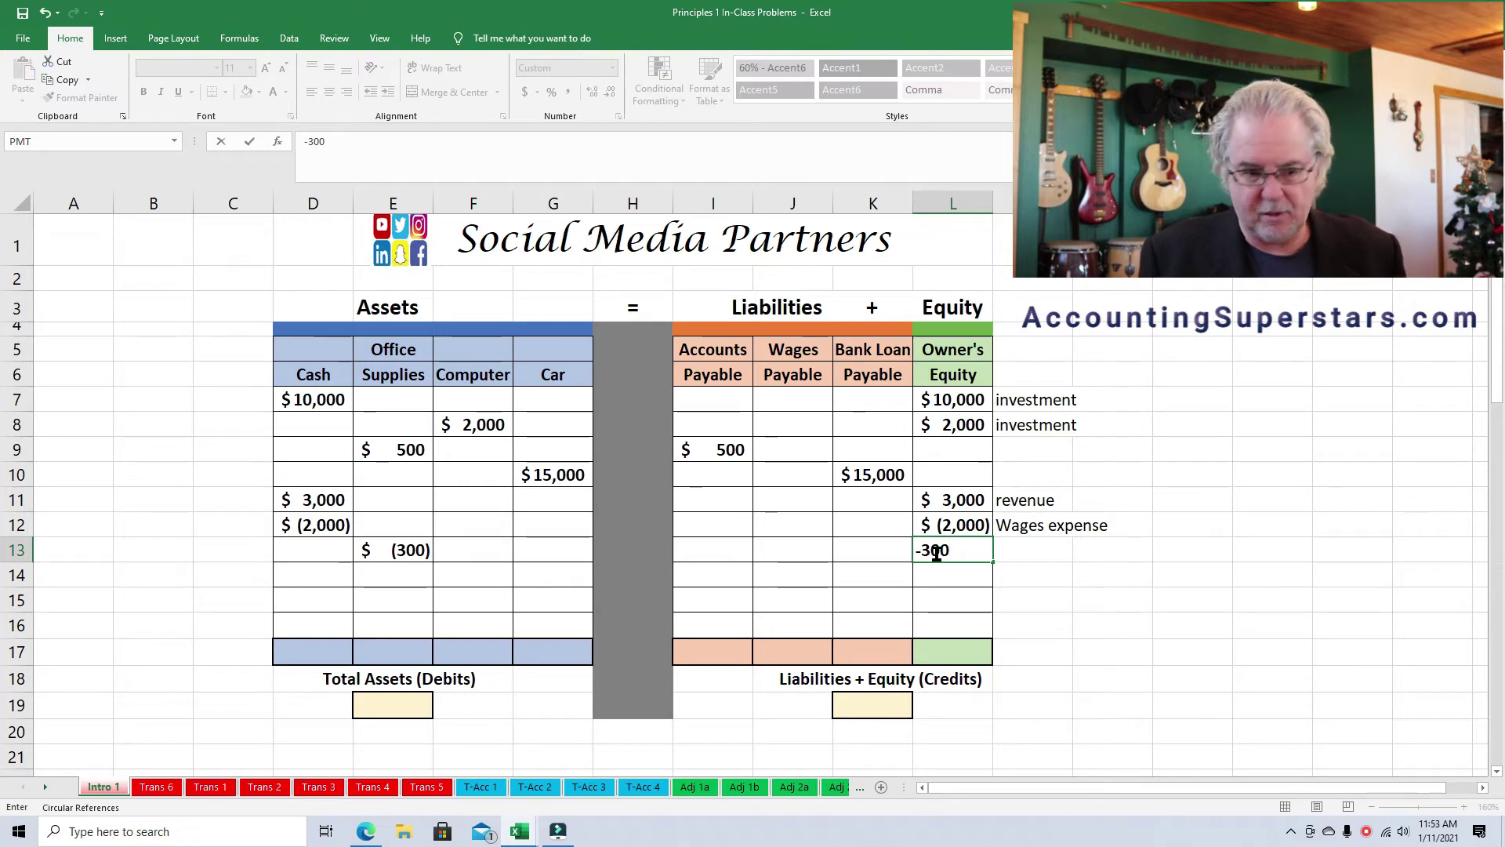
{"action": "key", "text": "Return"}
Label row 13 as 'Supplies expense' in M13
{"action": "key", "text": "Up"}
{"action": "key", "text": "Right"}
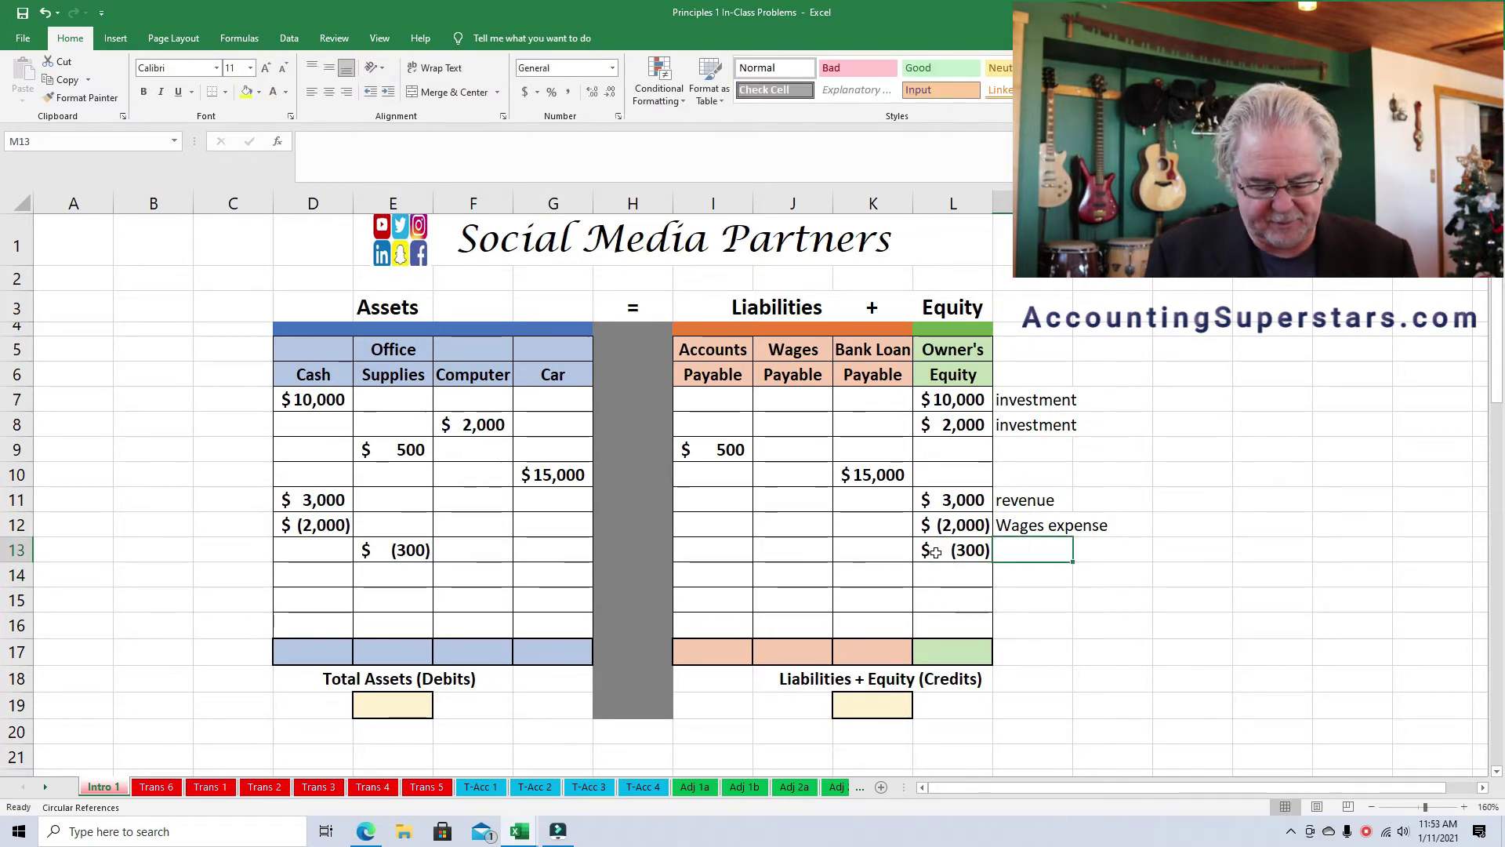
{"action": "type", "text": "Supplies expense"}
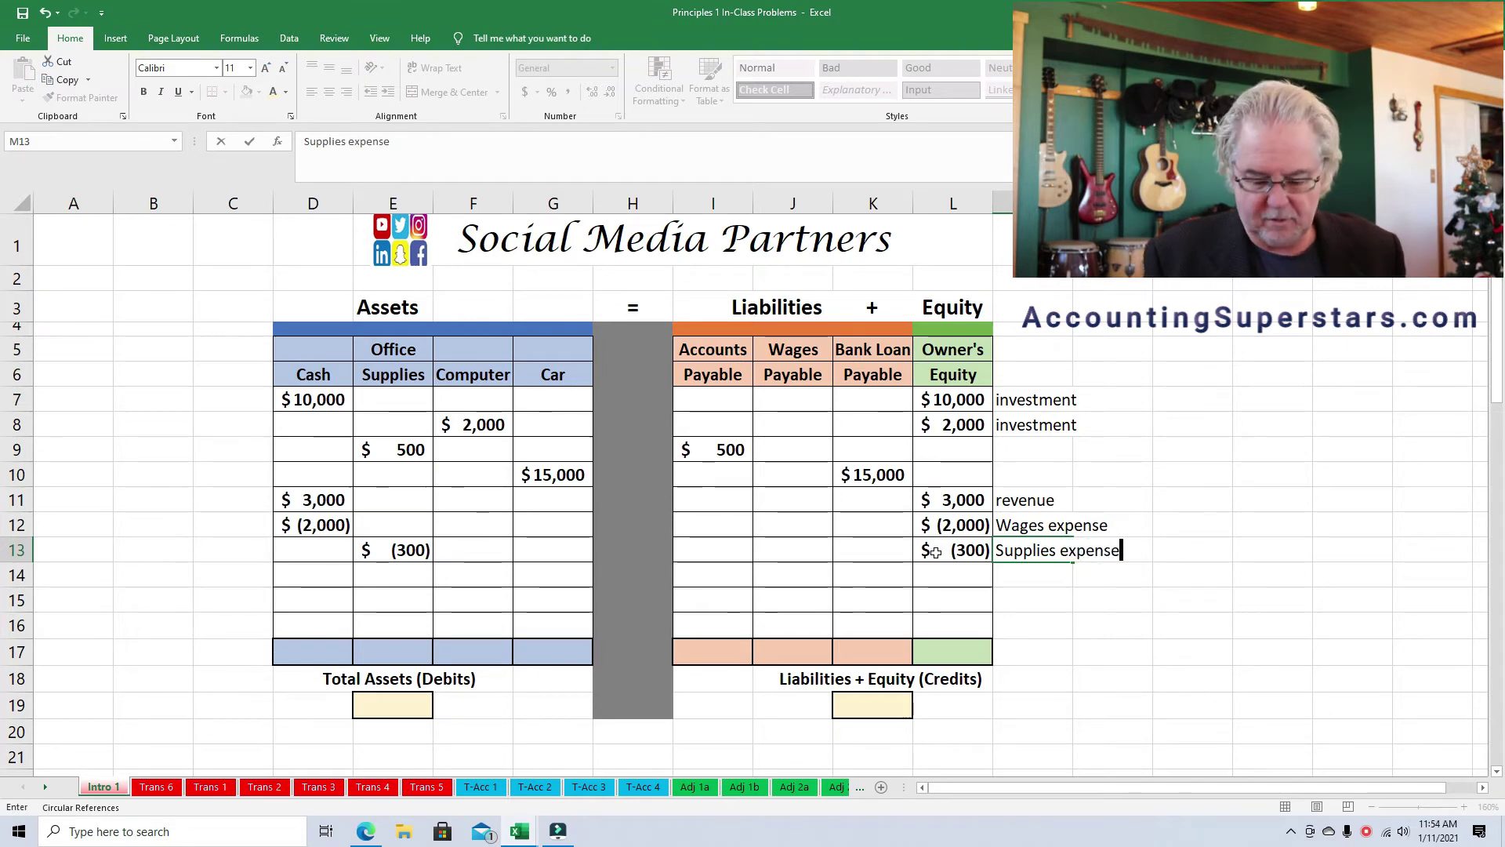
{"action": "key", "text": "Return"}
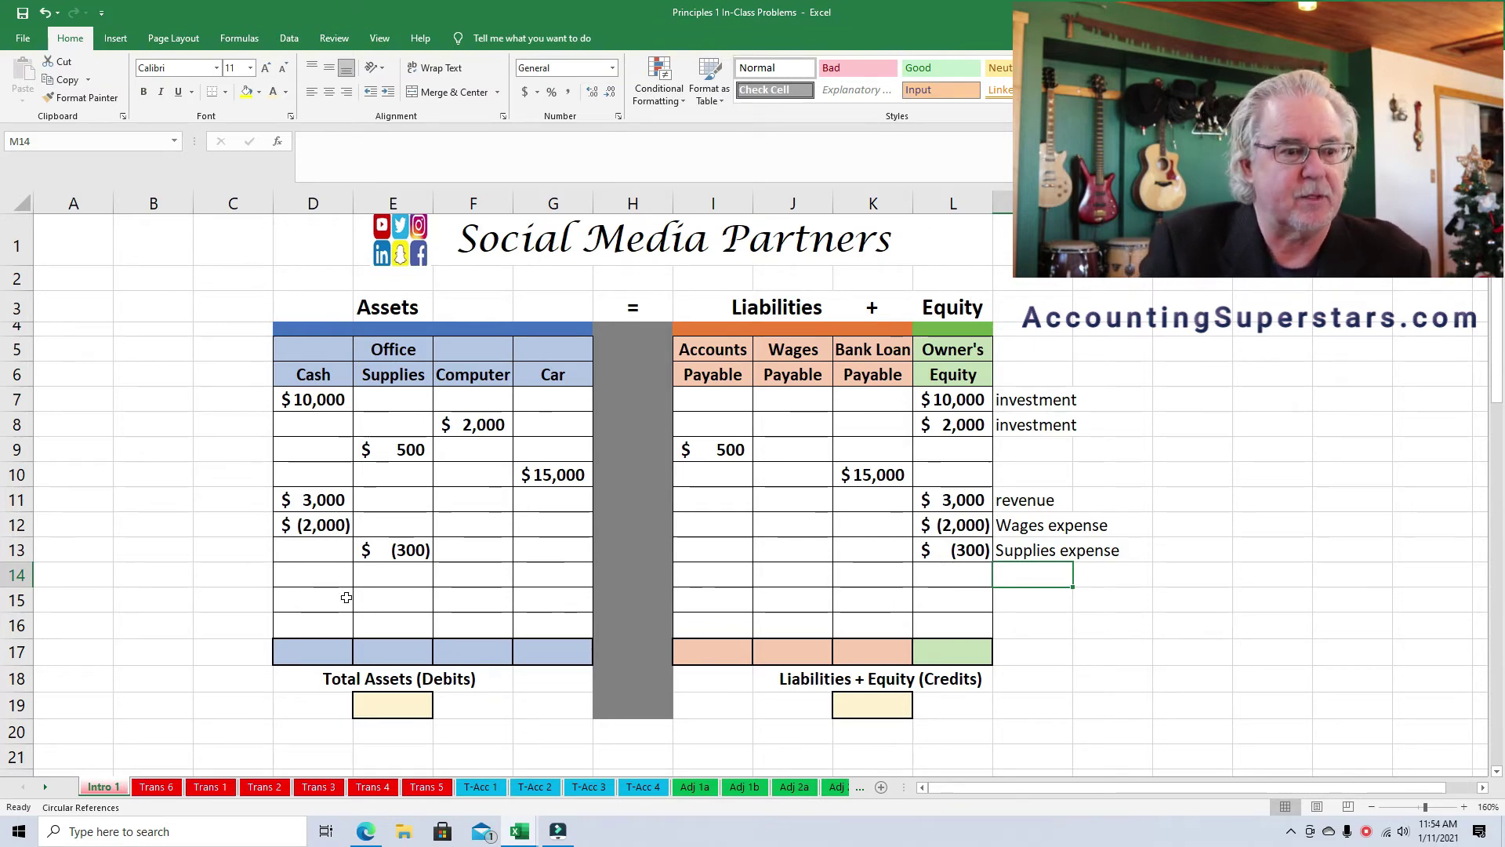
Enter 2500 under Wages Payable and -2500 under Owner's Equity (L14) in row 14
{"action": "left_click", "coordinate": [796, 573]}
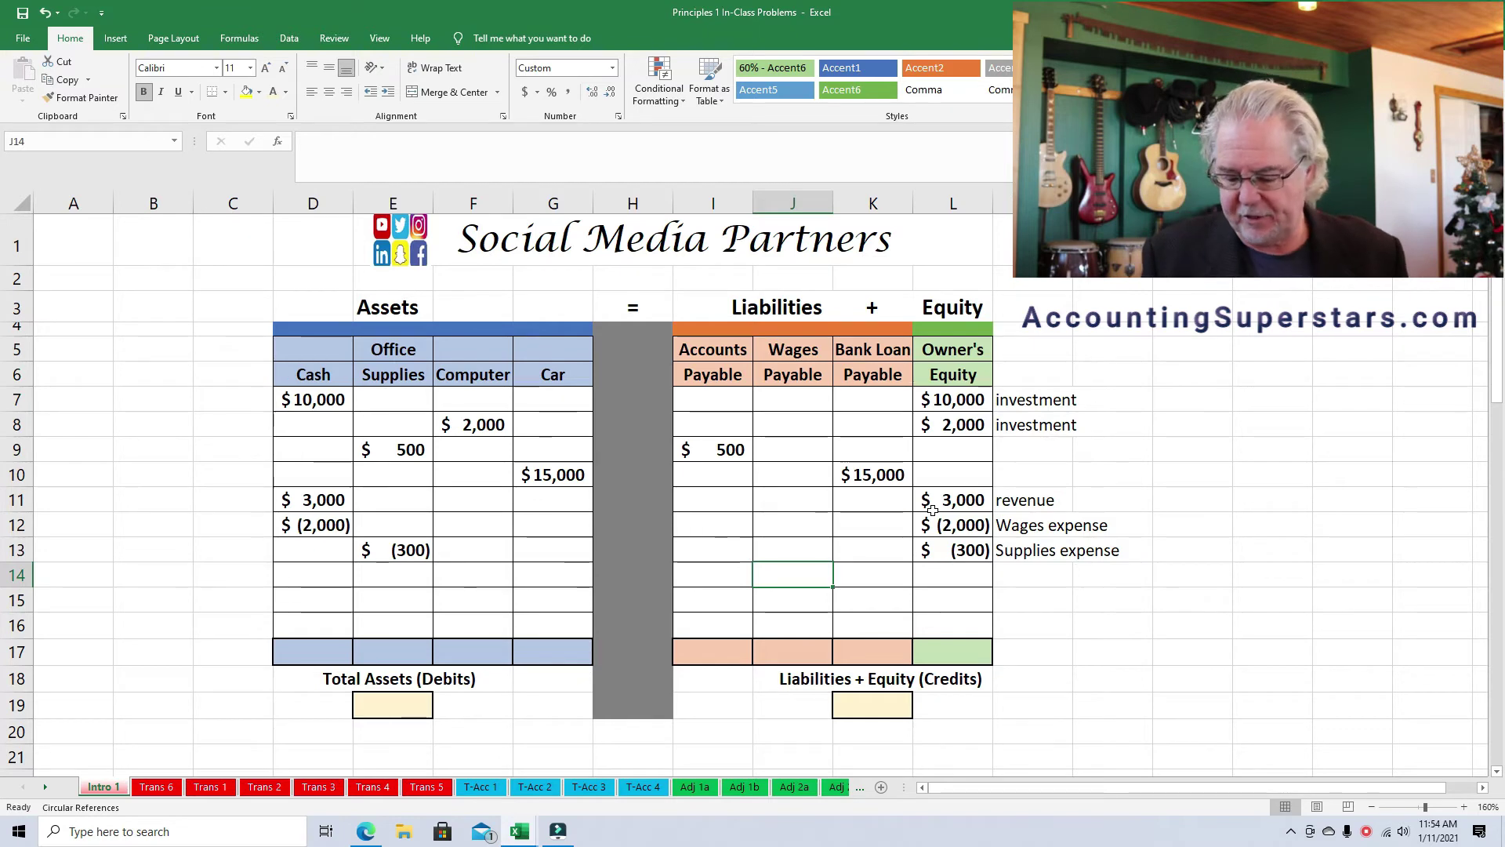
{"action": "type", "text": "2500"}
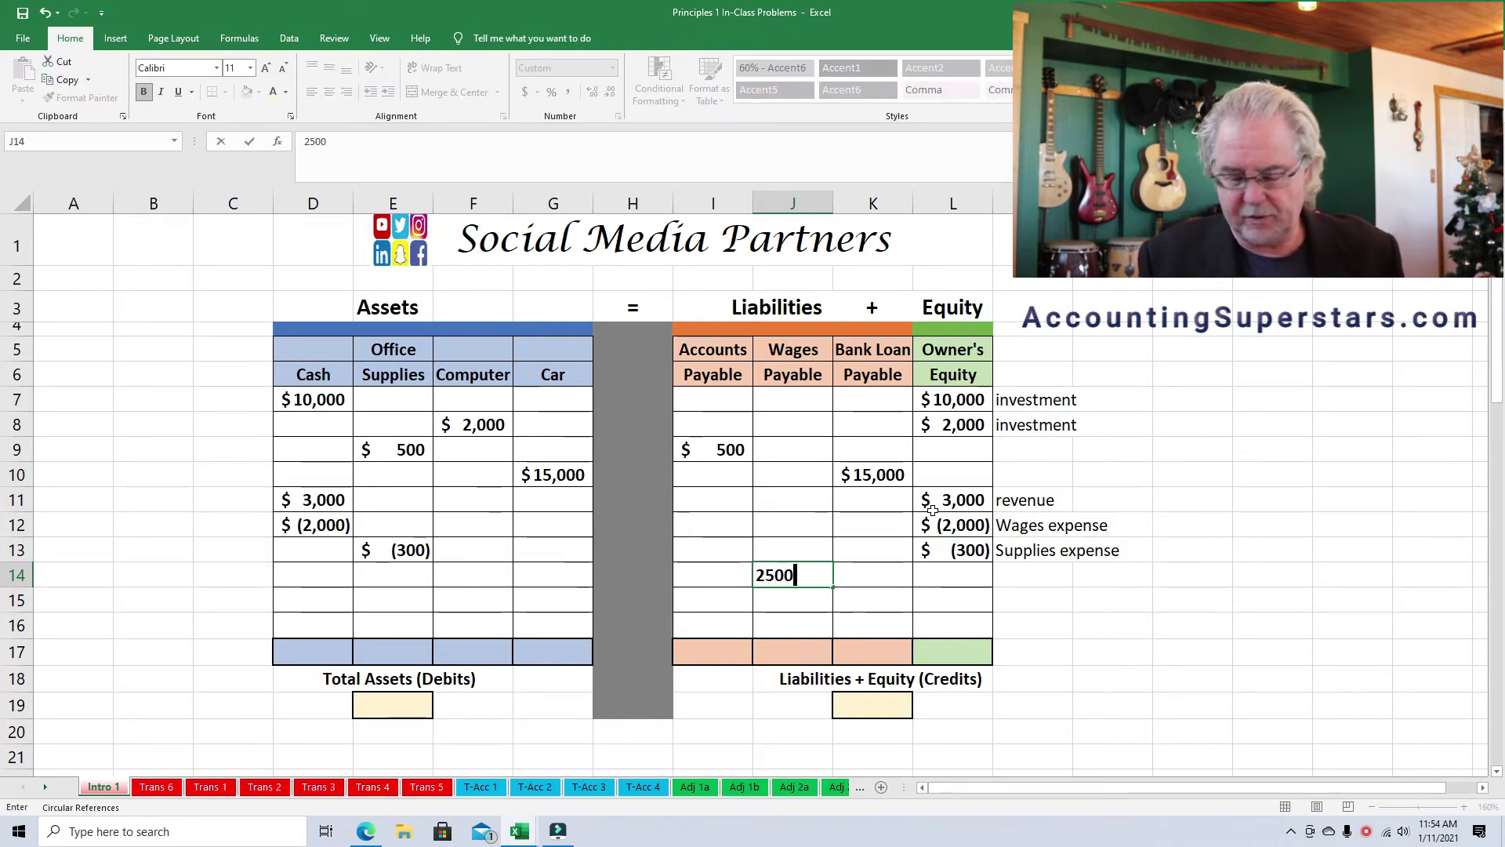
{"action": "key", "text": "Return"}
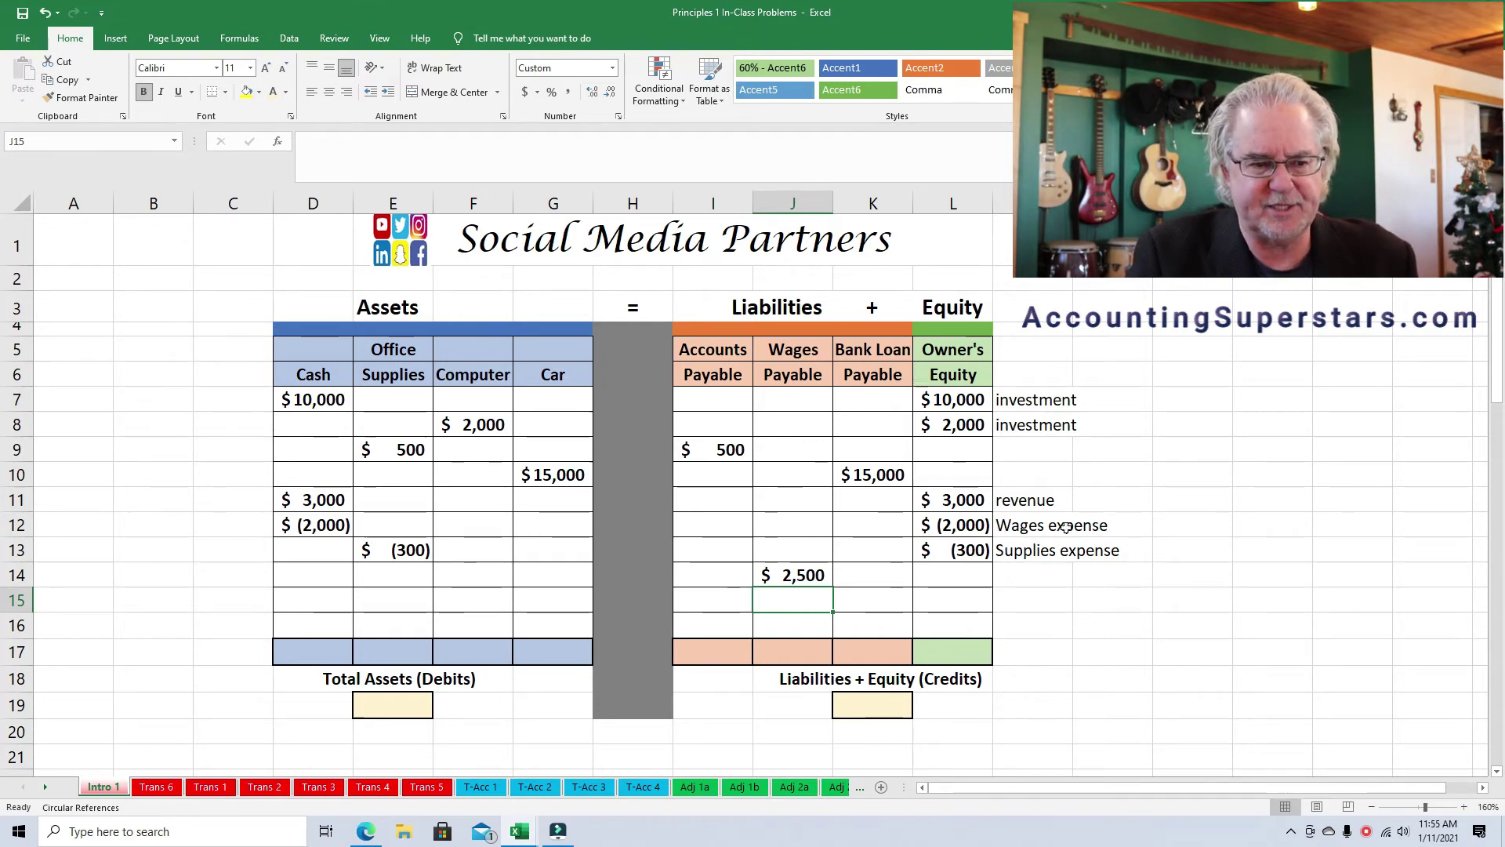
{"action": "left_click", "coordinate": [961, 524]}
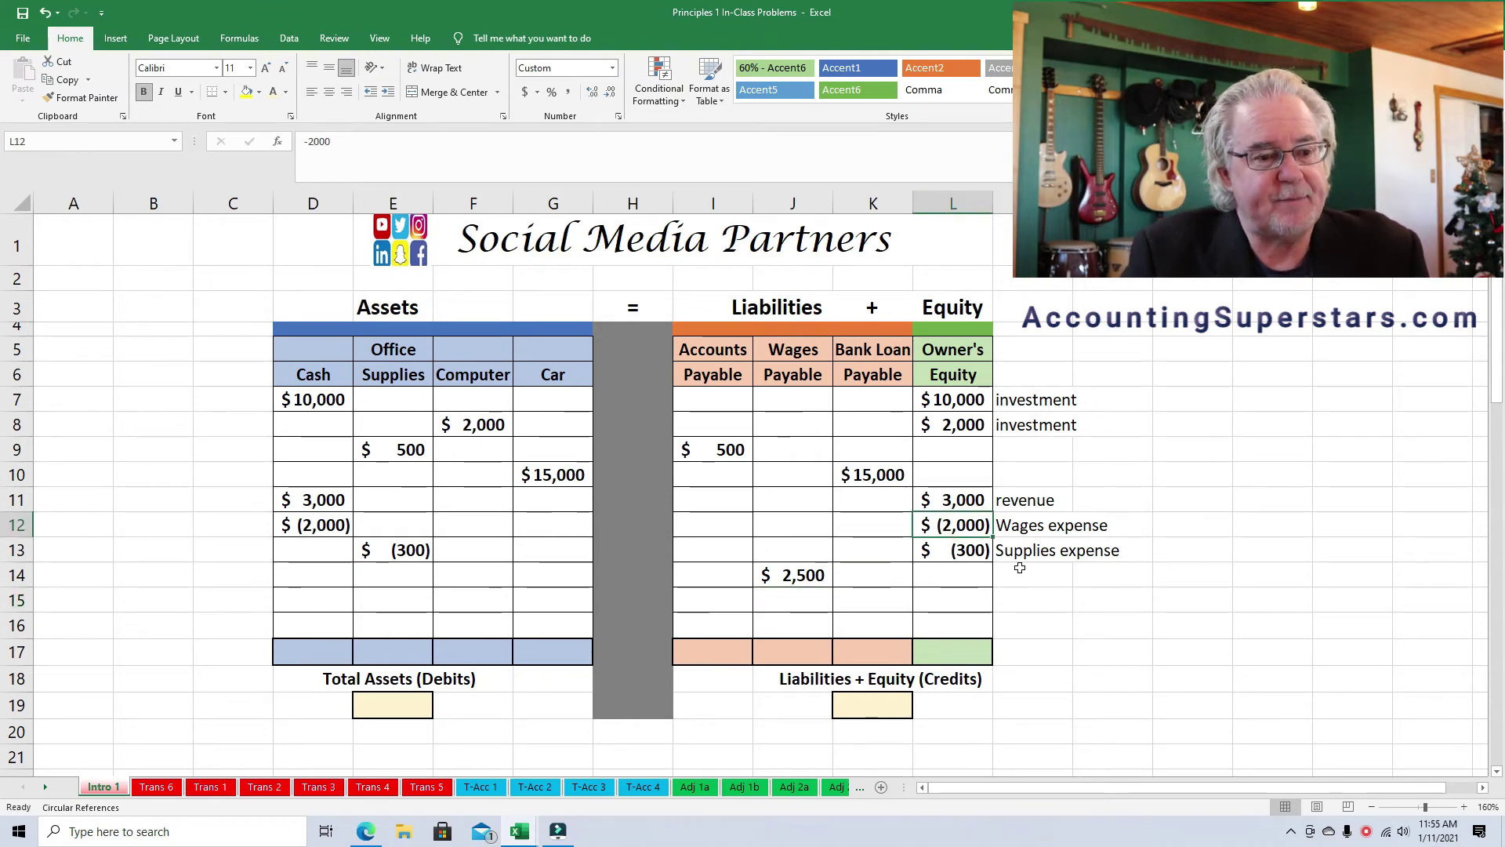
{"action": "left_click", "coordinate": [958, 579]}
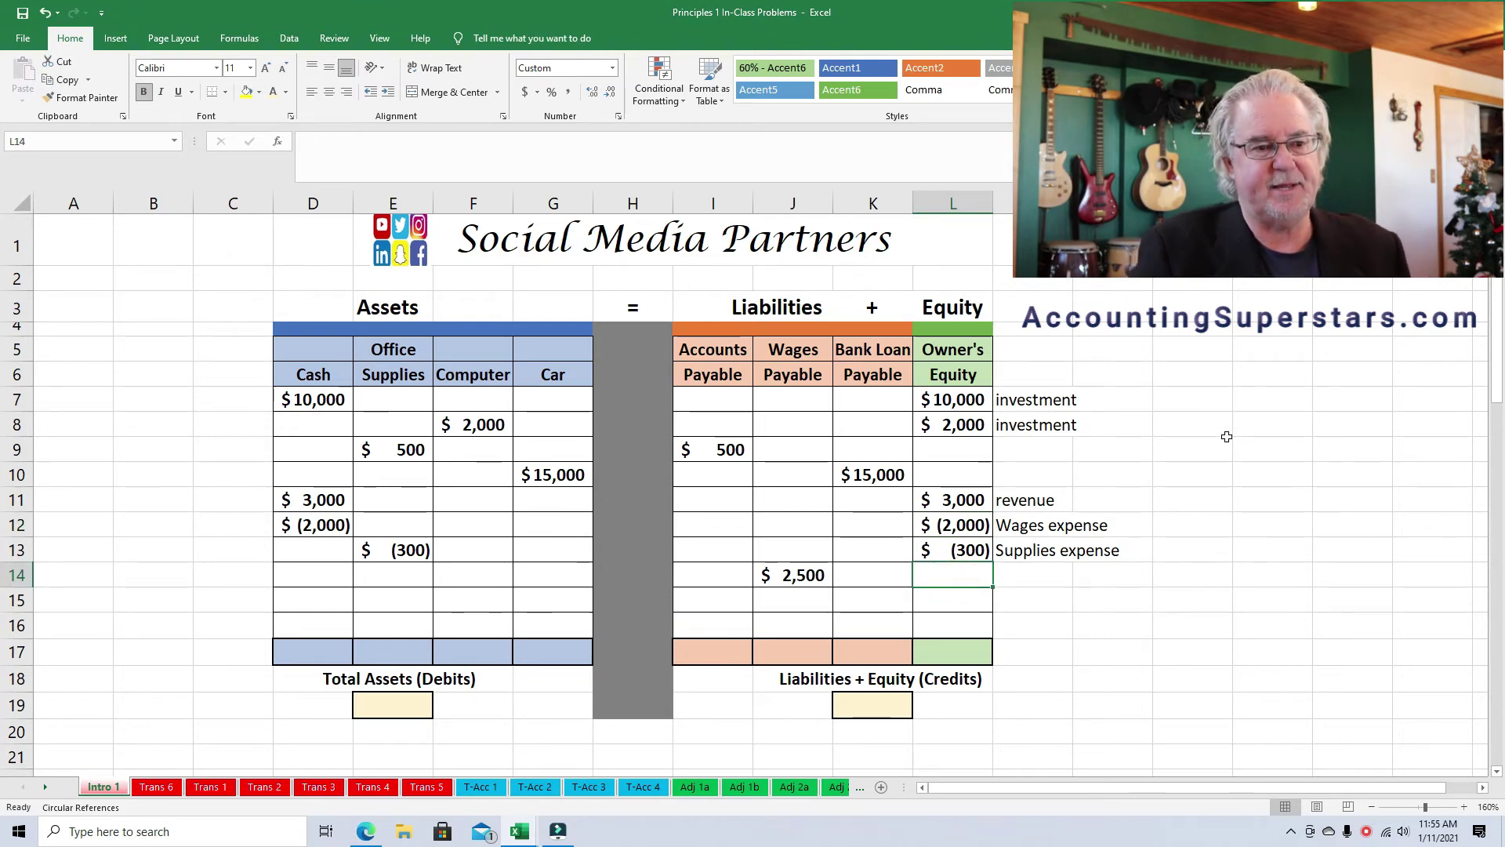
{"action": "type", "text": "-2500"}
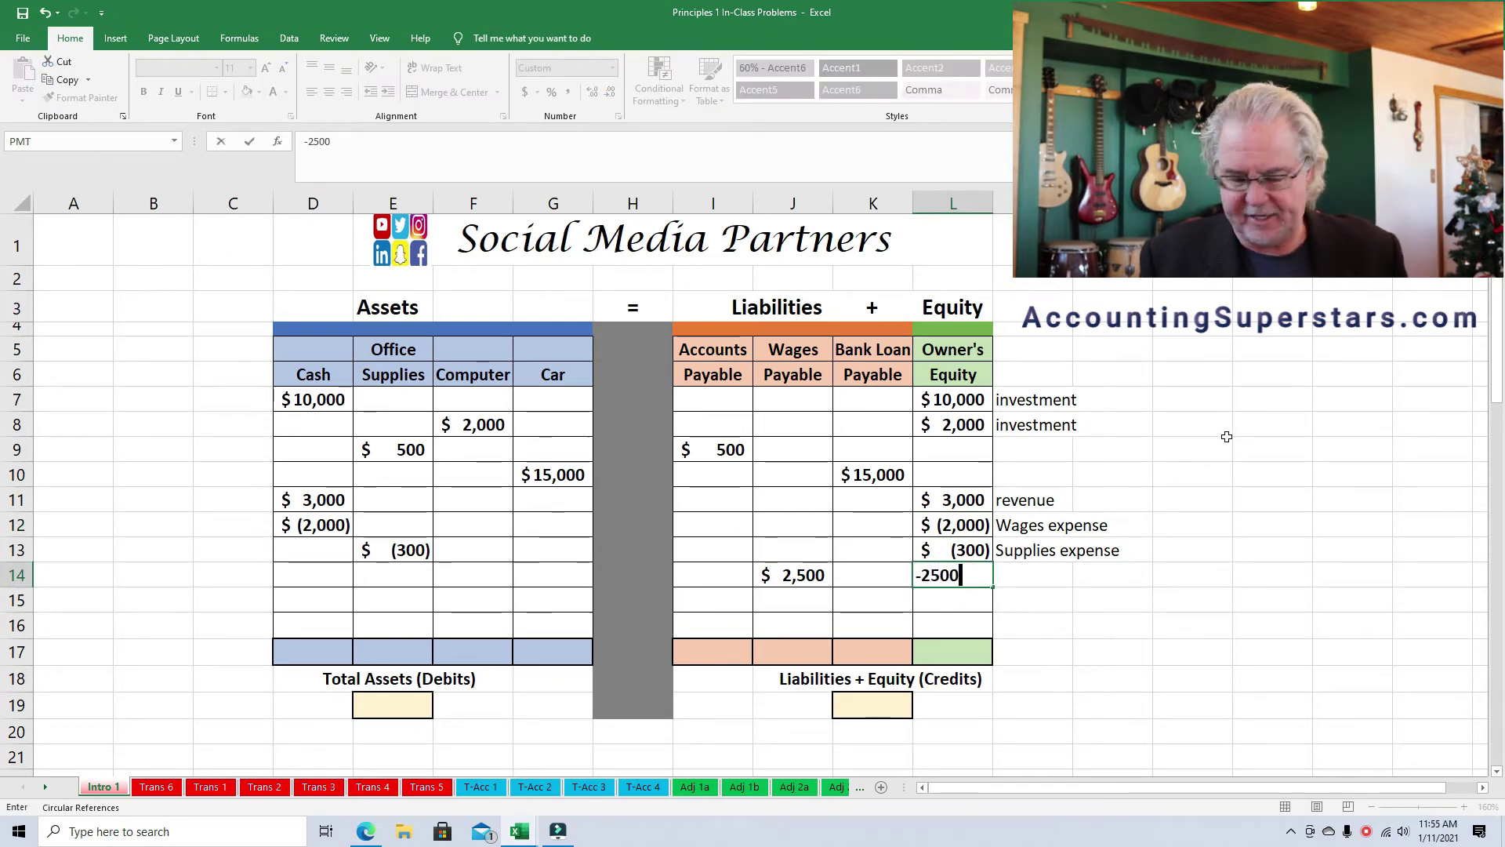
{"action": "key", "text": "Return"}
{"action": "key", "text": "Up"}
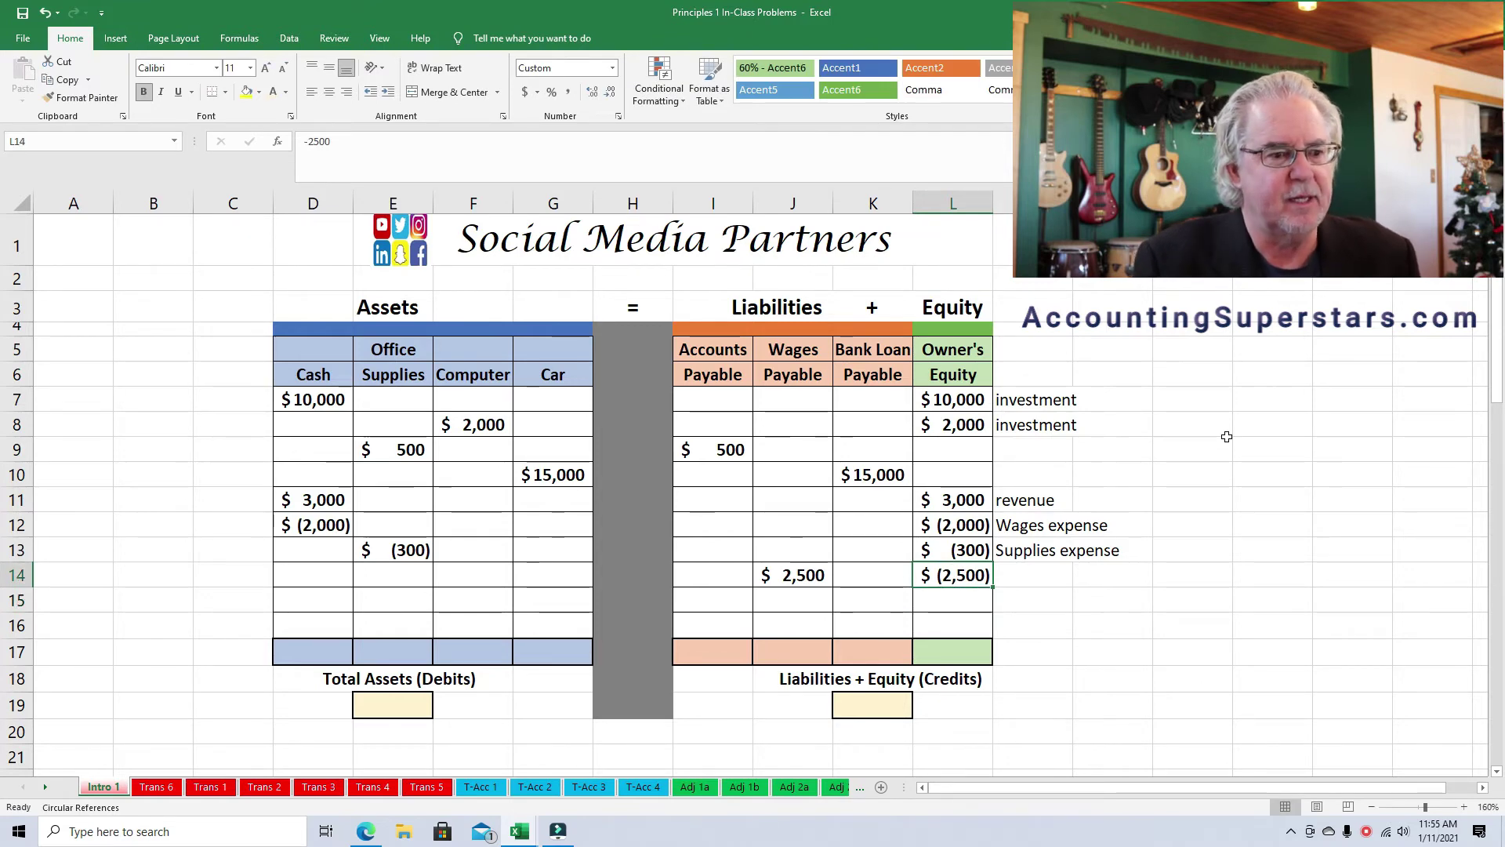
Label row 14 as 'Wages expense' in M14
{"action": "left_click", "coordinate": [1032, 567]}
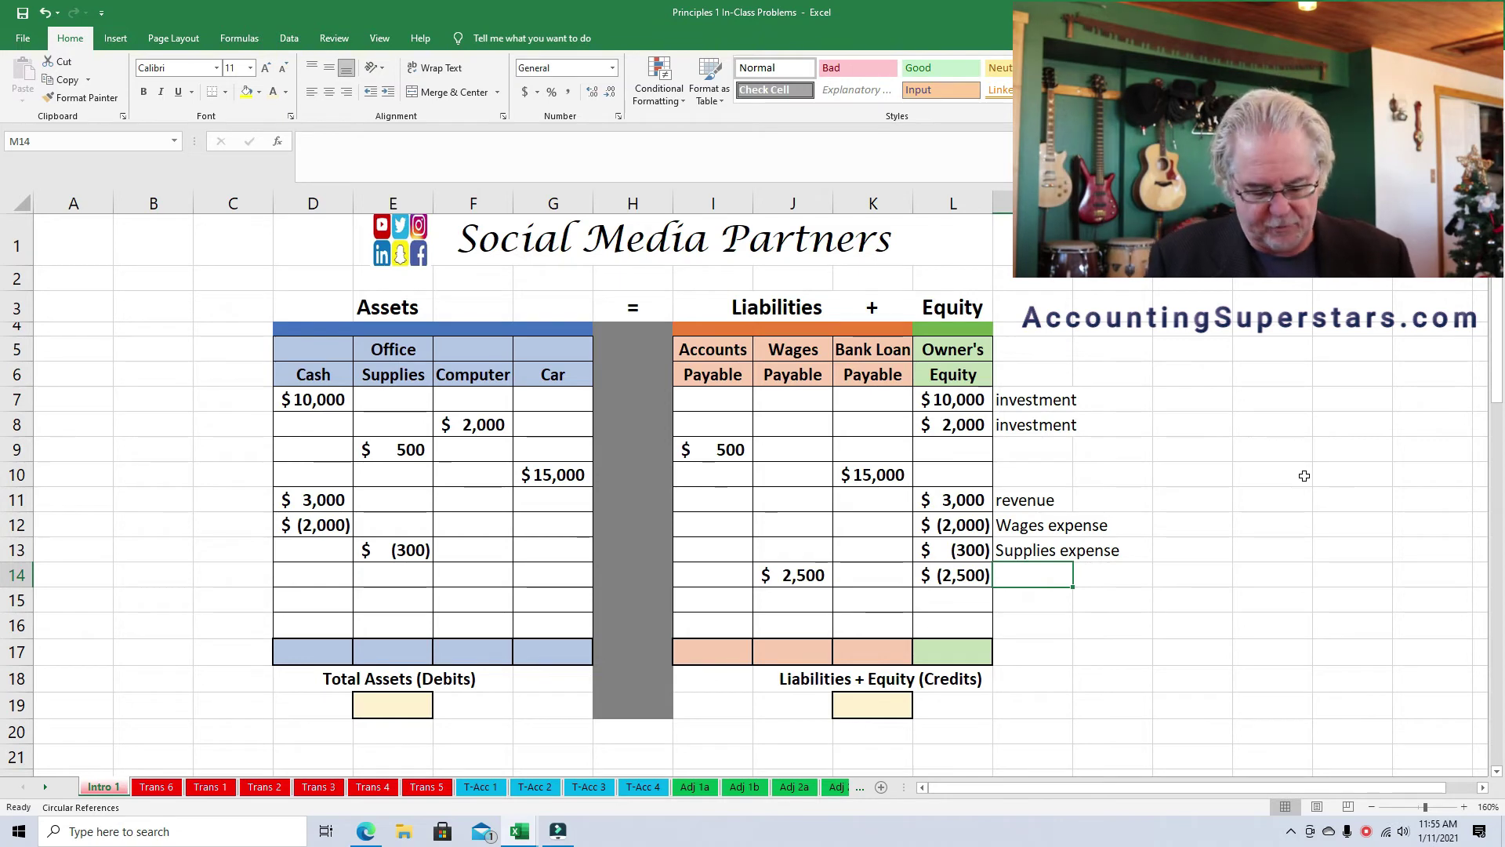
{"action": "type", "text": "Wages "}
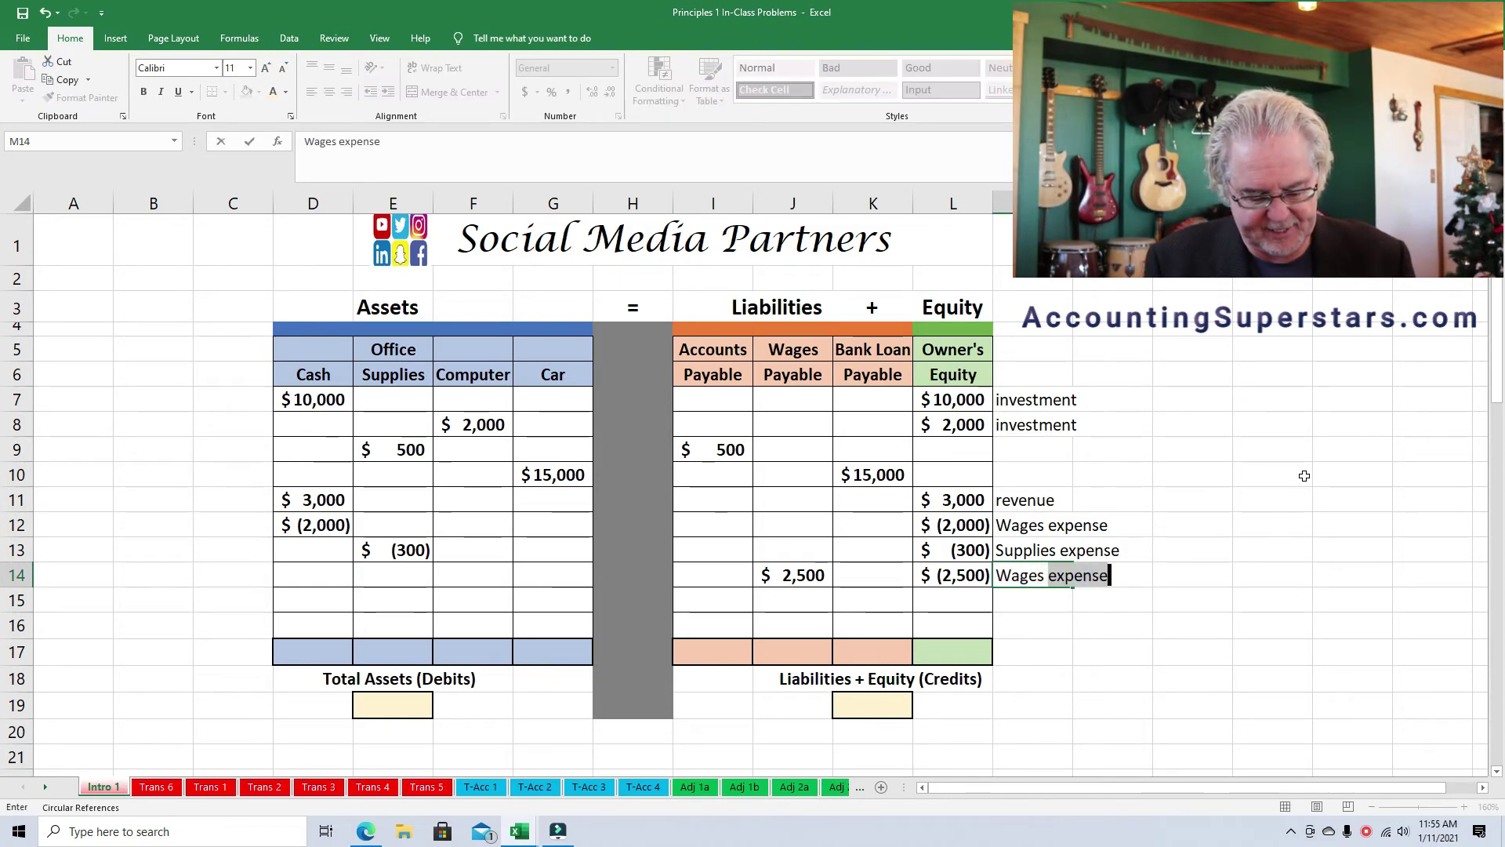
{"action": "type", "text": "expense"}
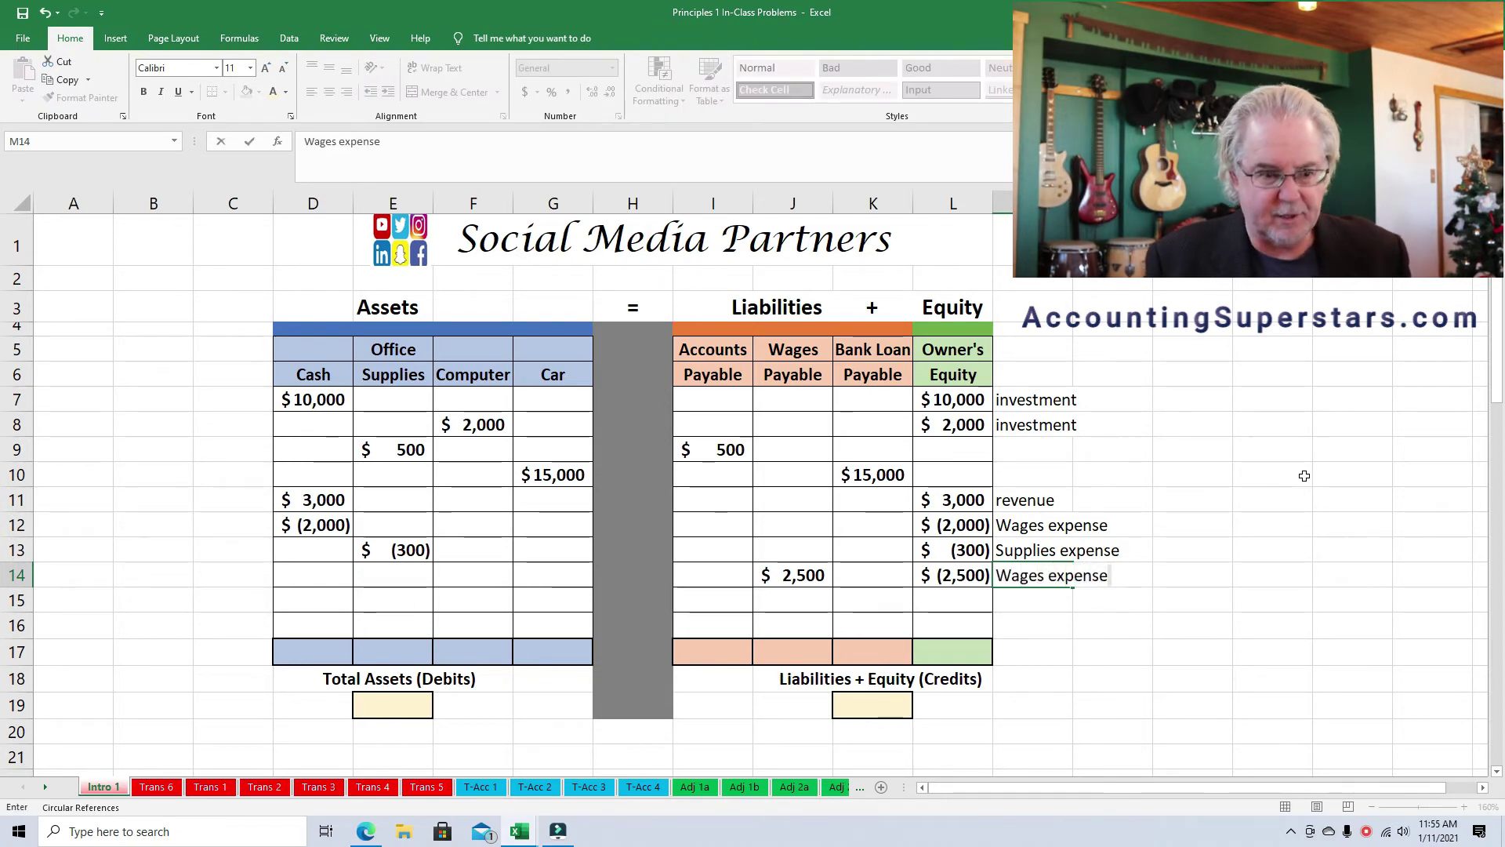
{"action": "key", "text": "Return"}
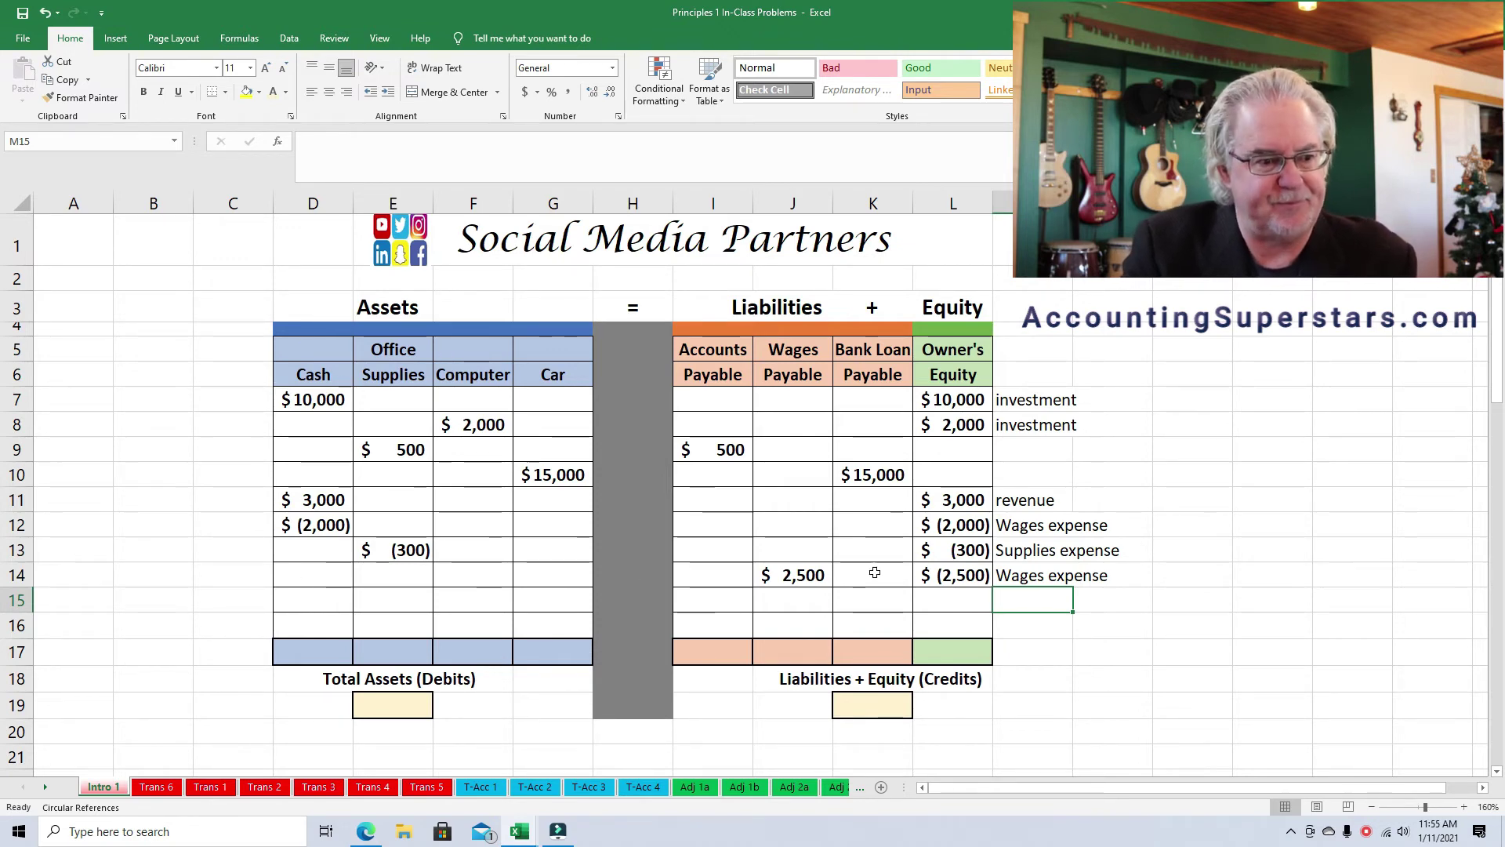
{"action": "left_click", "coordinate": [781, 577]}
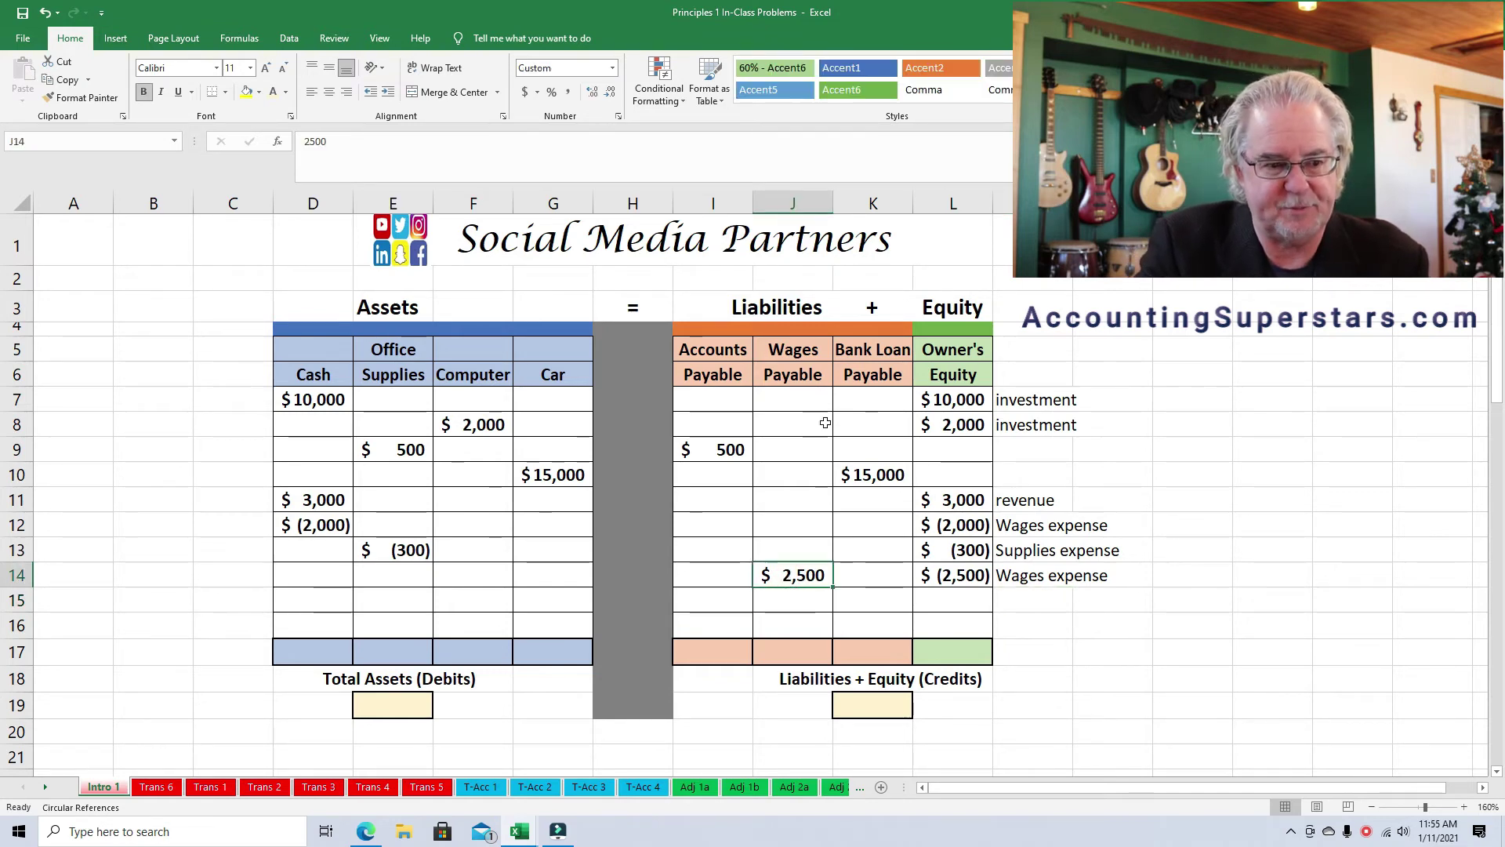
{"action": "left_click", "coordinate": [986, 575]}
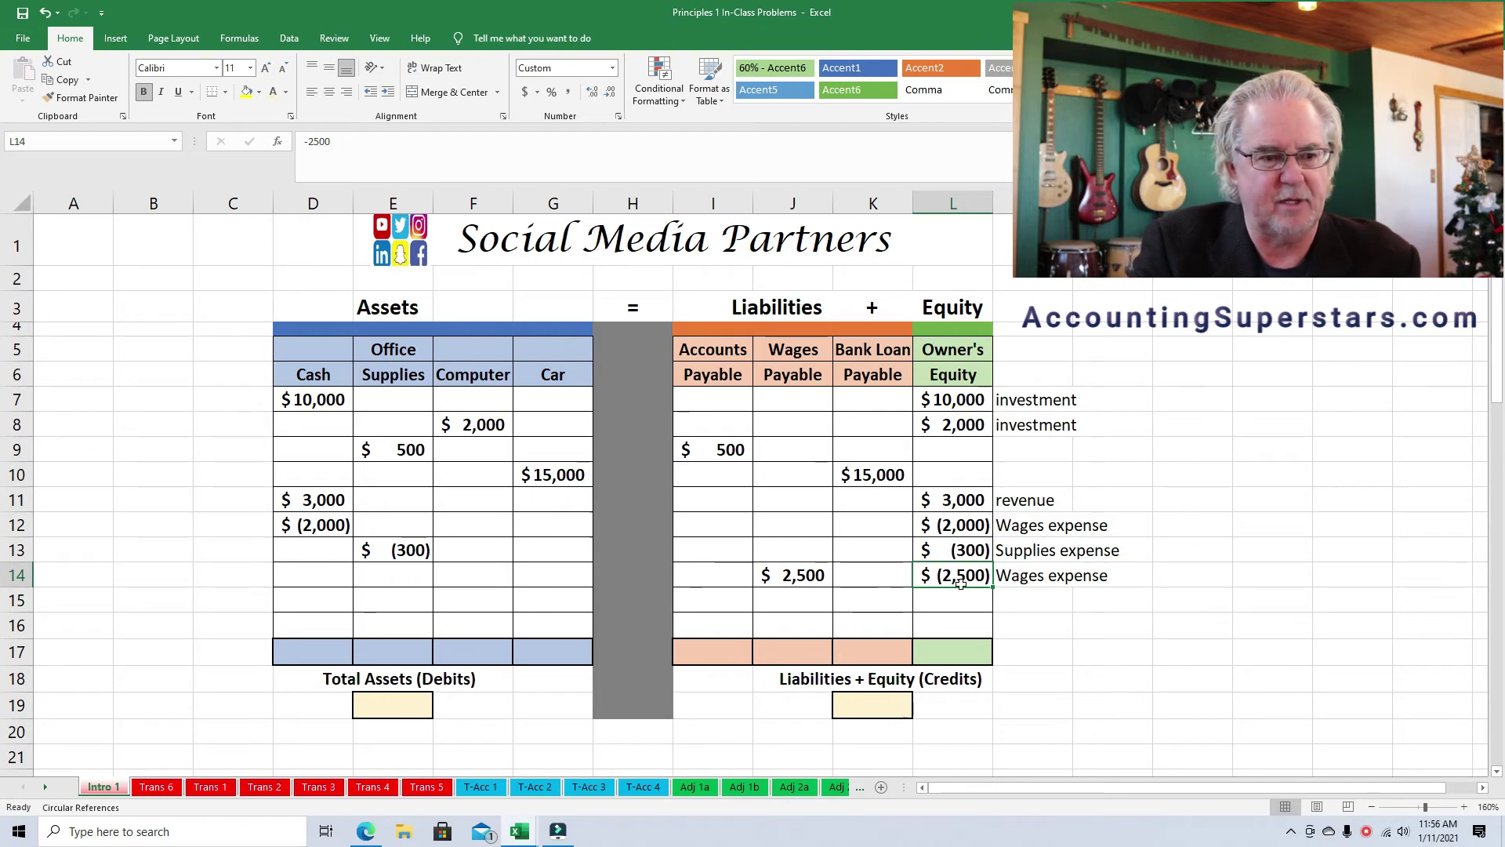
{"action": "left_click", "coordinate": [793, 575]}
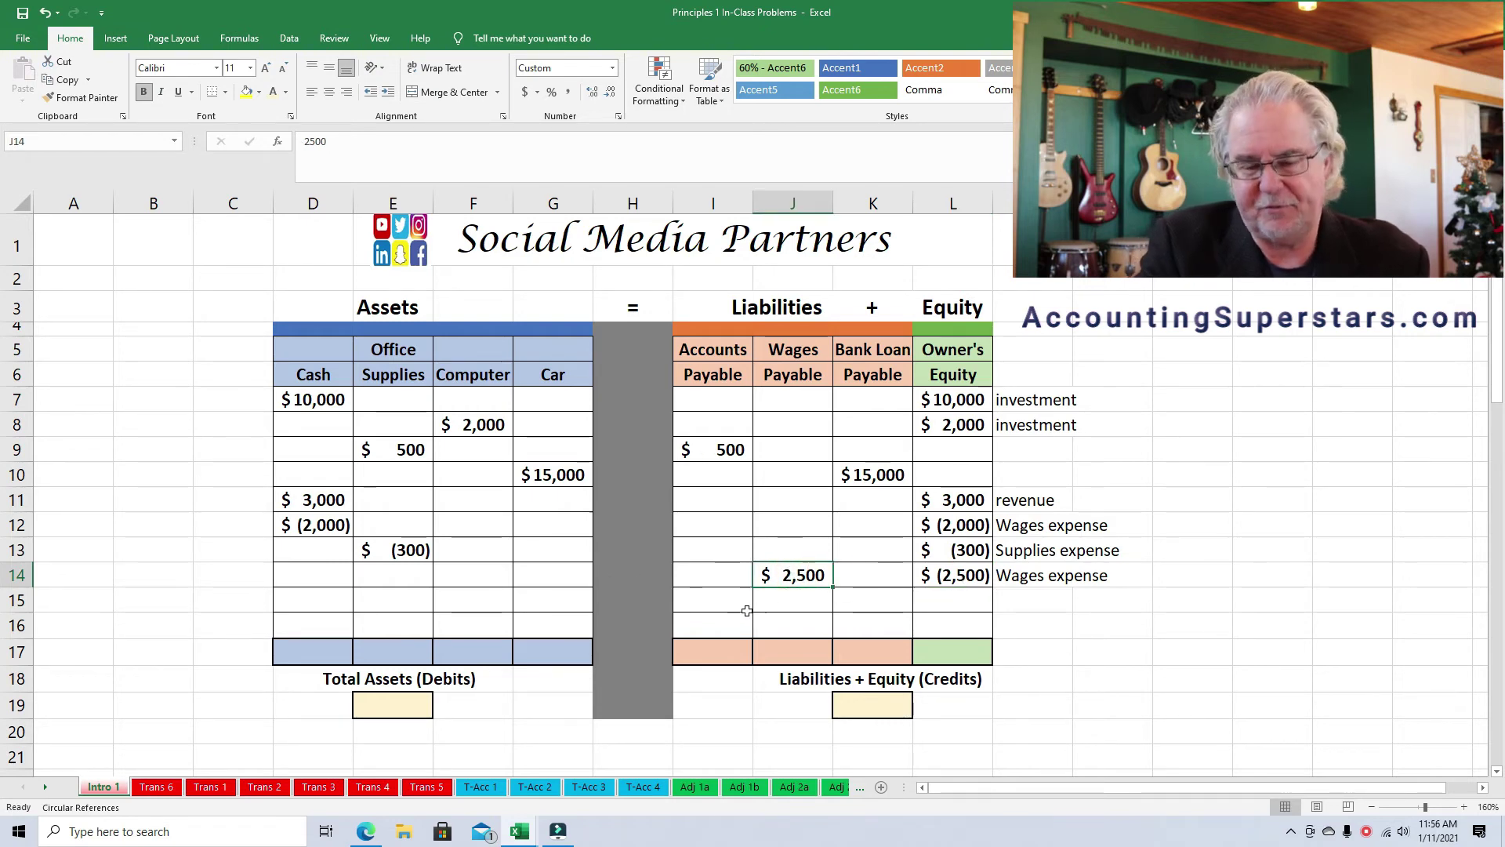
{"action": "left_click", "coordinate": [977, 580]}
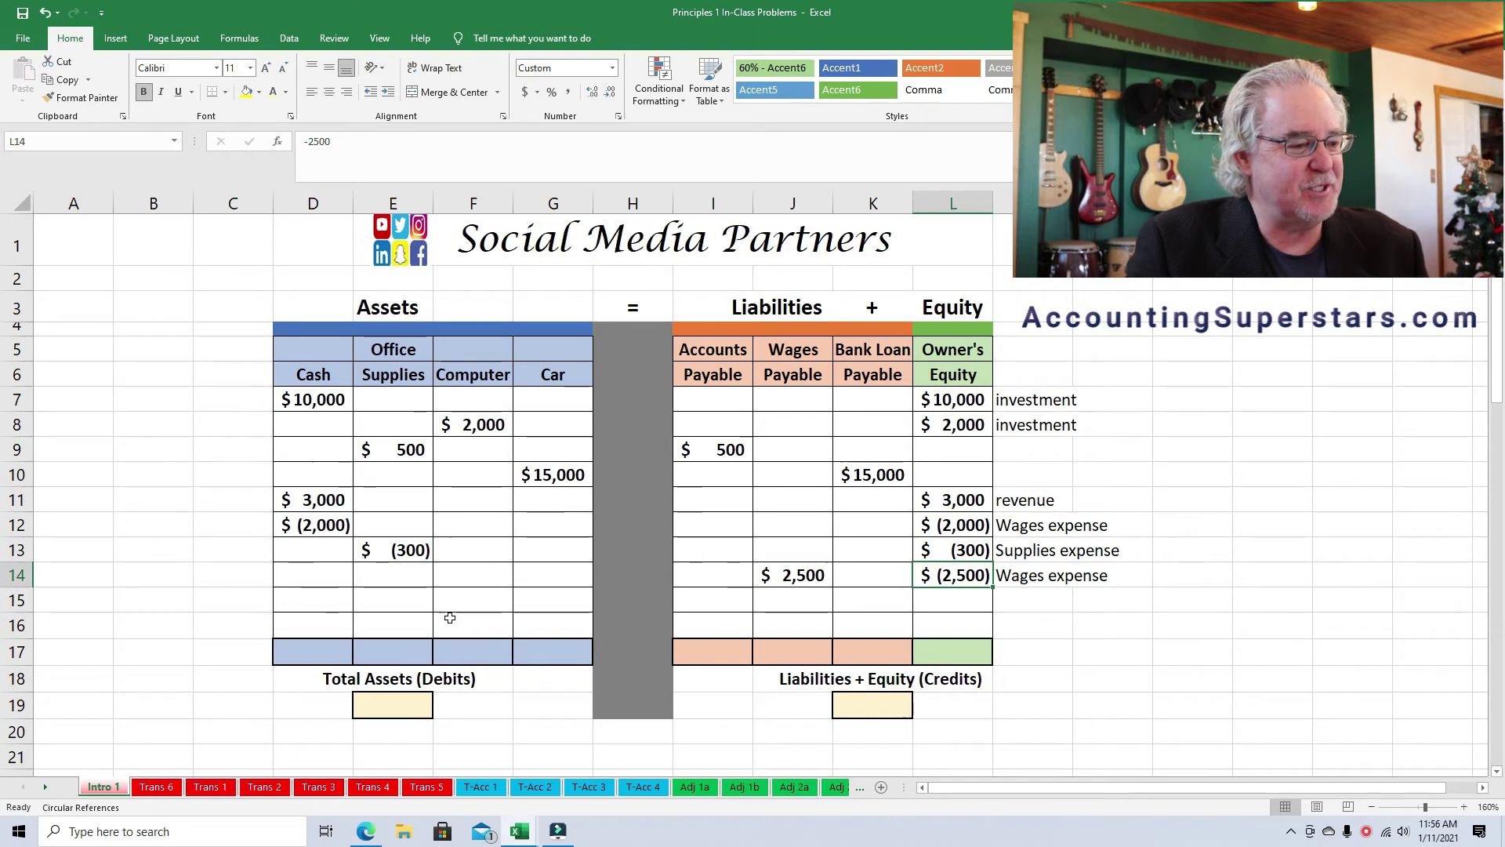
{"action": "left_click", "coordinate": [321, 592]}
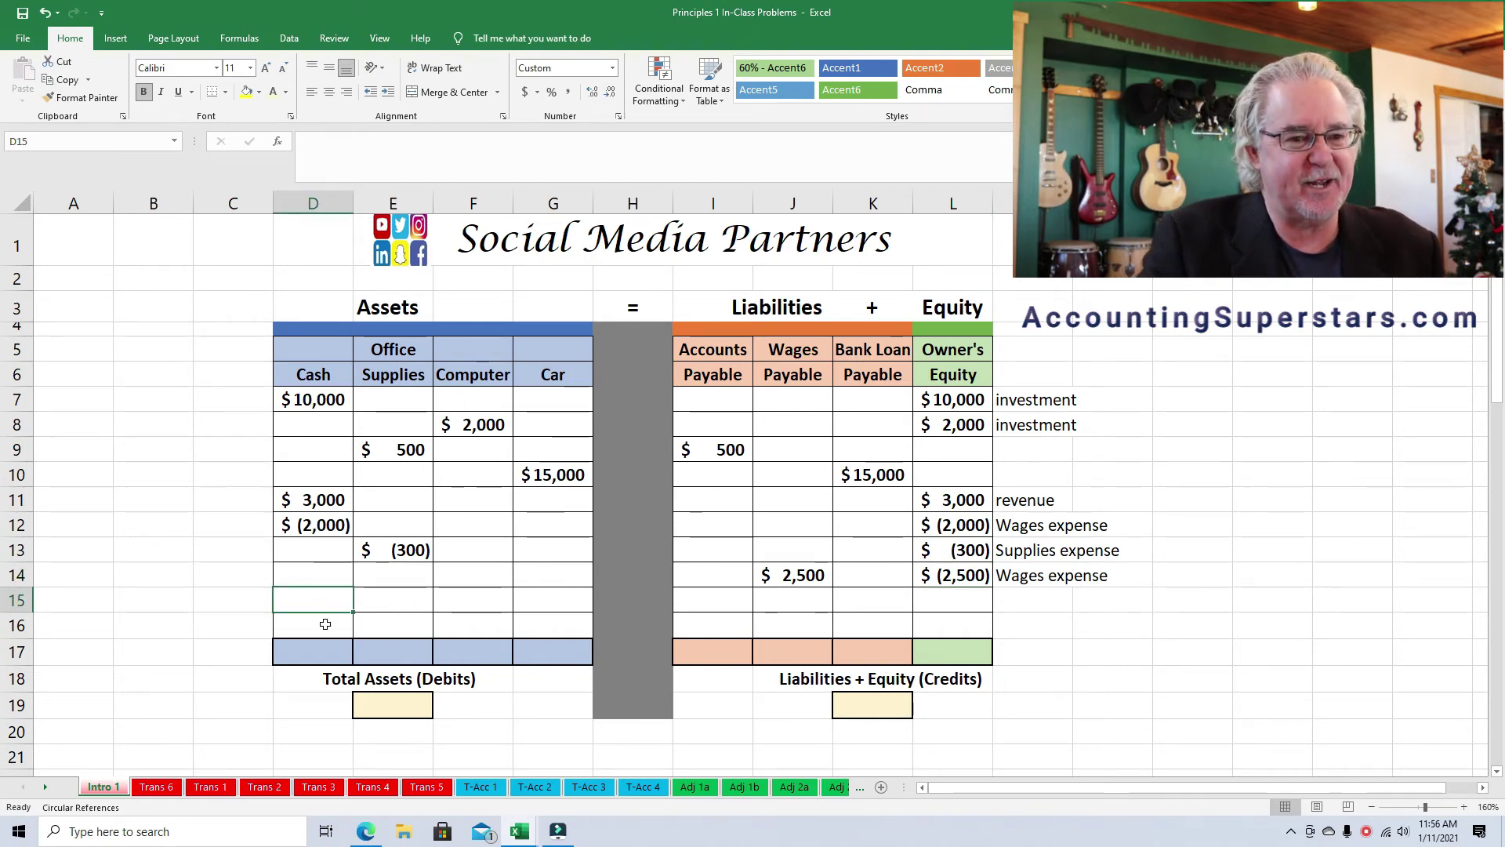
{"action": "left_click", "coordinate": [326, 601]}
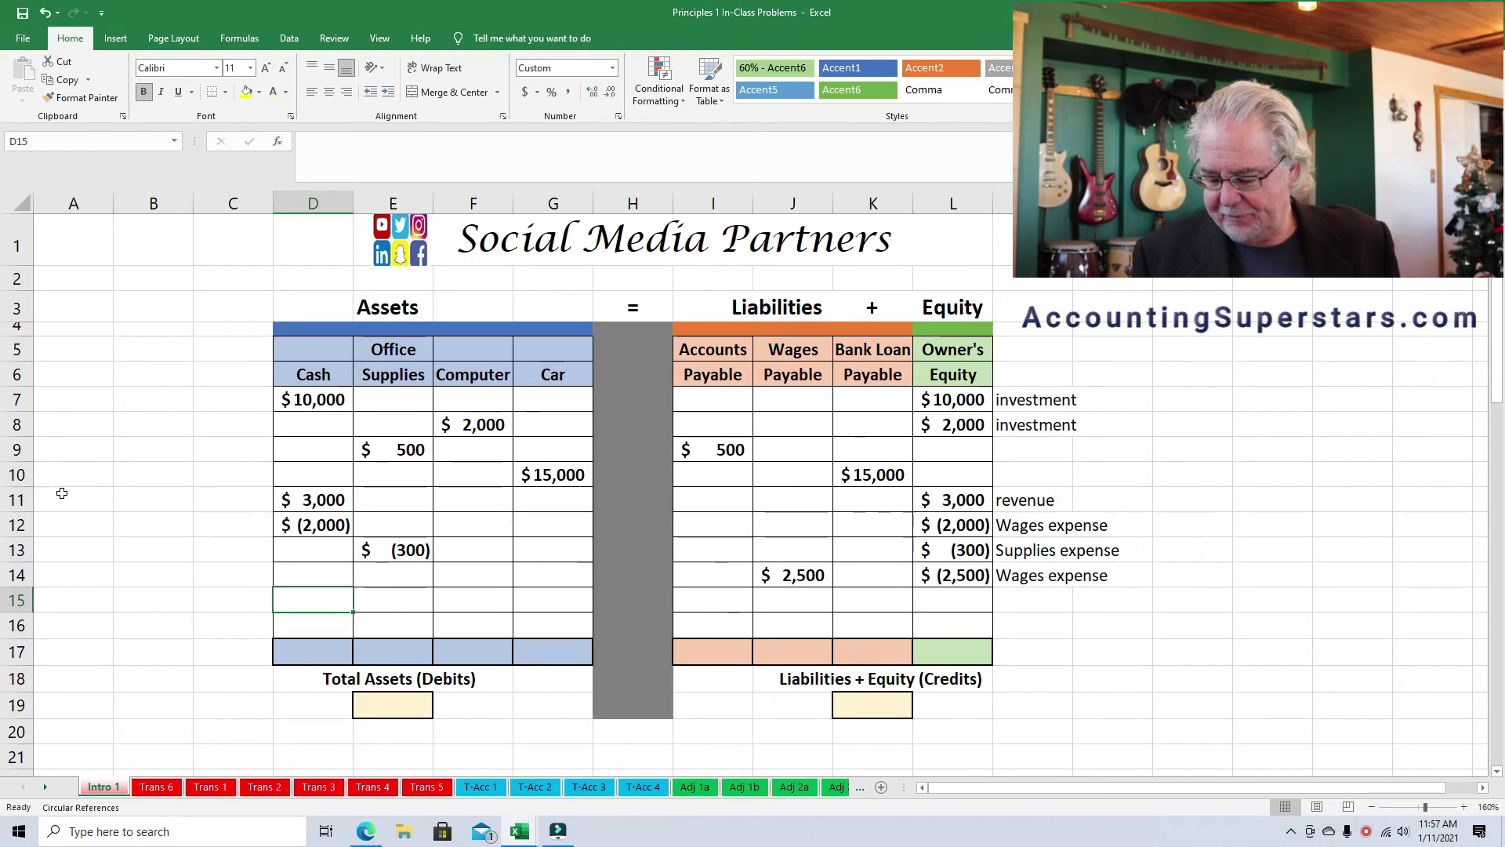
Enter -30 in Cash (D15) and label row 15 'Gas Expense' in M15
{"action": "type", "text": "-3"}
{"action": "type", "text": "0"}
{"action": "key", "text": "Return"}
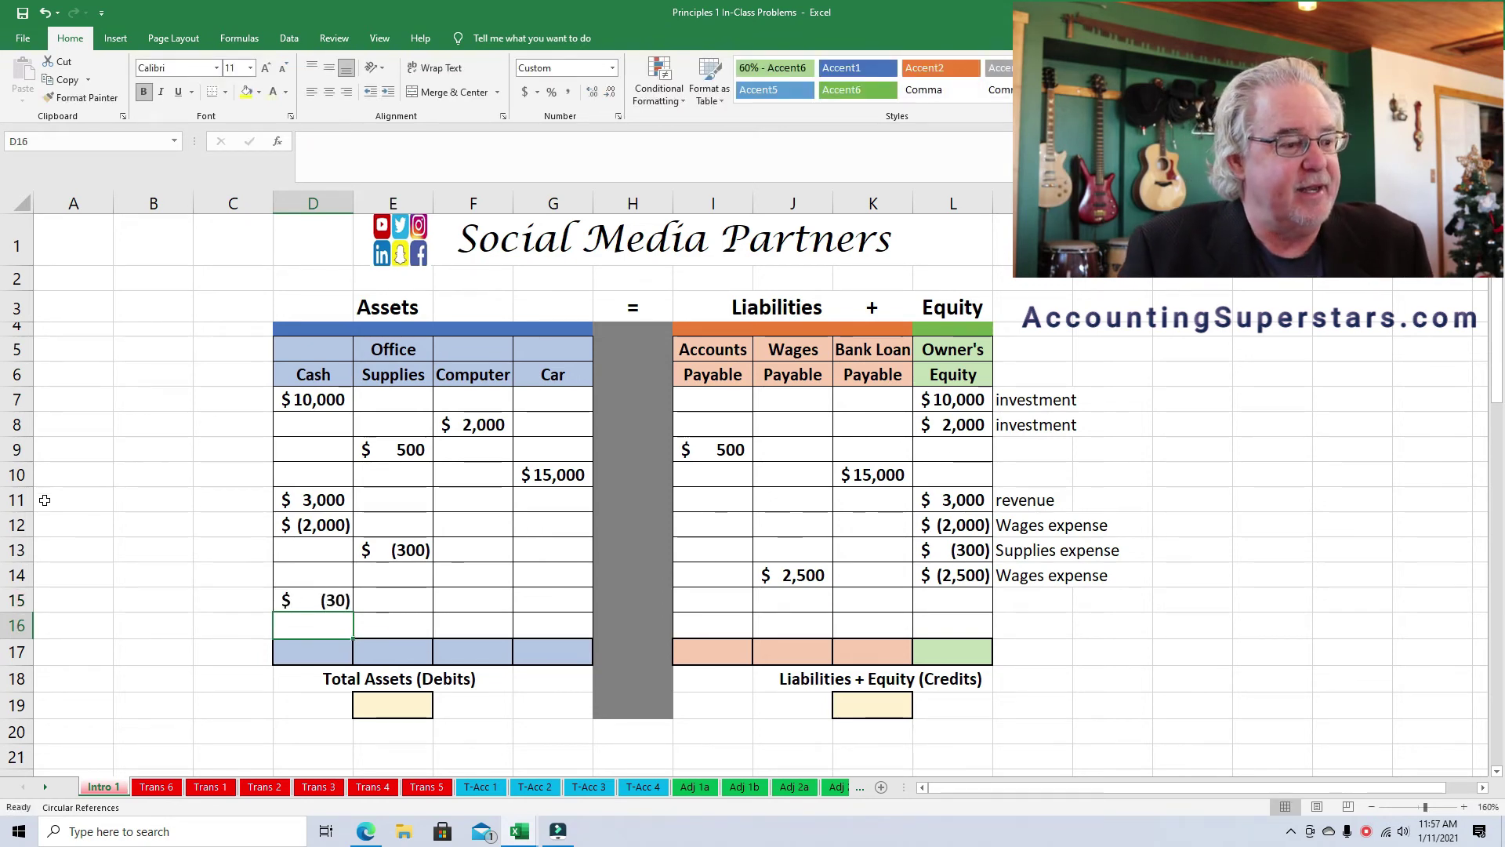
{"action": "left_click", "coordinate": [303, 601]}
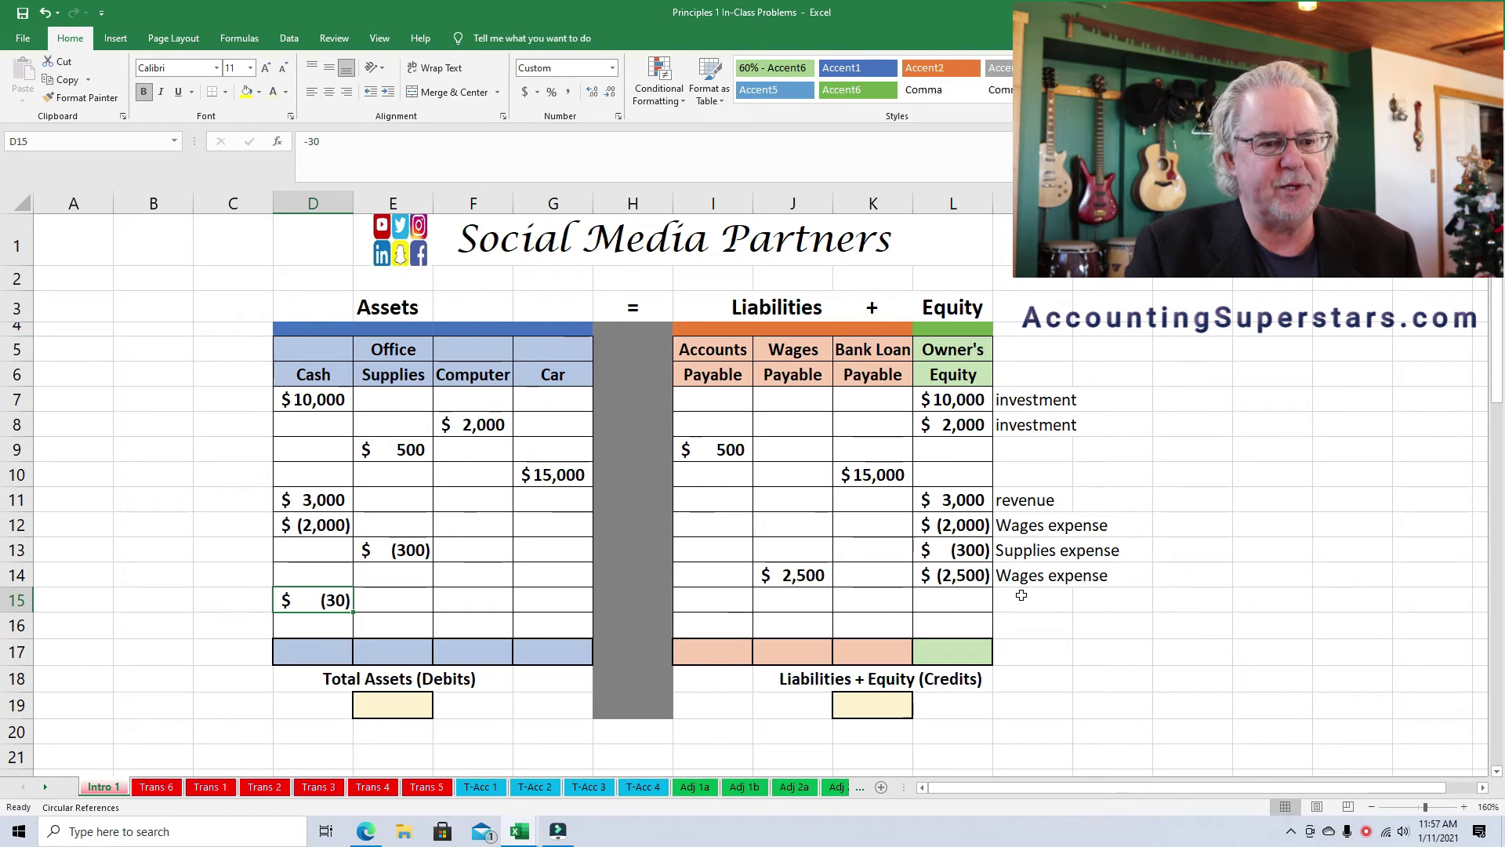
{"action": "left_click", "coordinate": [964, 593]}
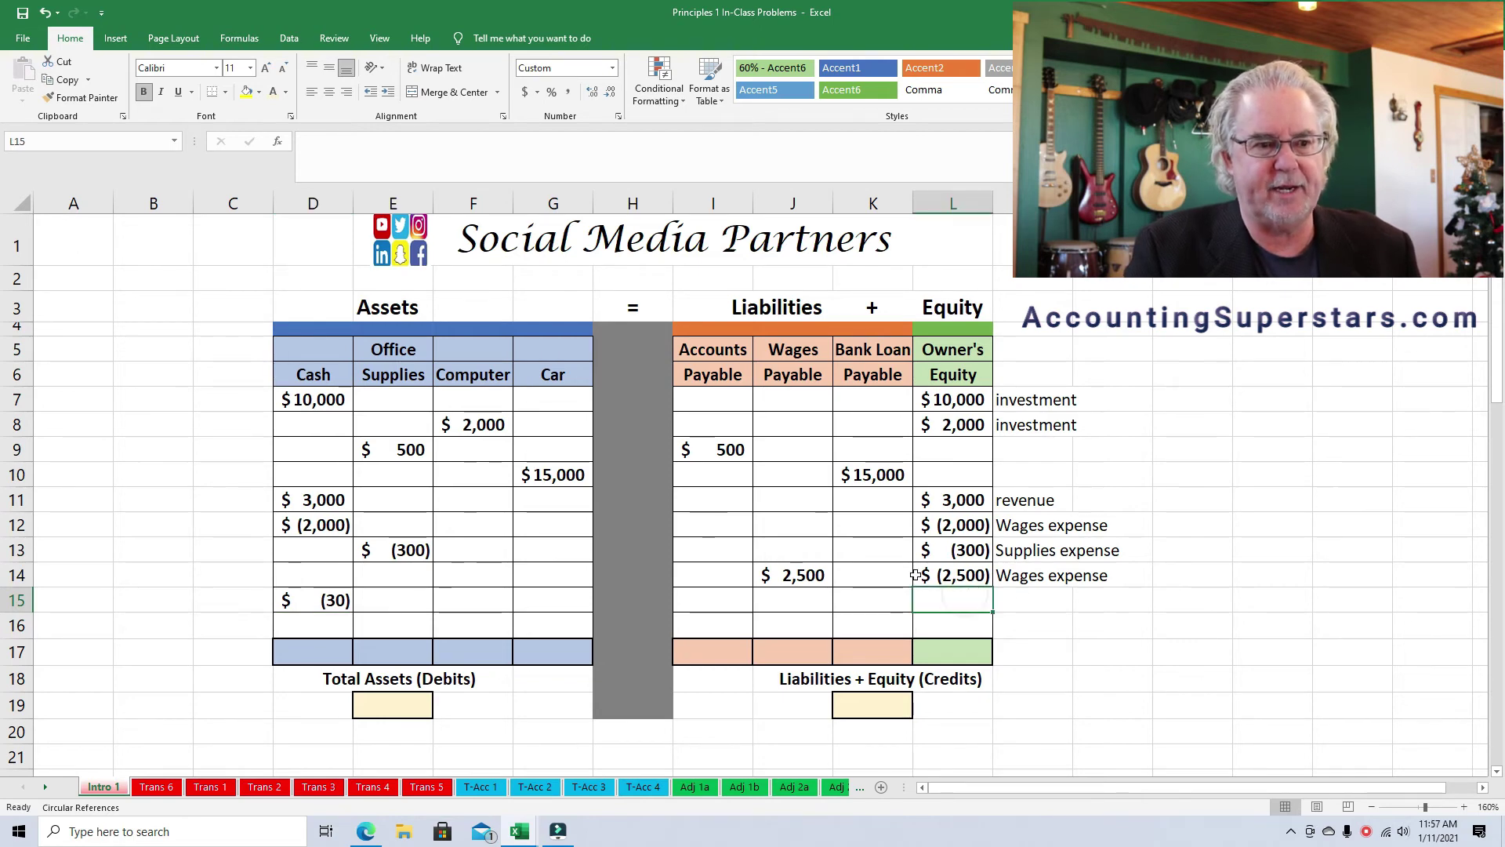
{"action": "left_click", "coordinate": [1019, 596]}
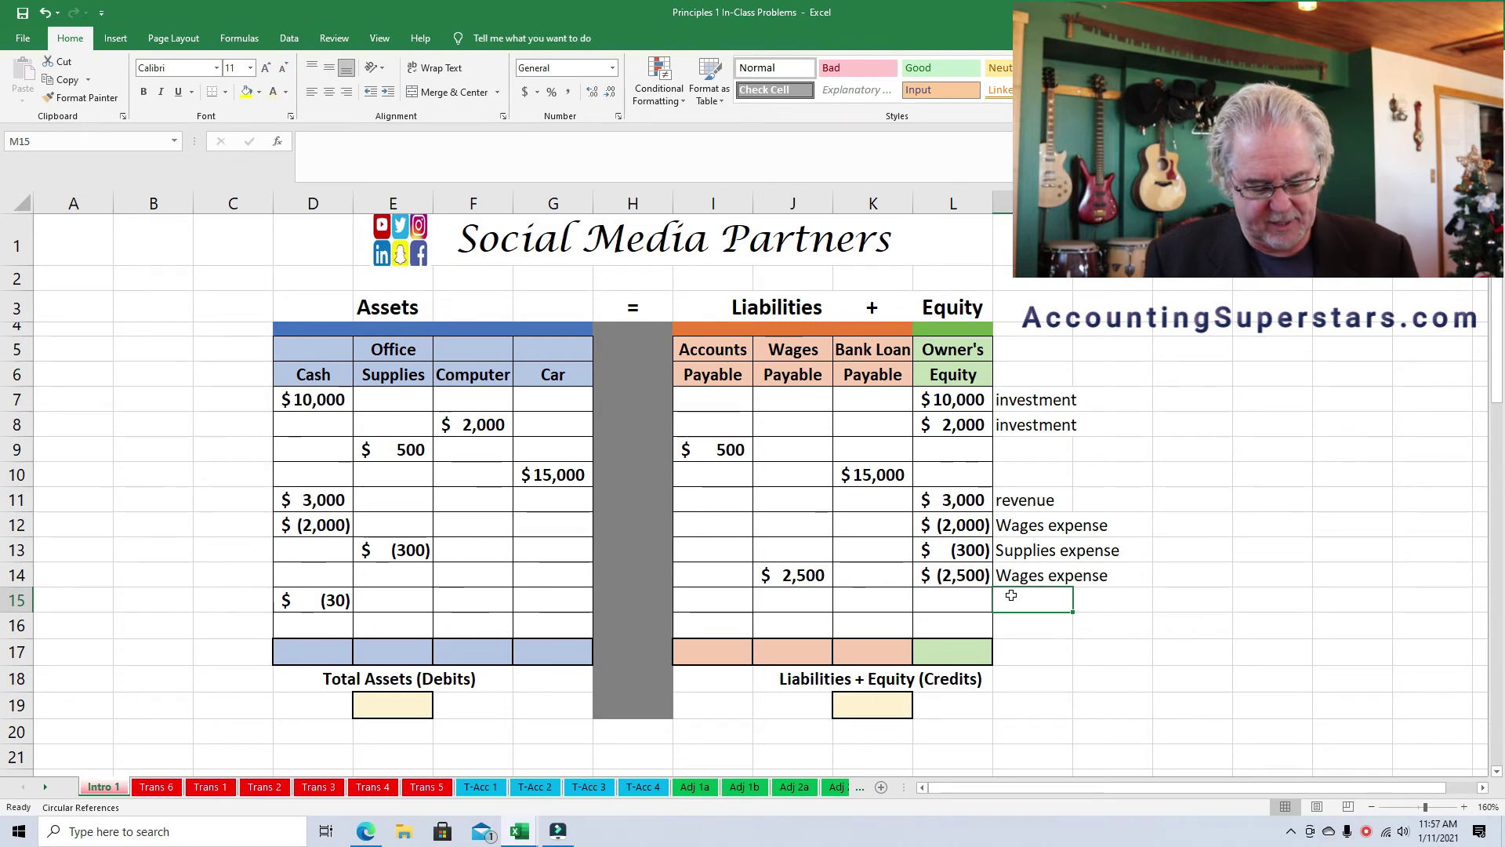
{"action": "type", "text": "Gas Expense"}
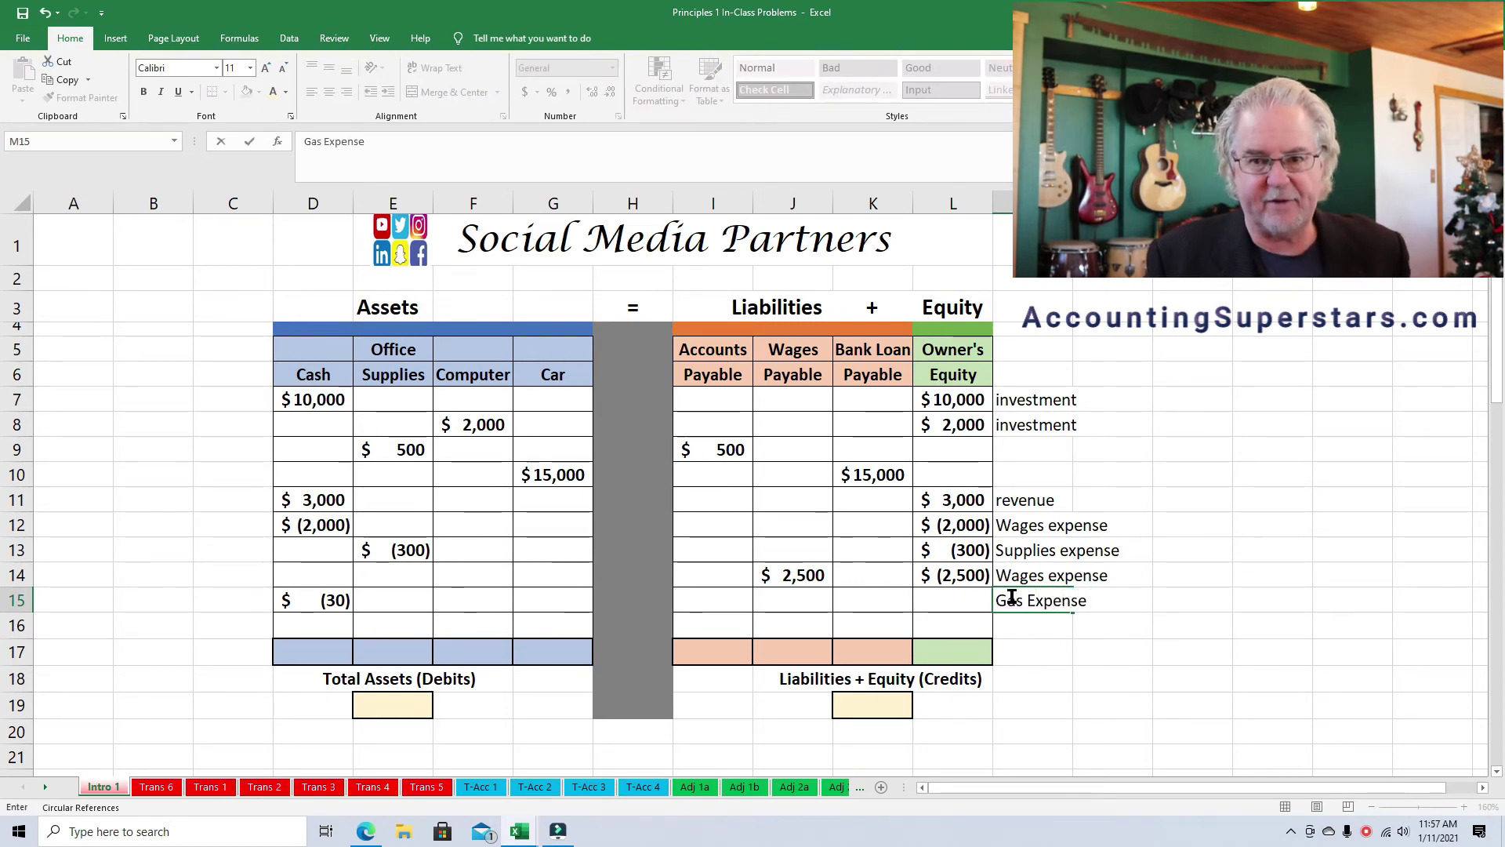
{"action": "key", "text": "Return"}
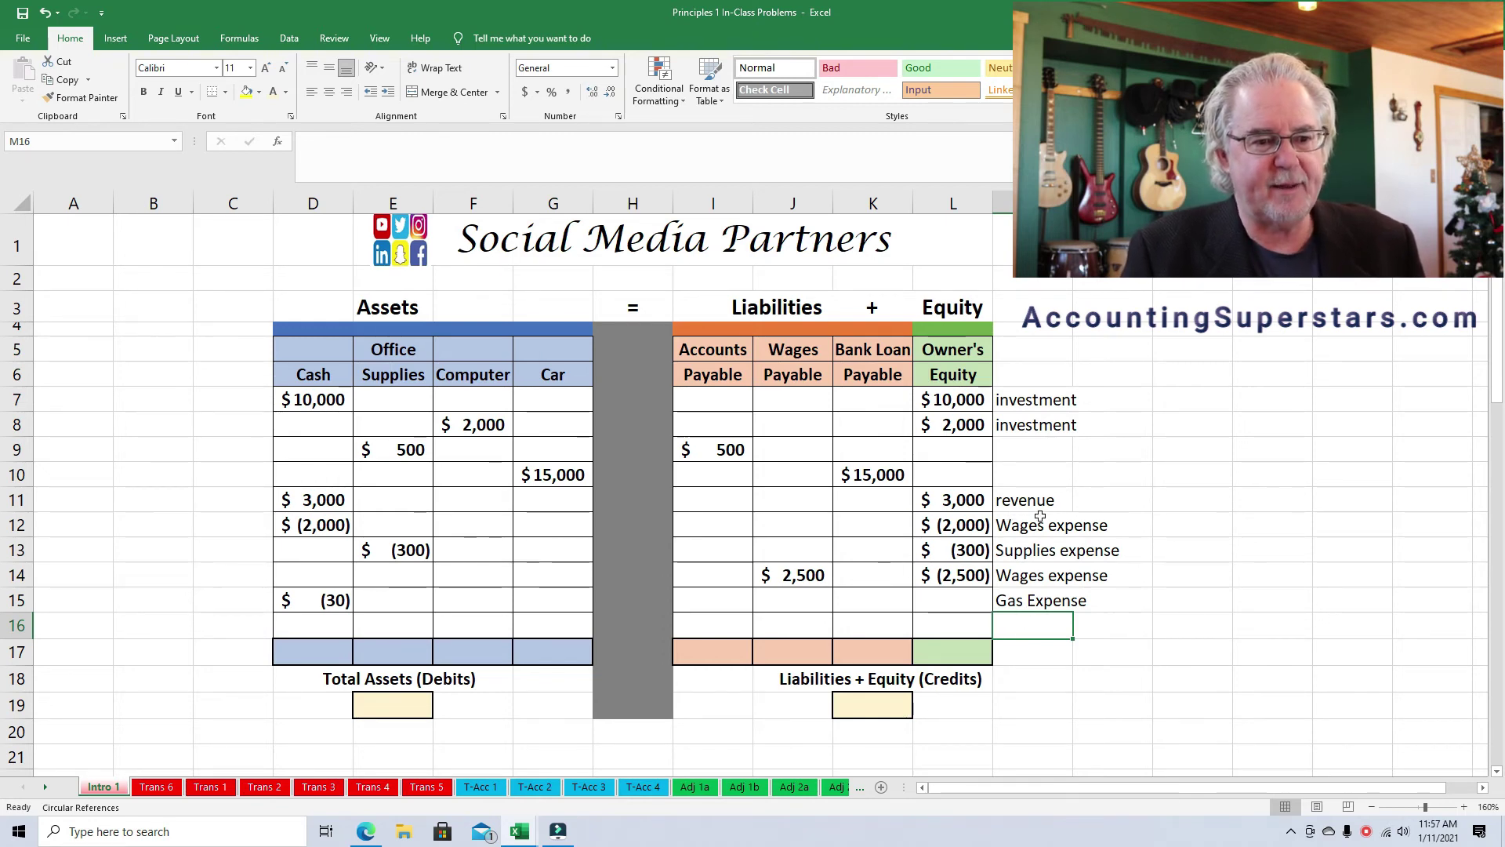
Enter -30 in Owner's Equity (L15) after reviewing the expense entries above
{"action": "left_click", "coordinate": [956, 525]}
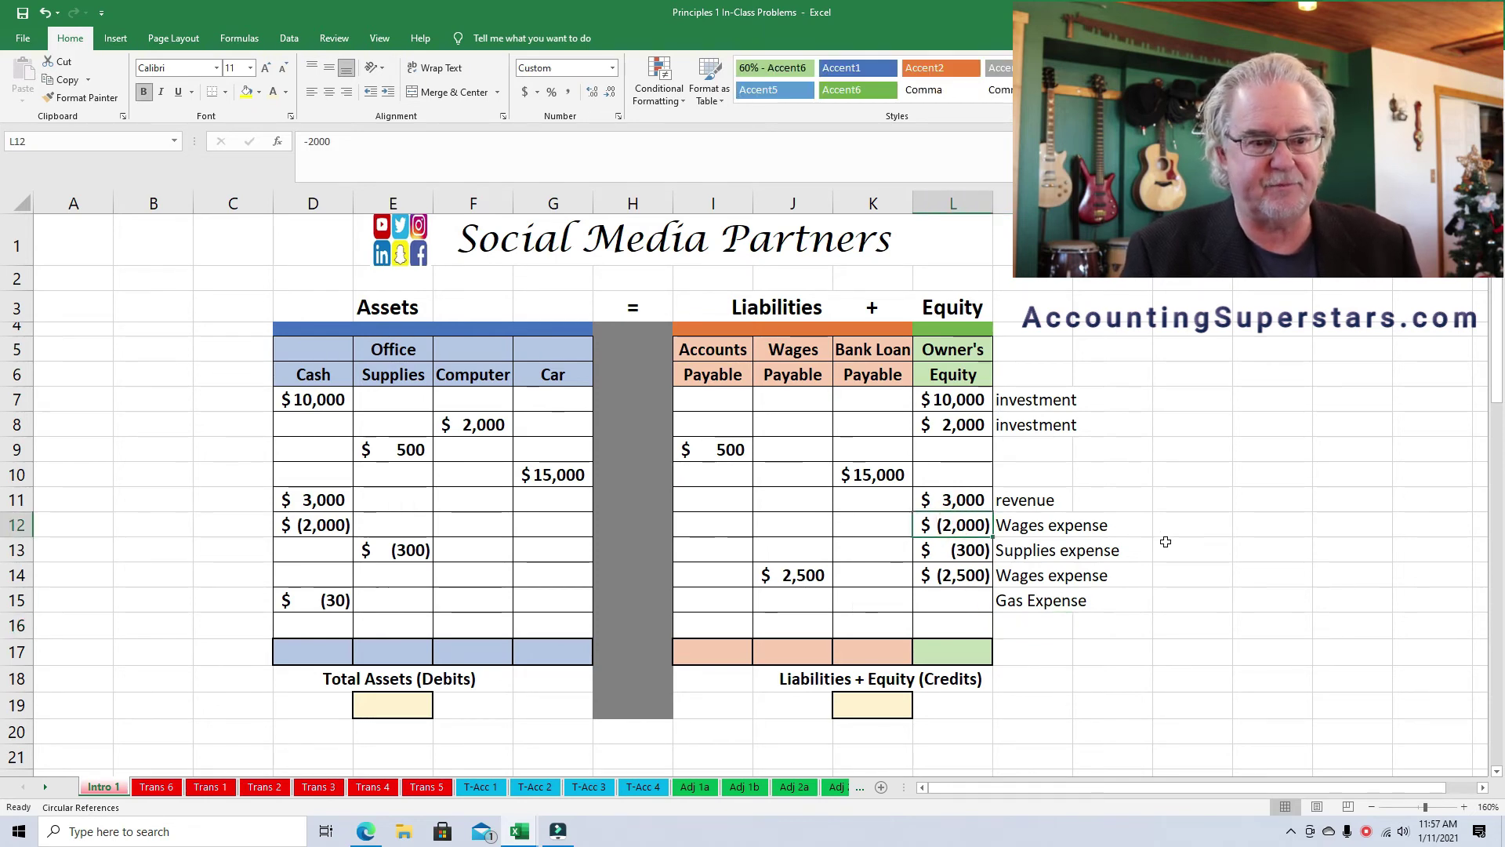
{"action": "left_click", "coordinate": [963, 548]}
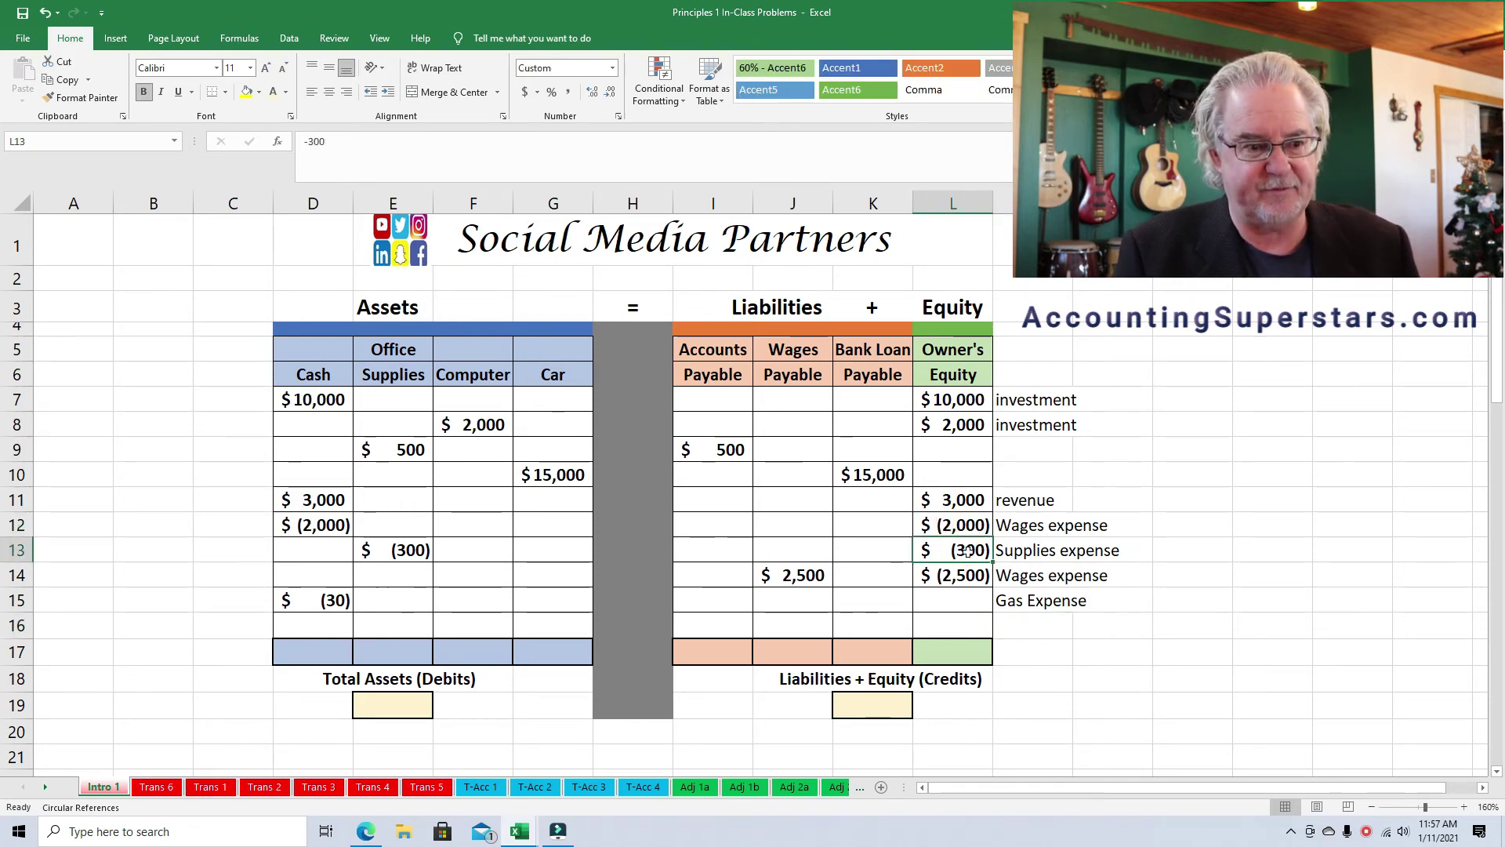
{"action": "left_click", "coordinate": [973, 585]}
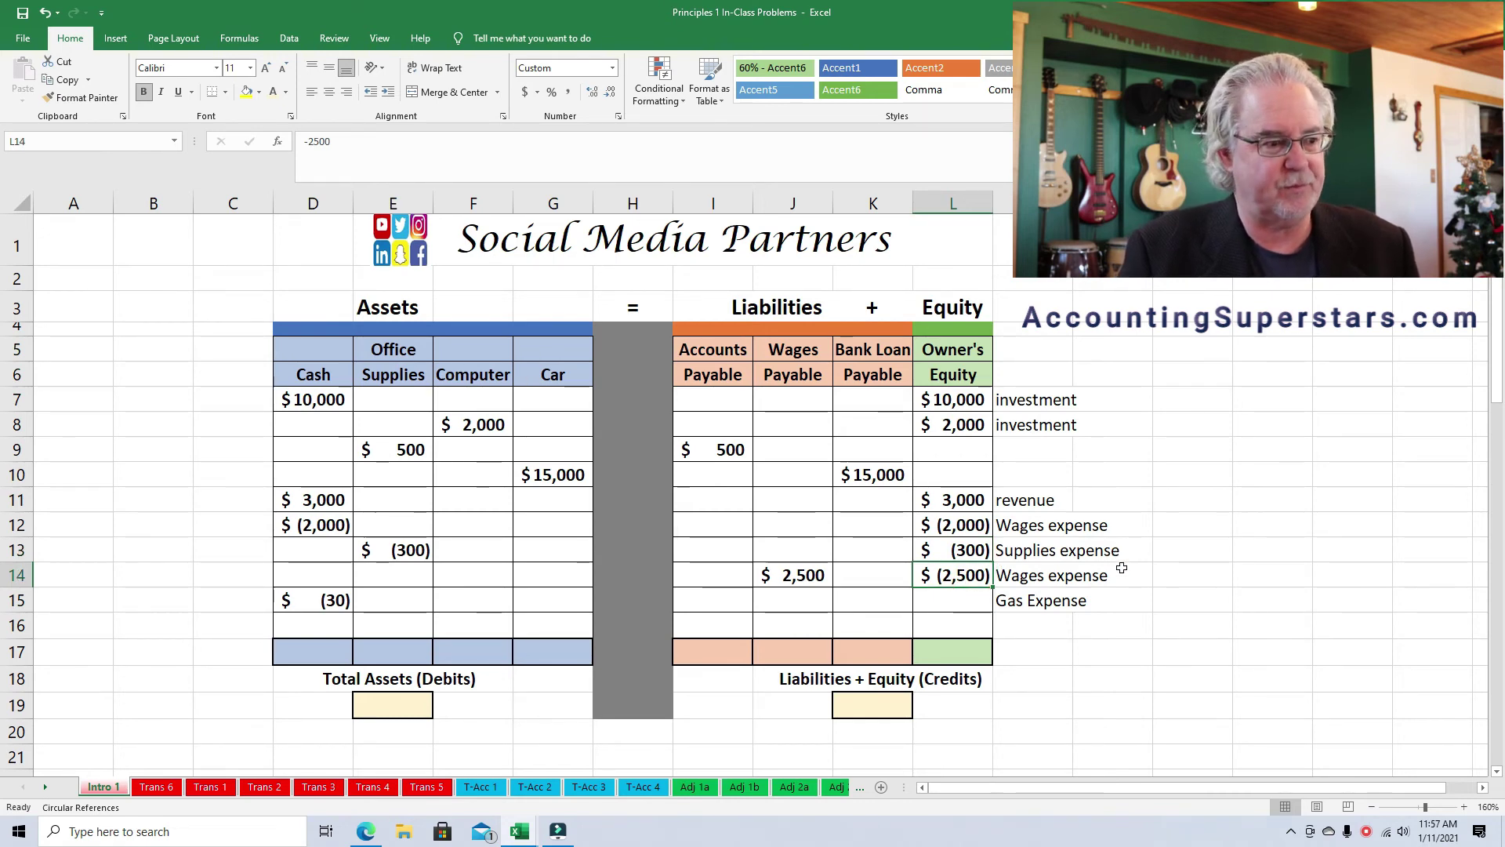
{"action": "left_click", "coordinate": [948, 601]}
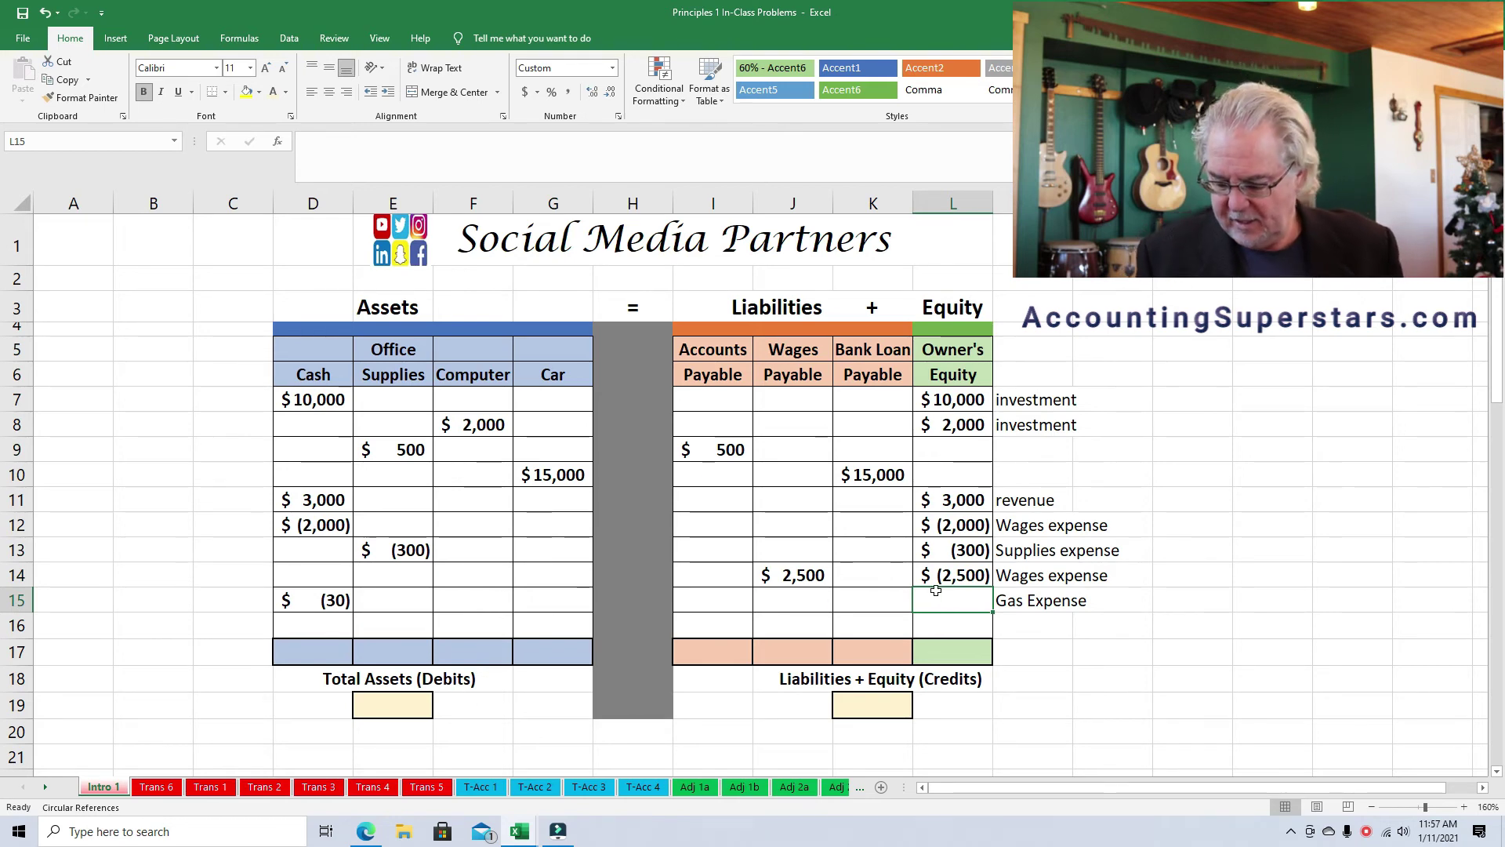
{"action": "type", "text": "-30"}
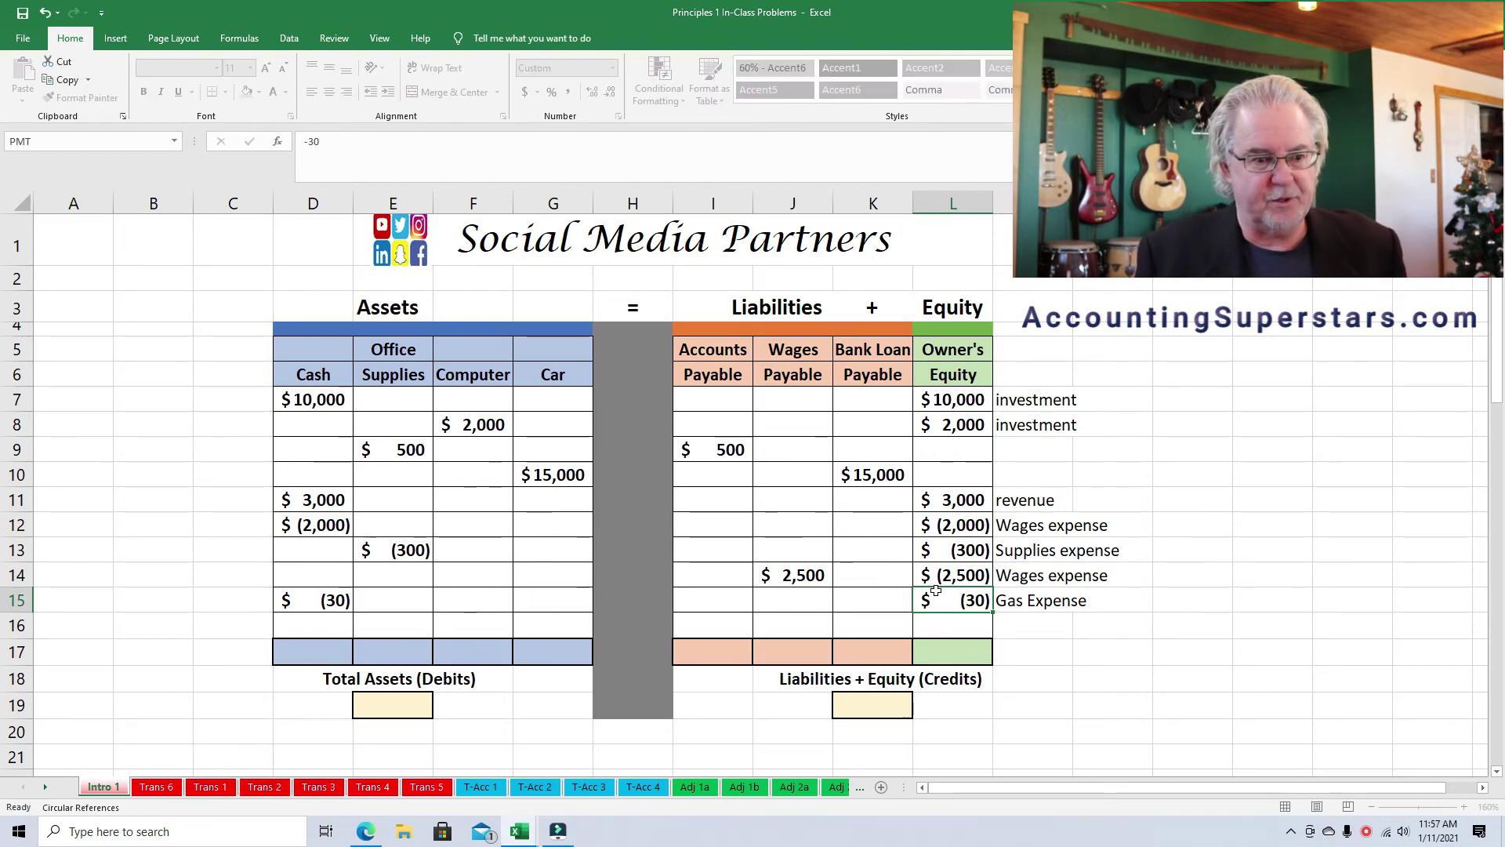
{"action": "key", "text": "Return"}
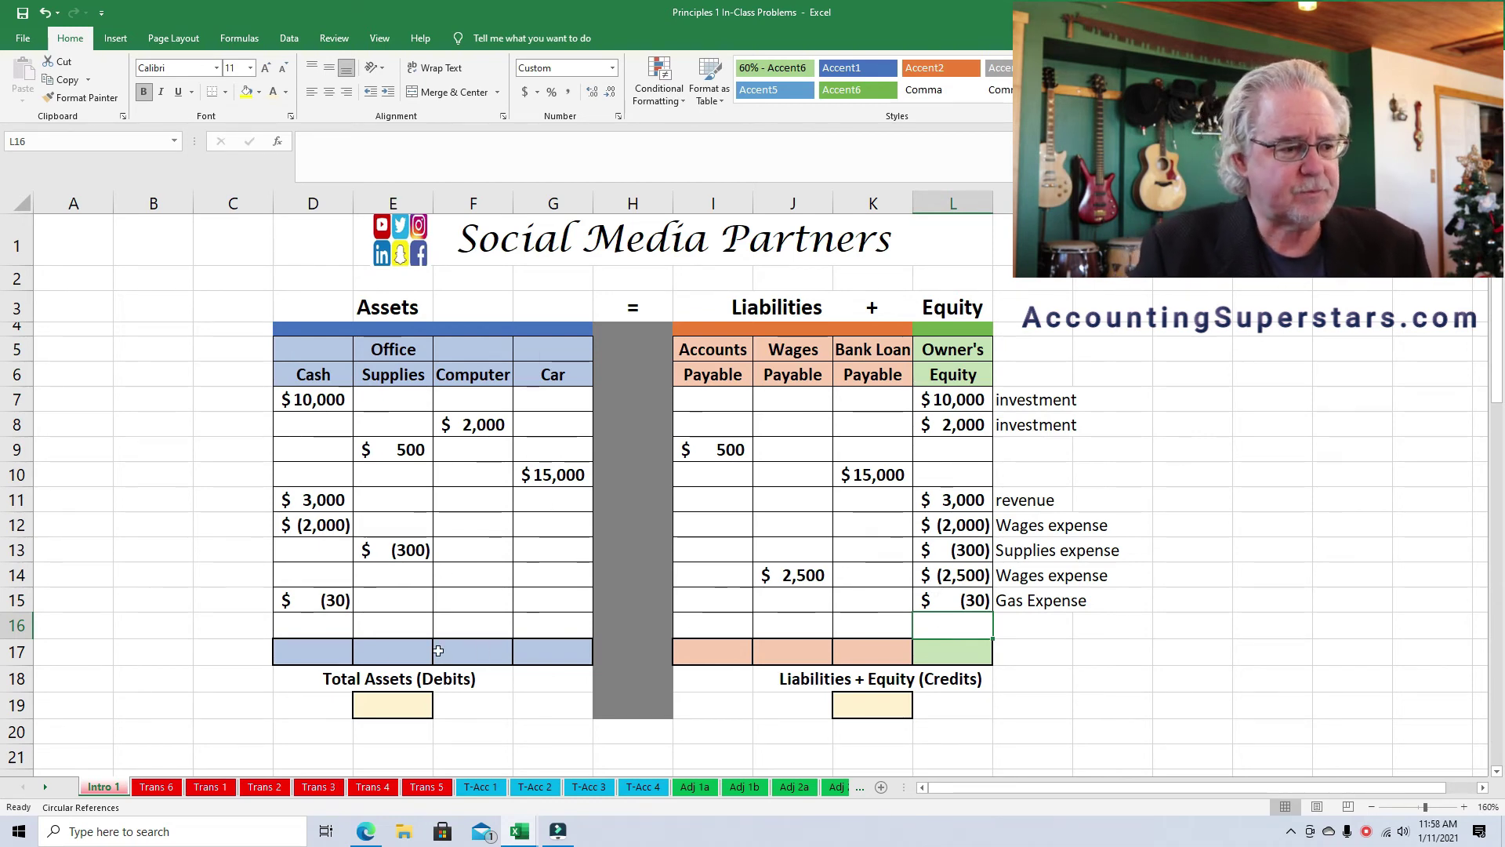
{"action": "left_click", "coordinate": [301, 596]}
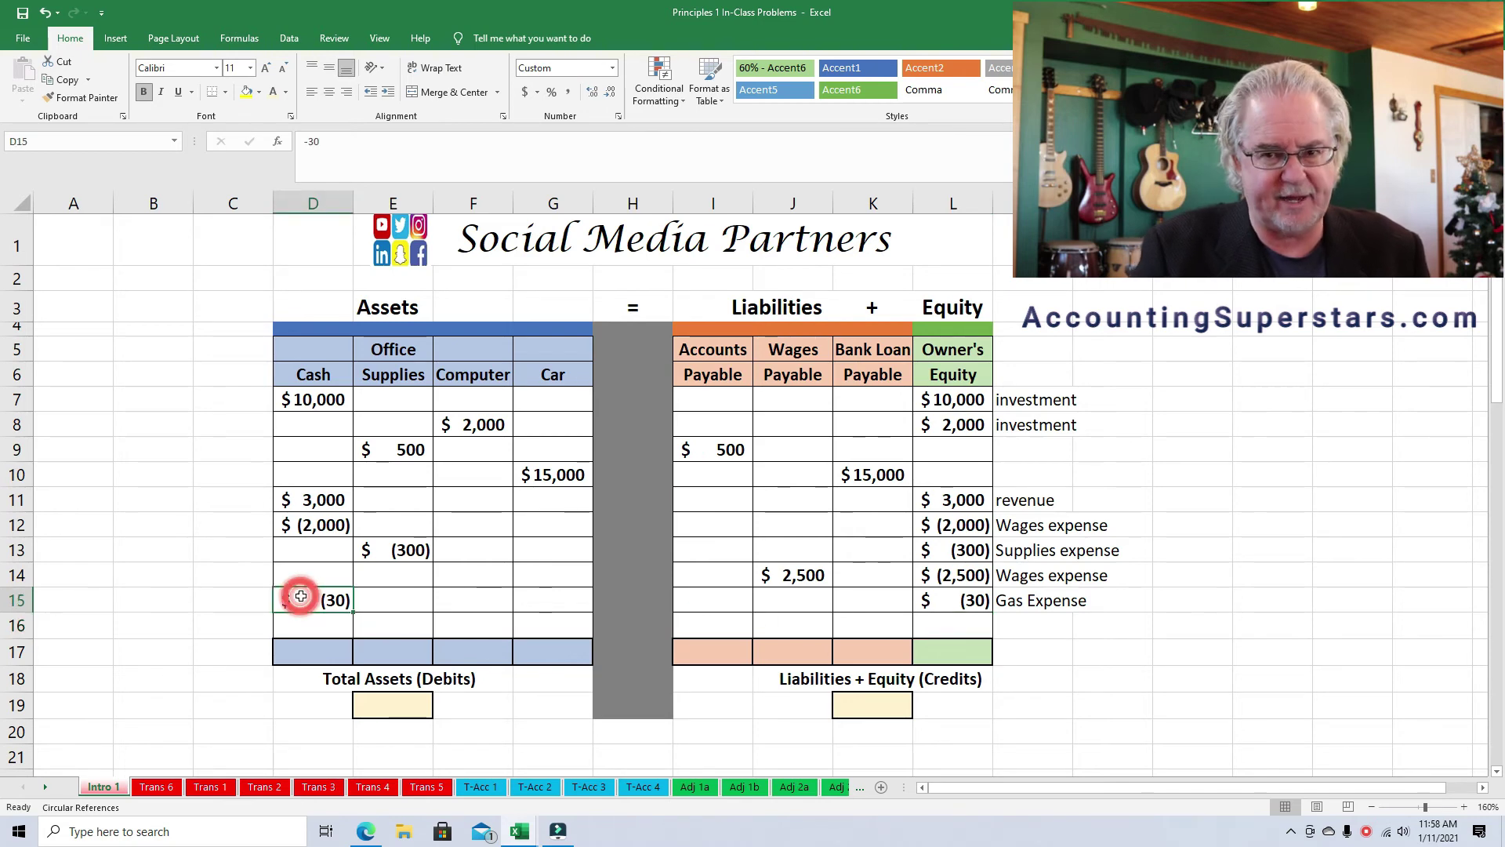
{"action": "left_click", "coordinate": [967, 596]}
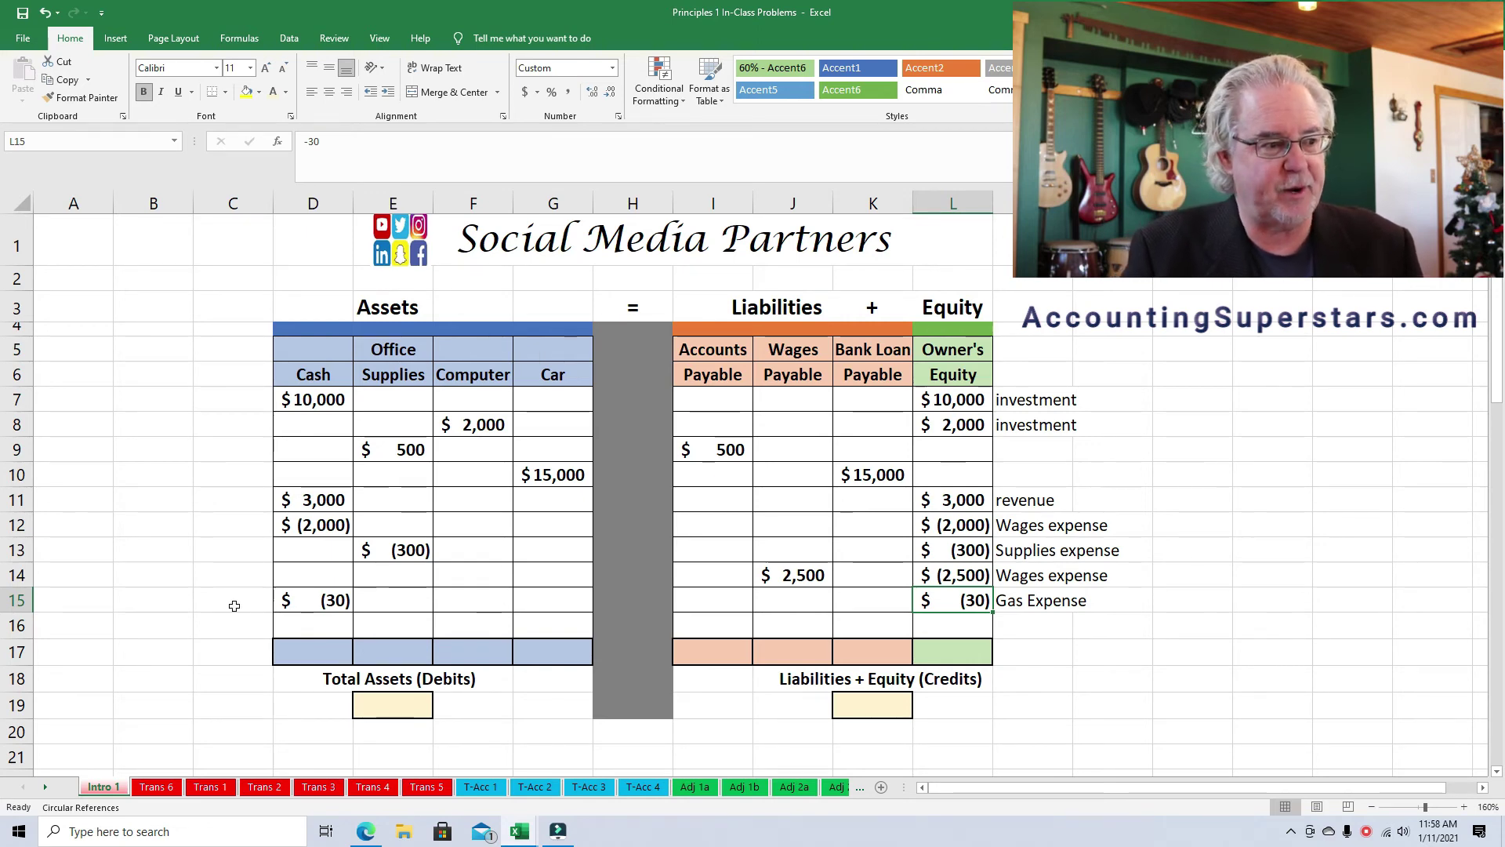
{"action": "left_click", "coordinate": [320, 396]}
{"action": "left_click", "coordinate": [933, 400]}
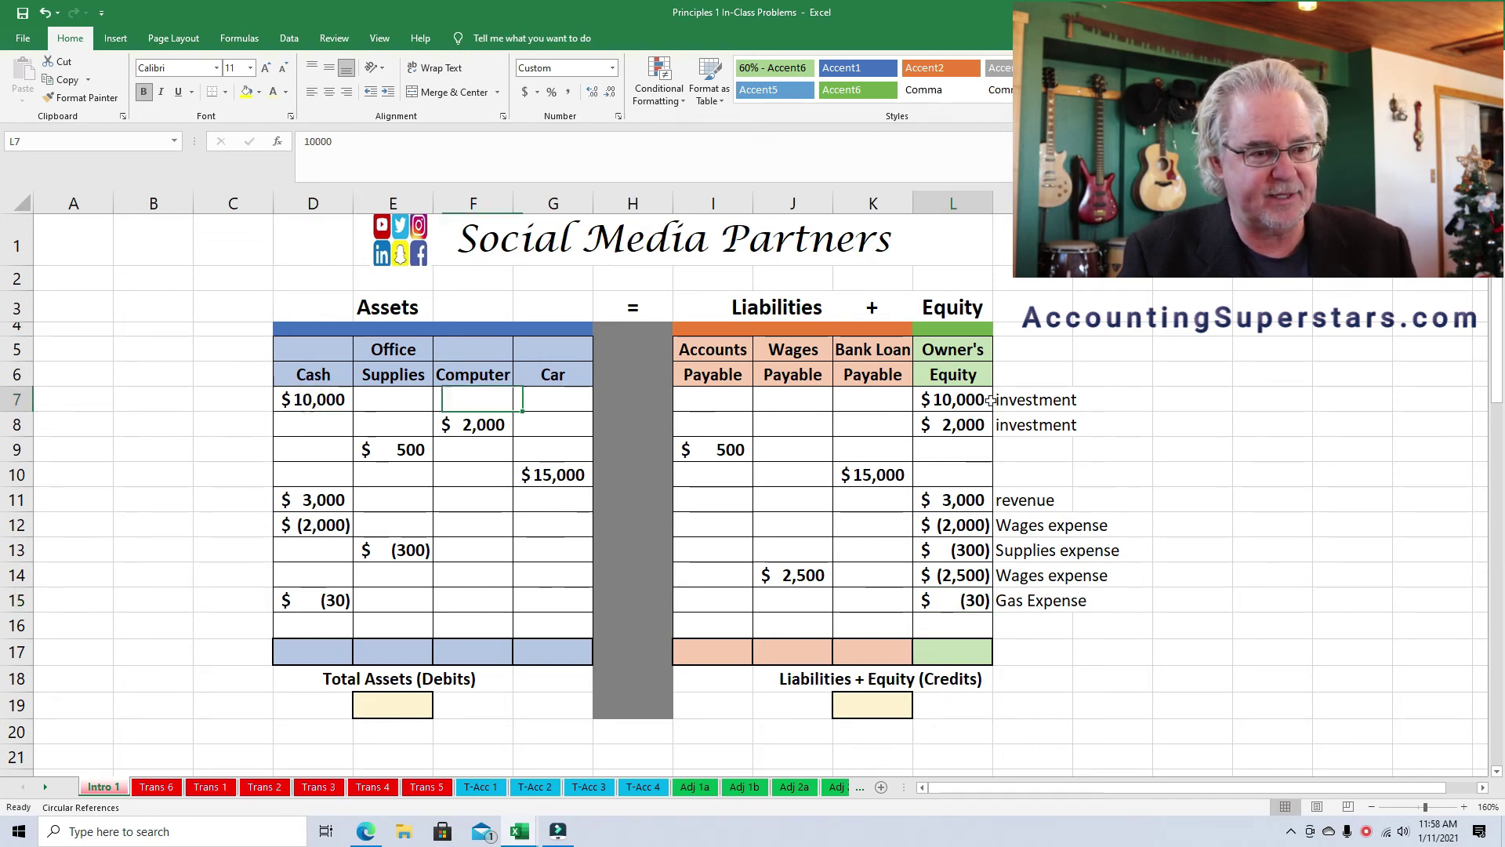
{"action": "left_click", "coordinate": [465, 430]}
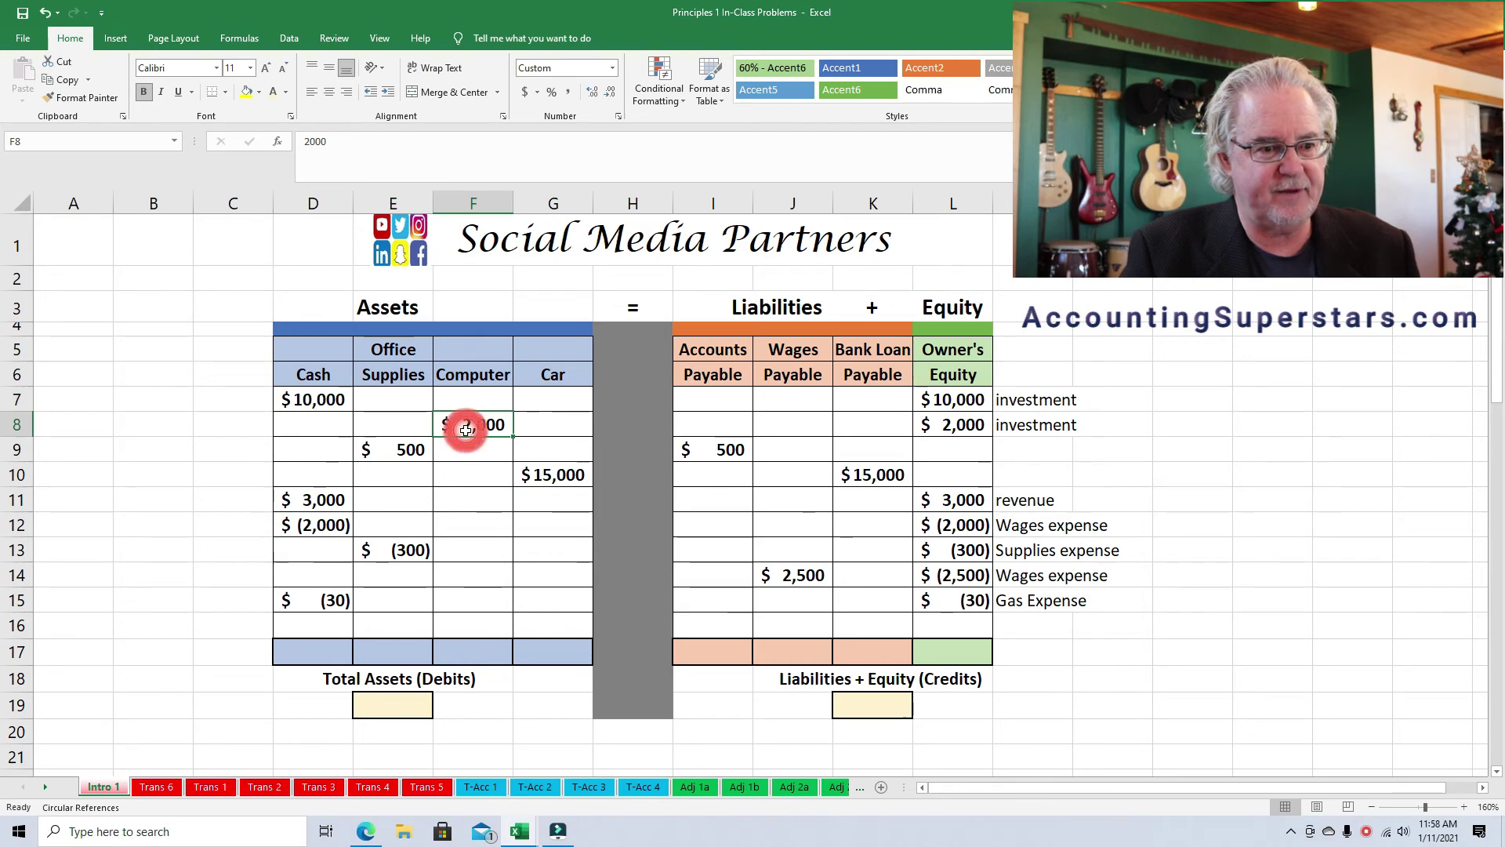
{"action": "left_click", "coordinate": [953, 440]}
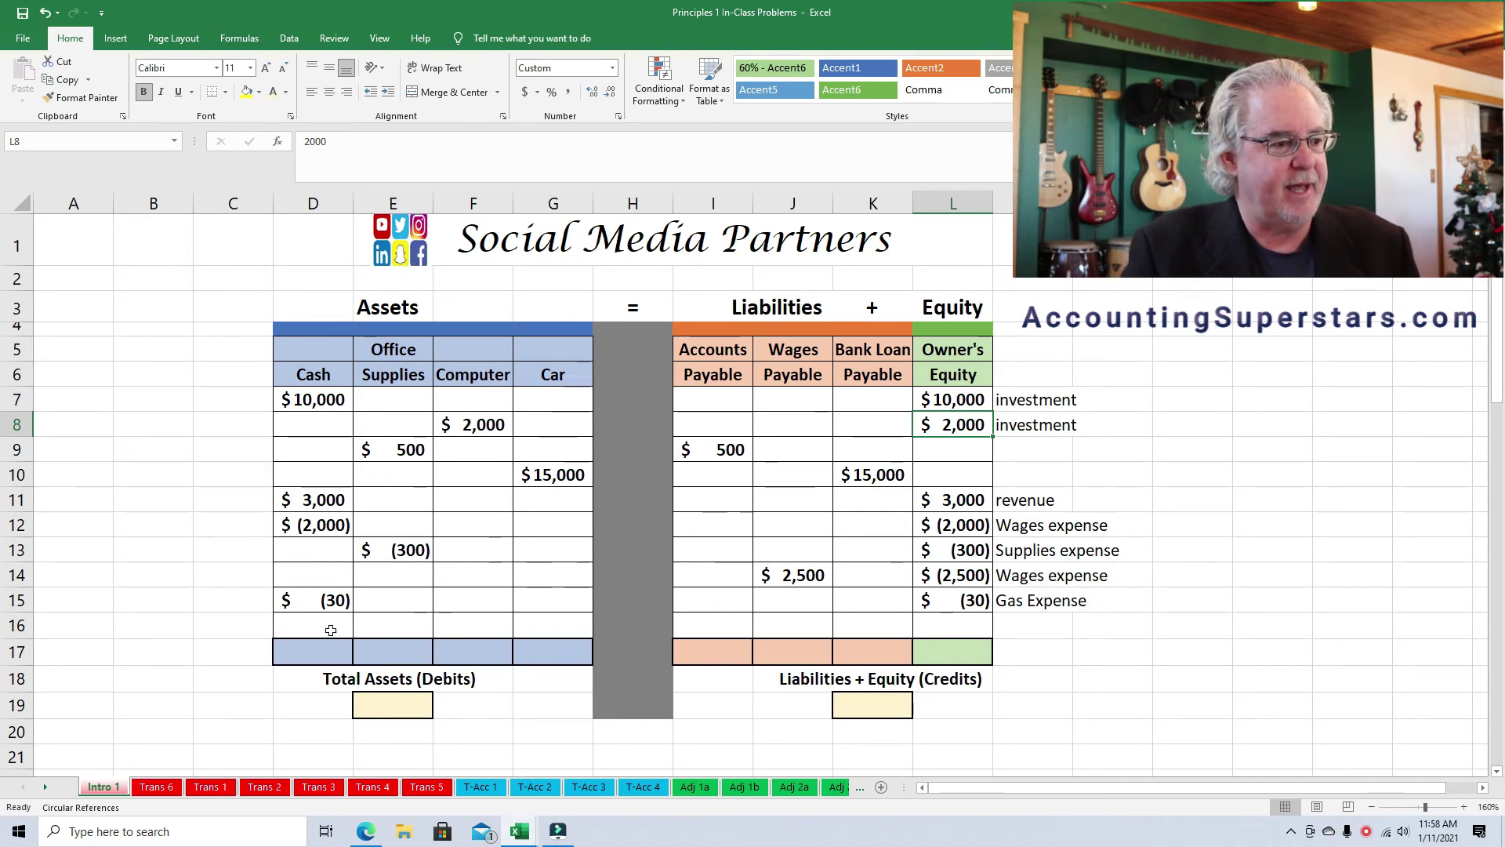
Make the Cash, Office Supplies and Computer totals ($10,970, $200, $2,000) show in black
{"action": "left_click", "coordinate": [302, 648]}
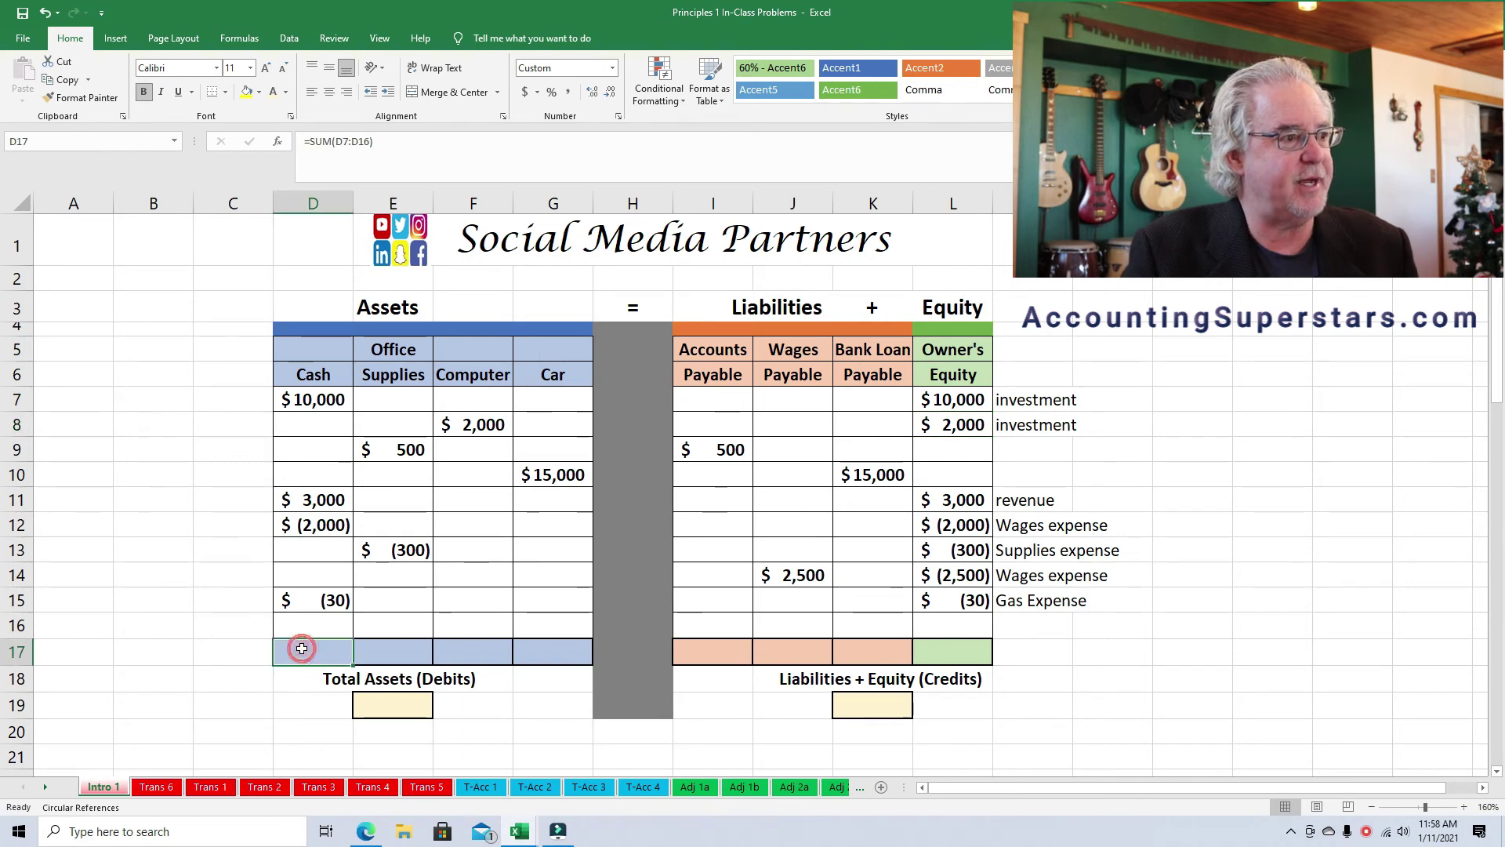
{"action": "left_click", "coordinate": [286, 93]}
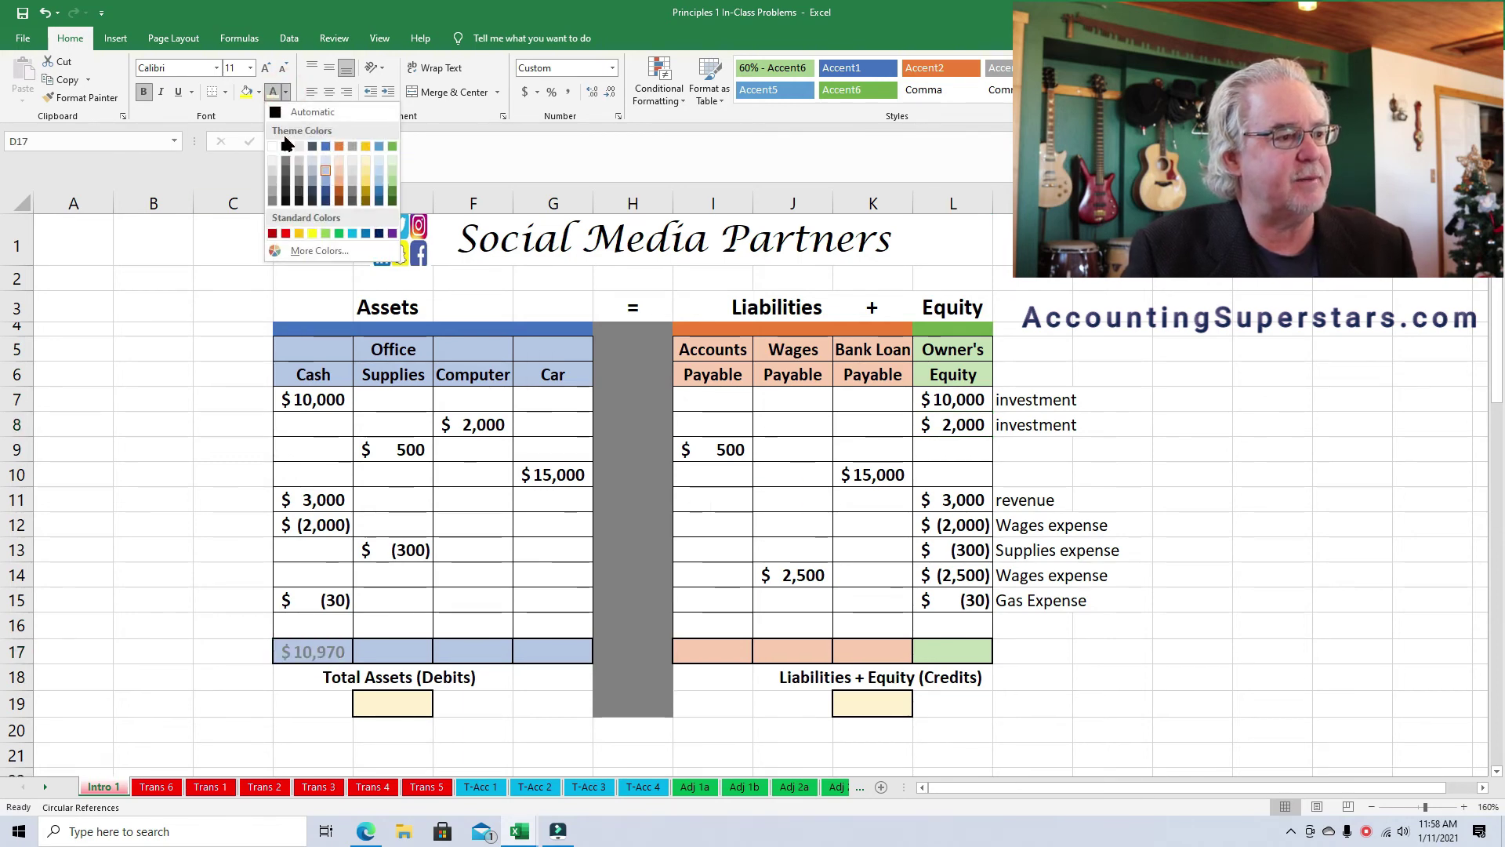
{"action": "left_click", "coordinate": [286, 148]}
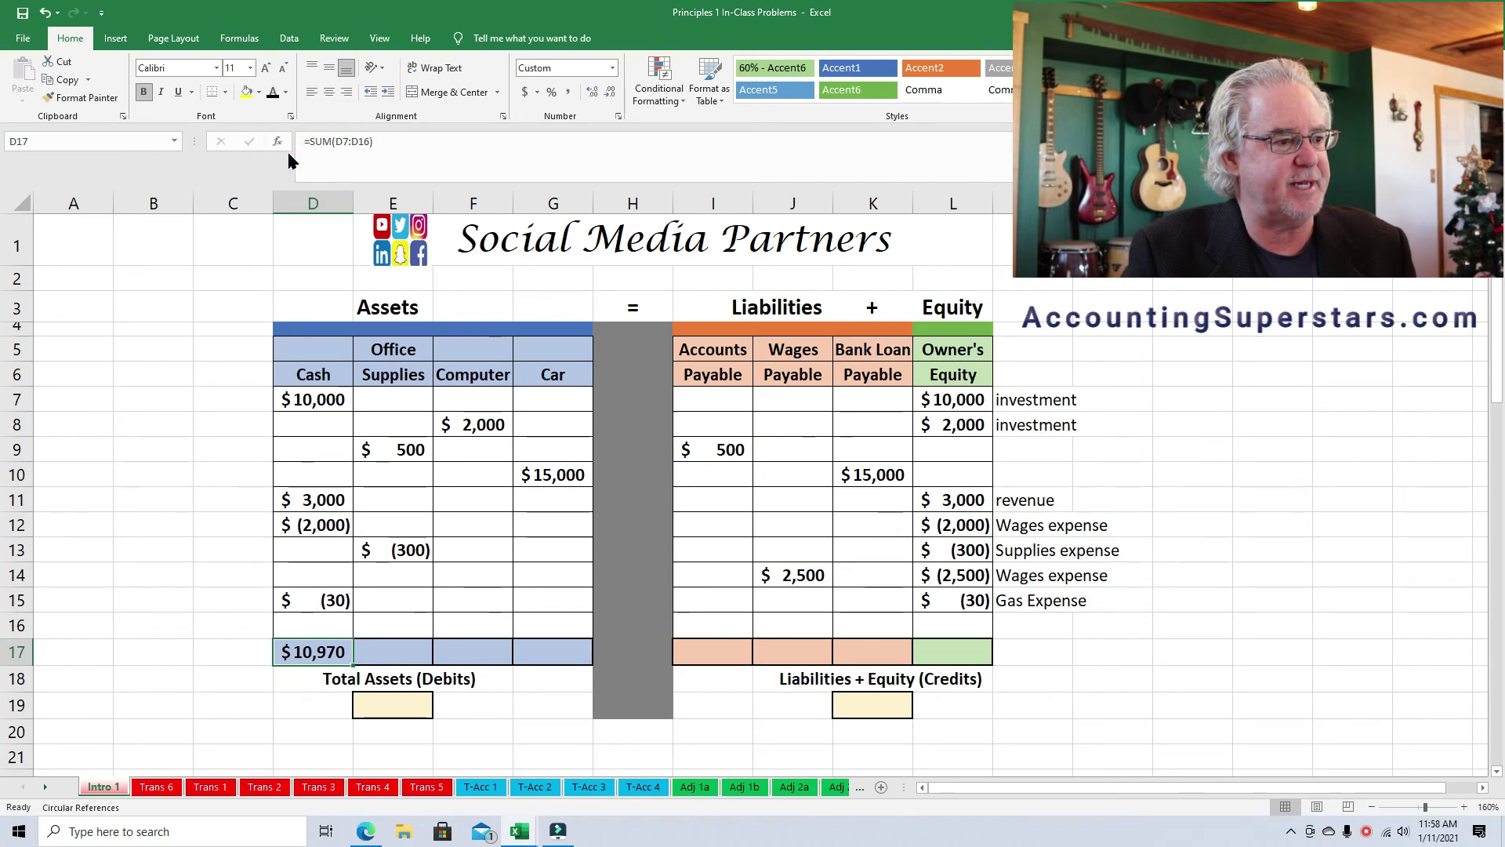
{"action": "left_click", "coordinate": [280, 651]}
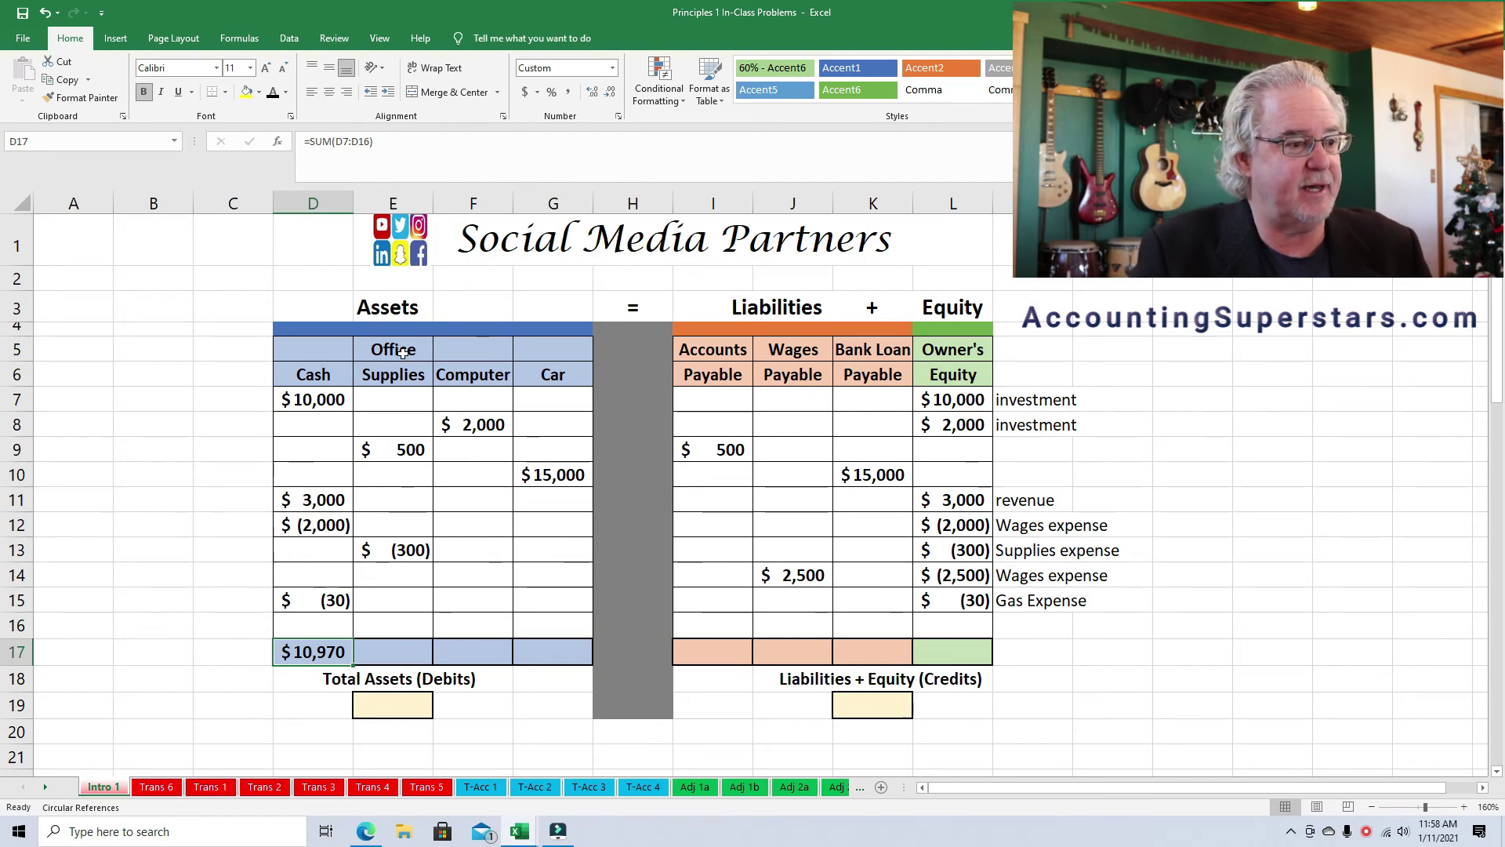
{"action": "left_click", "coordinate": [388, 644]}
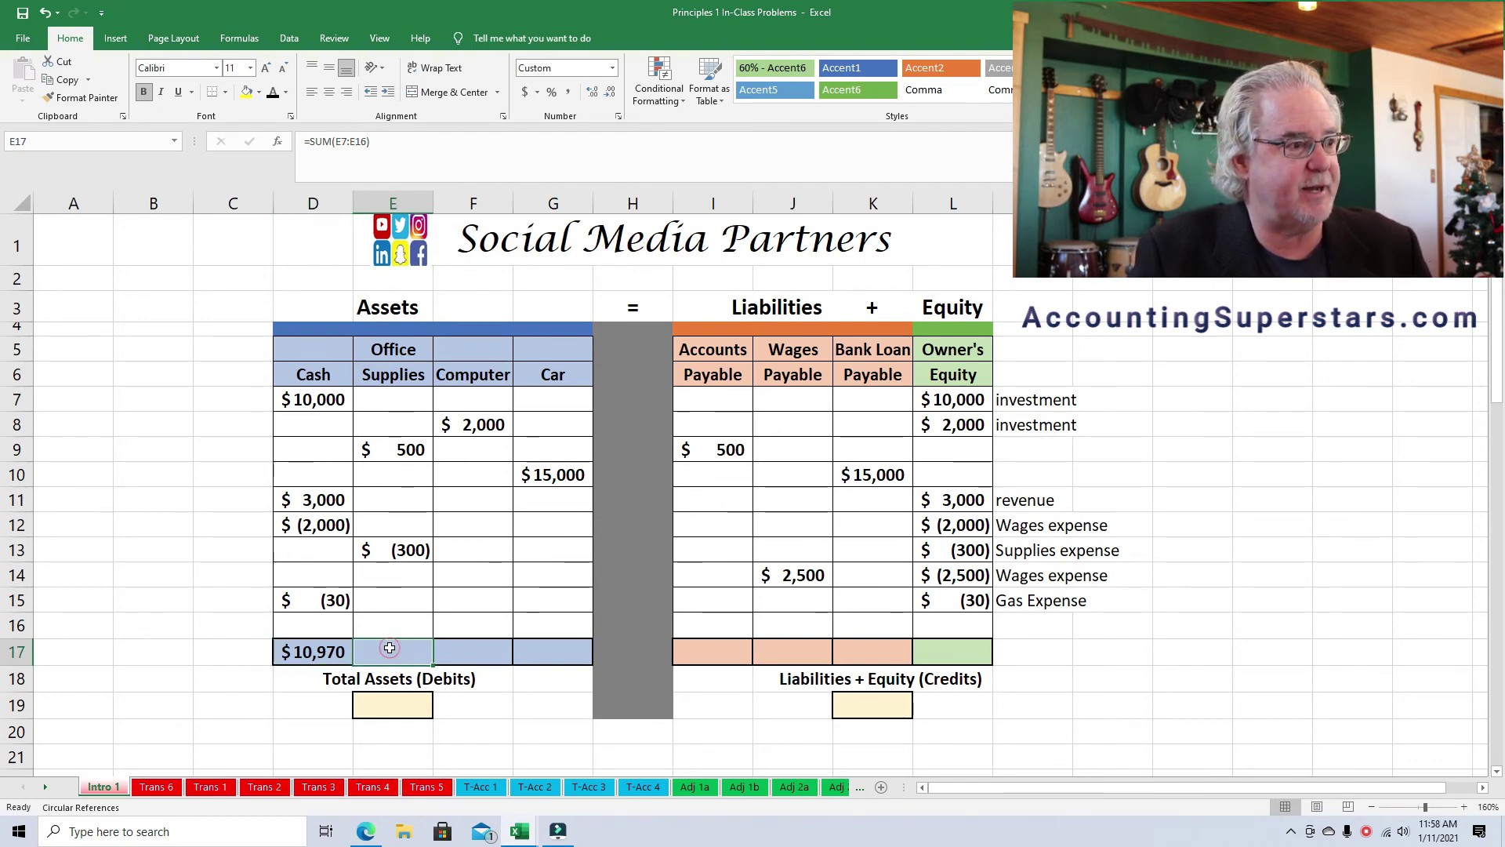
{"action": "left_click", "coordinate": [274, 94]}
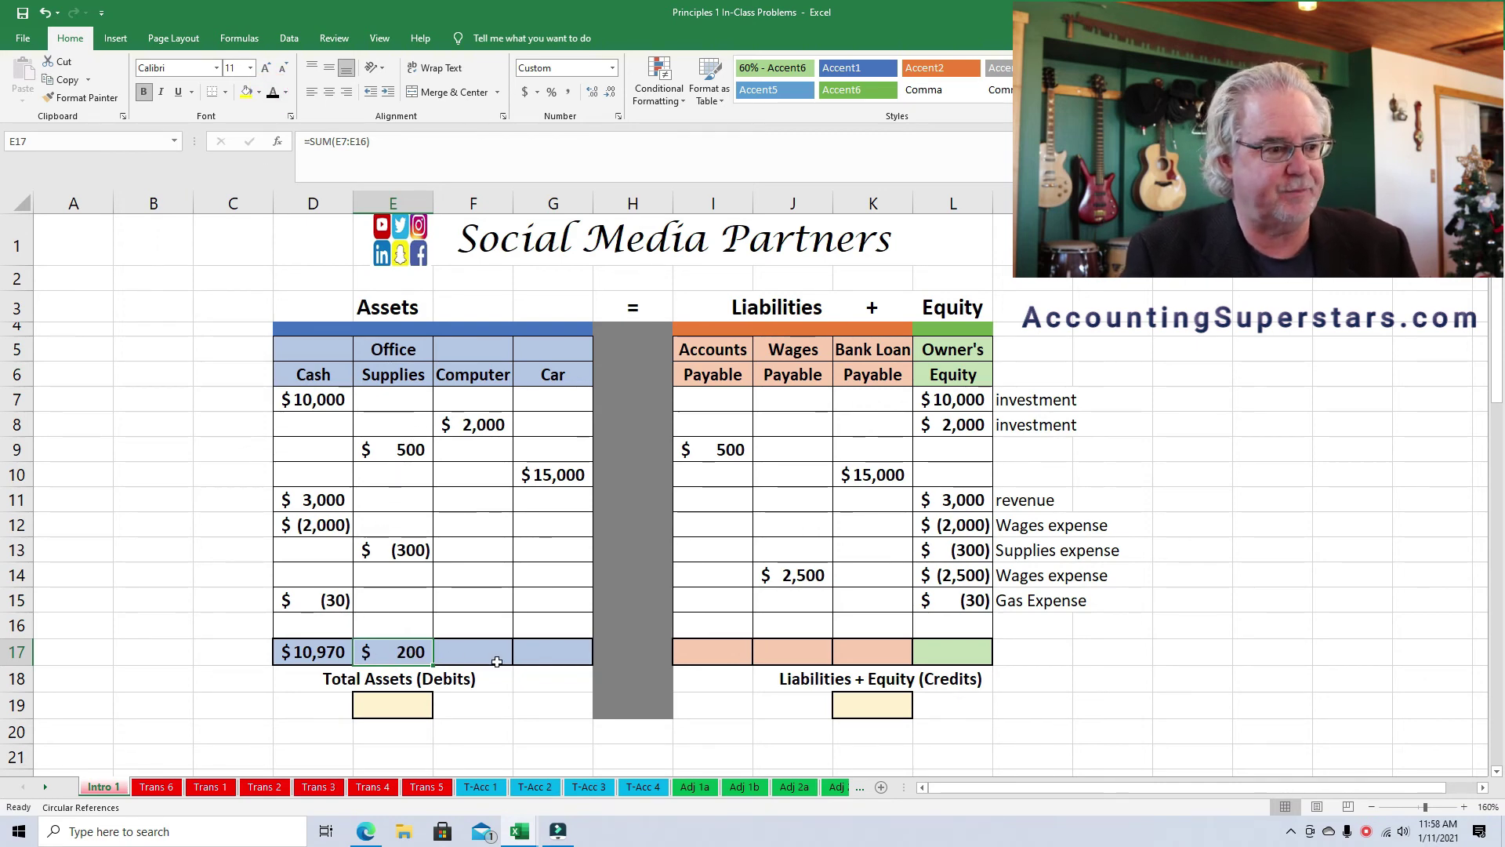
{"action": "left_click", "coordinate": [473, 654]}
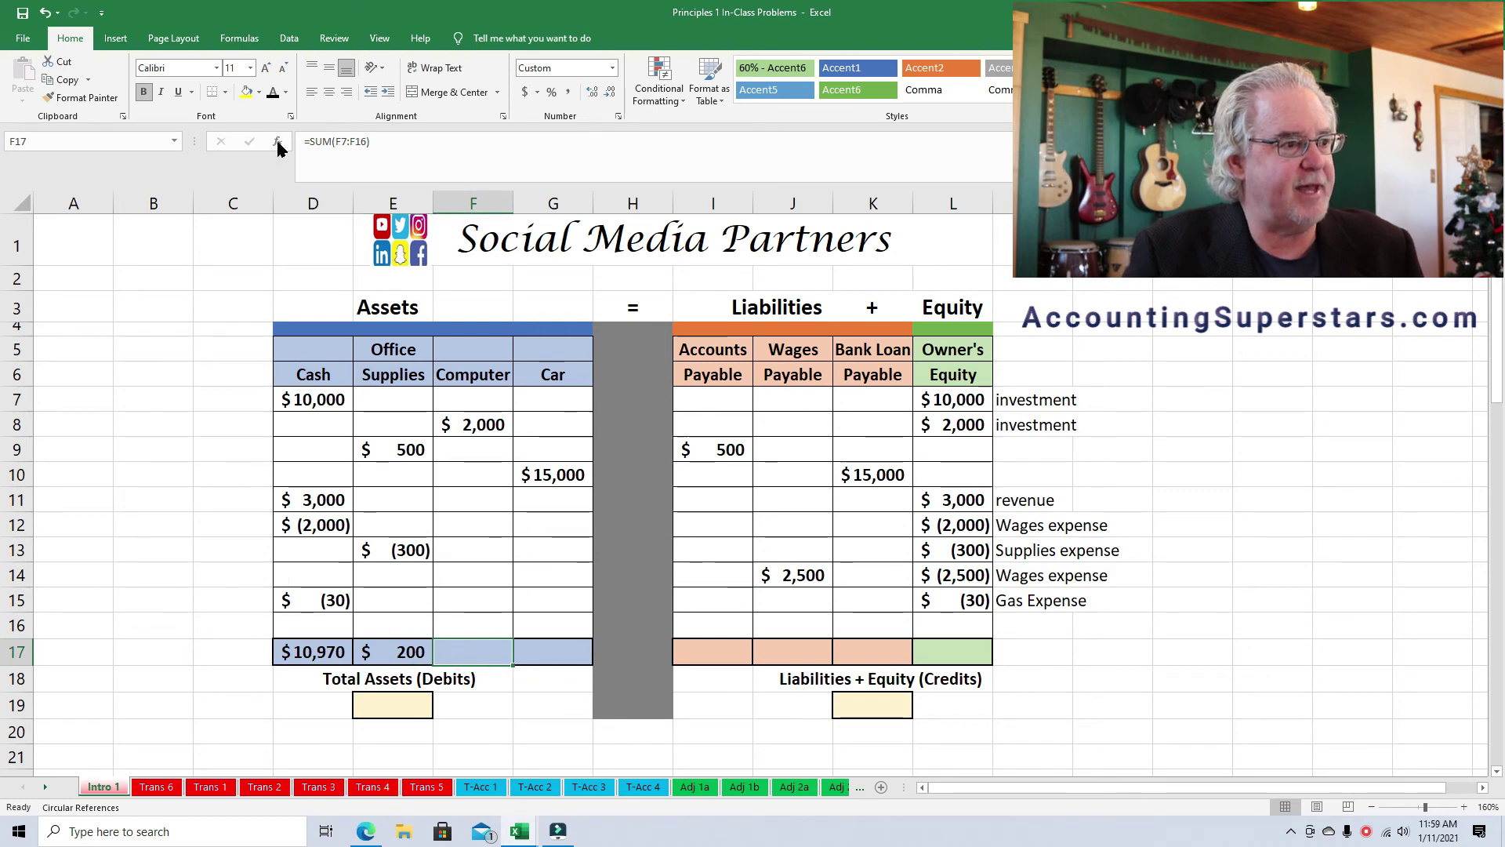
{"action": "left_click", "coordinate": [272, 93]}
Show the Car, Accounts Payable, Wages Payable, Bank Loan and Owner's Equity totals in black
{"action": "left_click", "coordinate": [567, 651]}
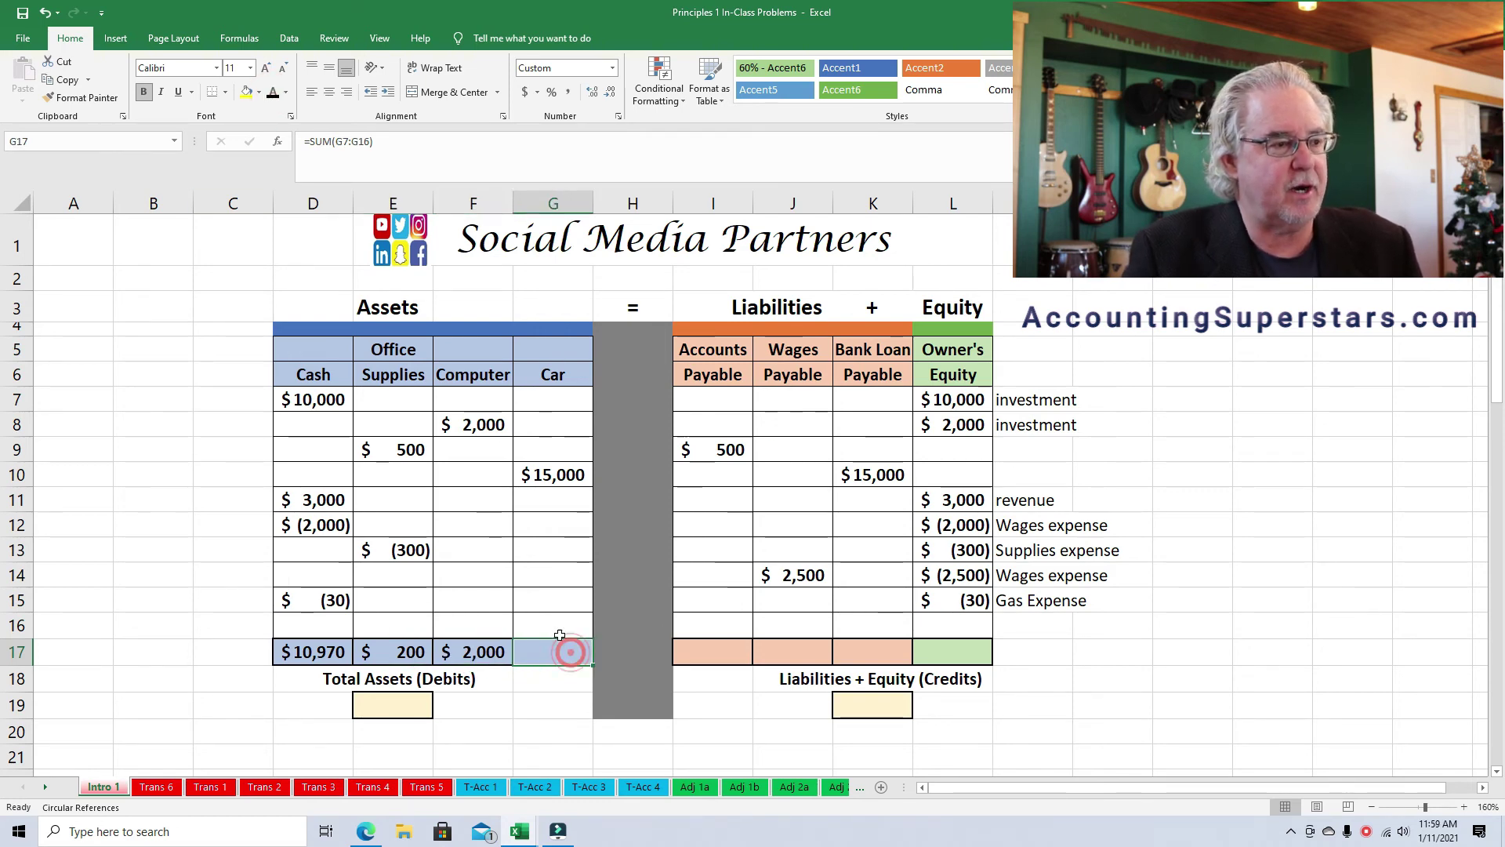
{"action": "left_click", "coordinate": [272, 93]}
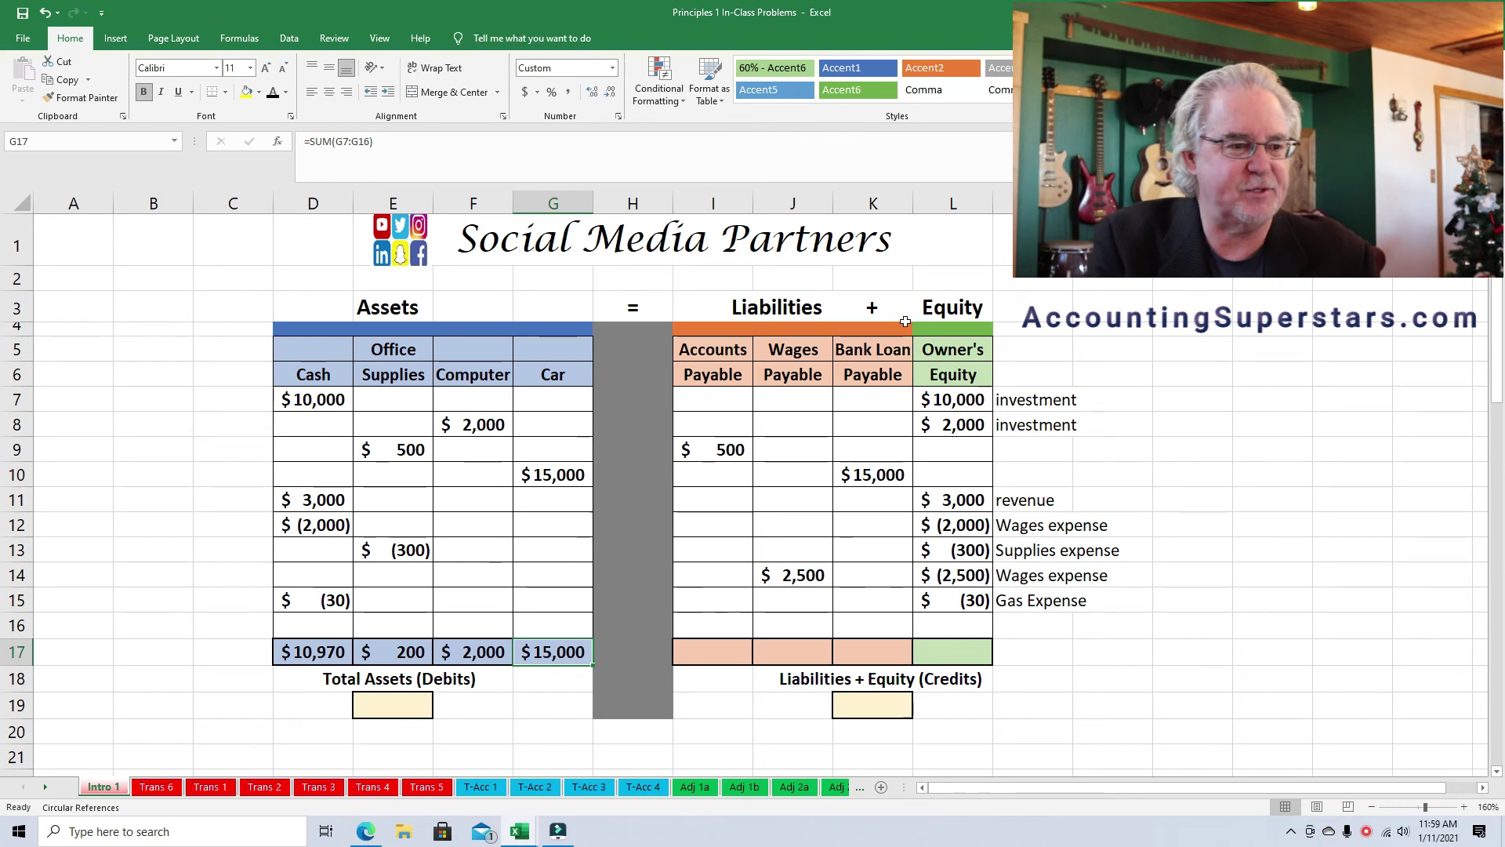
{"action": "left_click", "coordinate": [723, 648]}
{"action": "key", "text": "ctrl+v"}
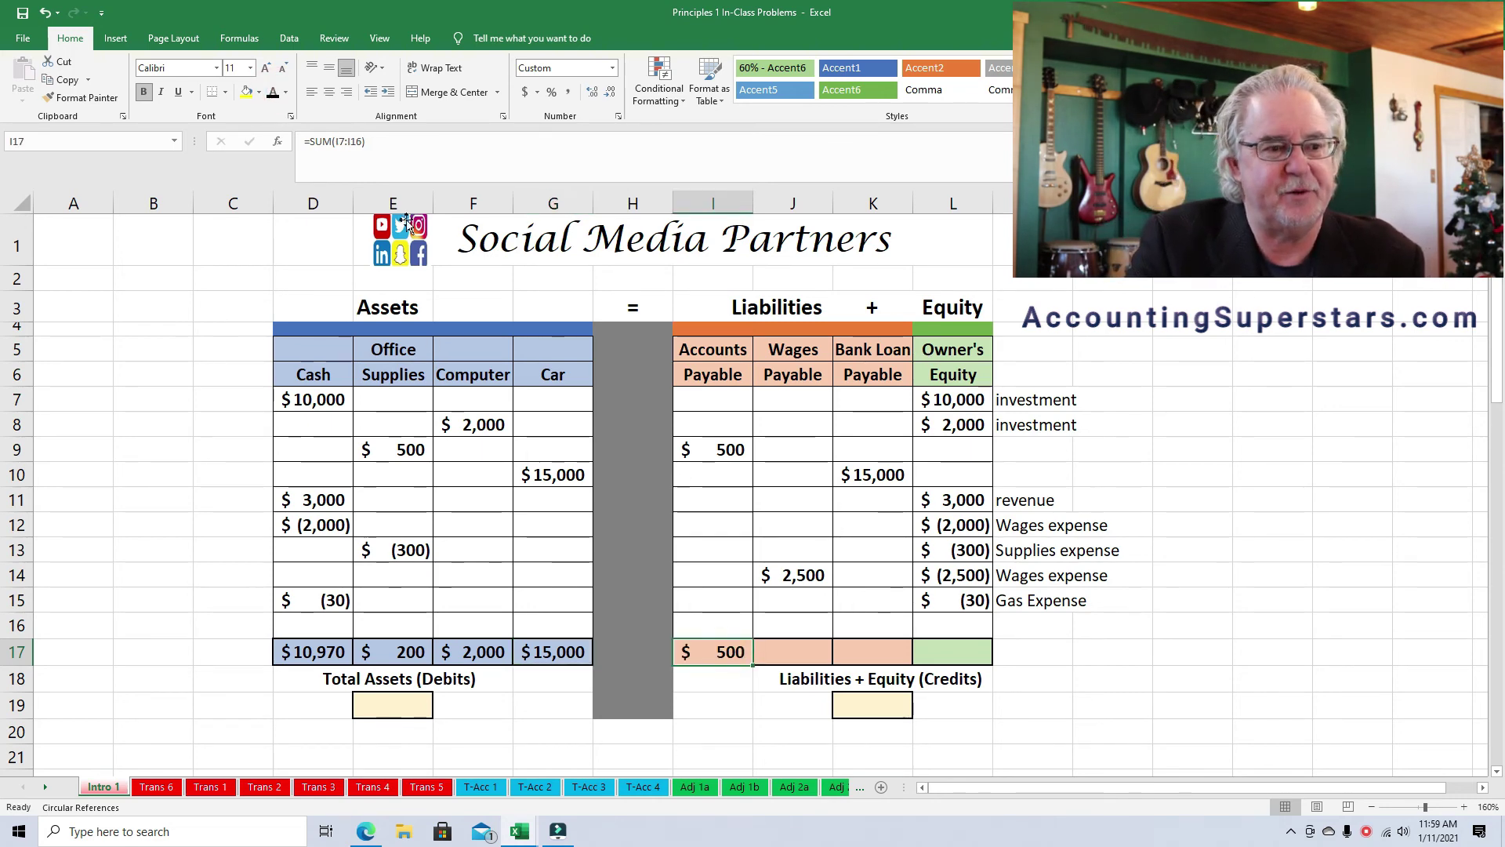
{"action": "left_click", "coordinate": [780, 656]}
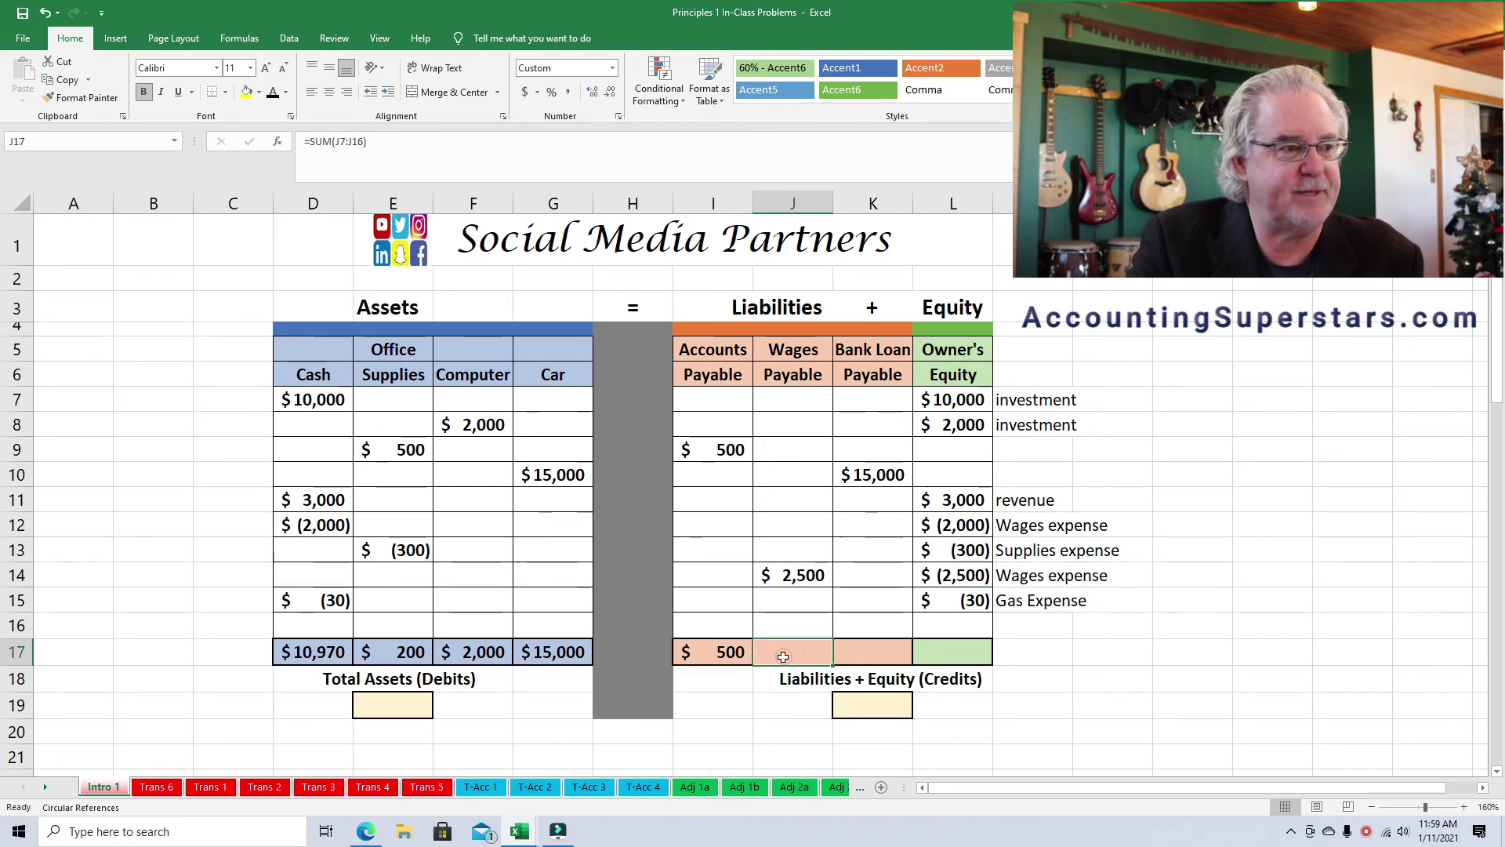
{"action": "left_click", "coordinate": [272, 92]}
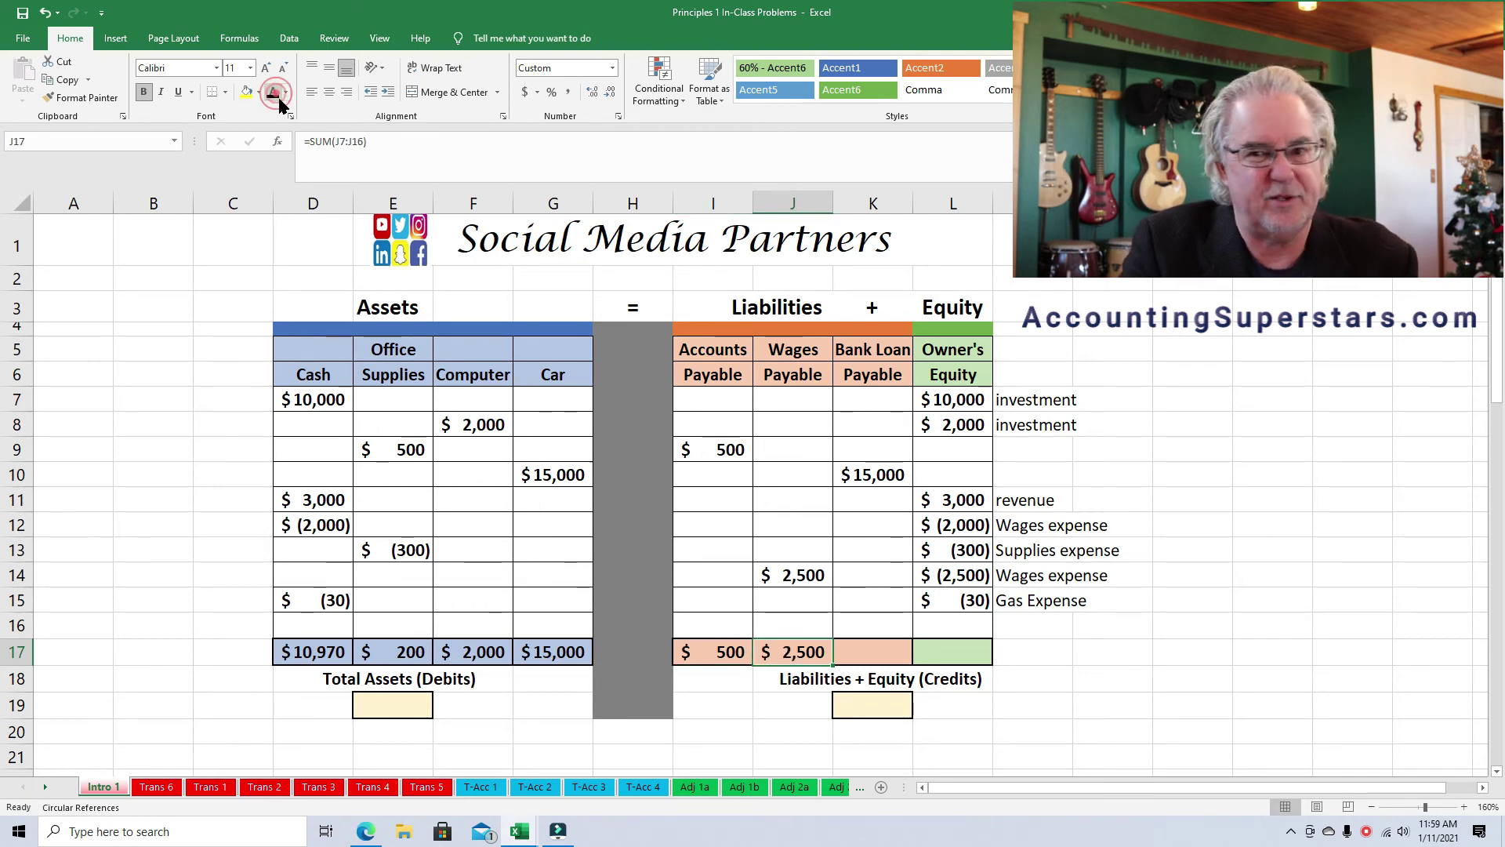
{"action": "left_click", "coordinate": [865, 651]}
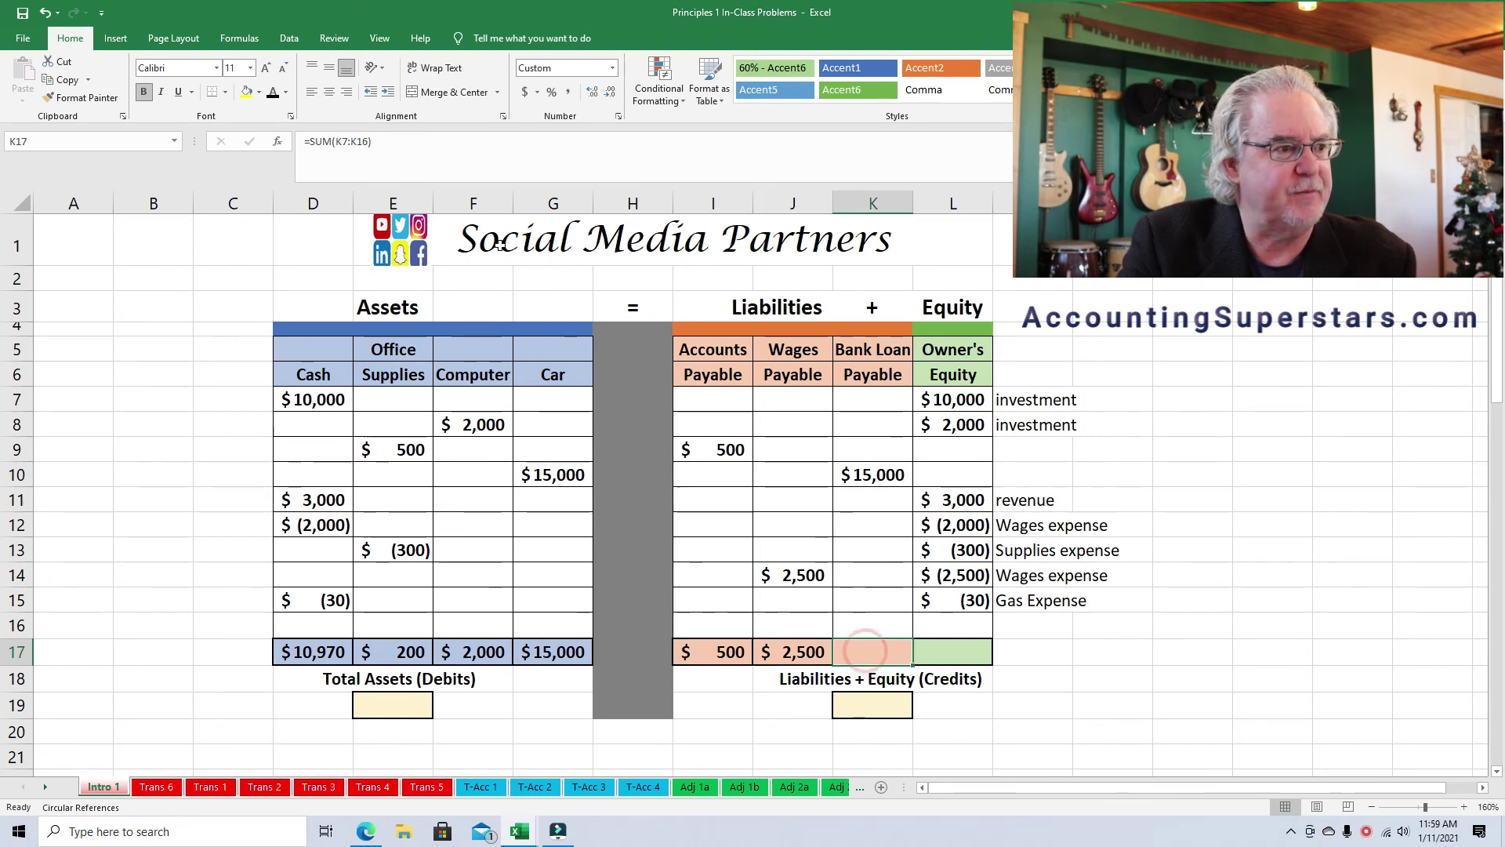
{"action": "left_click", "coordinate": [272, 94]}
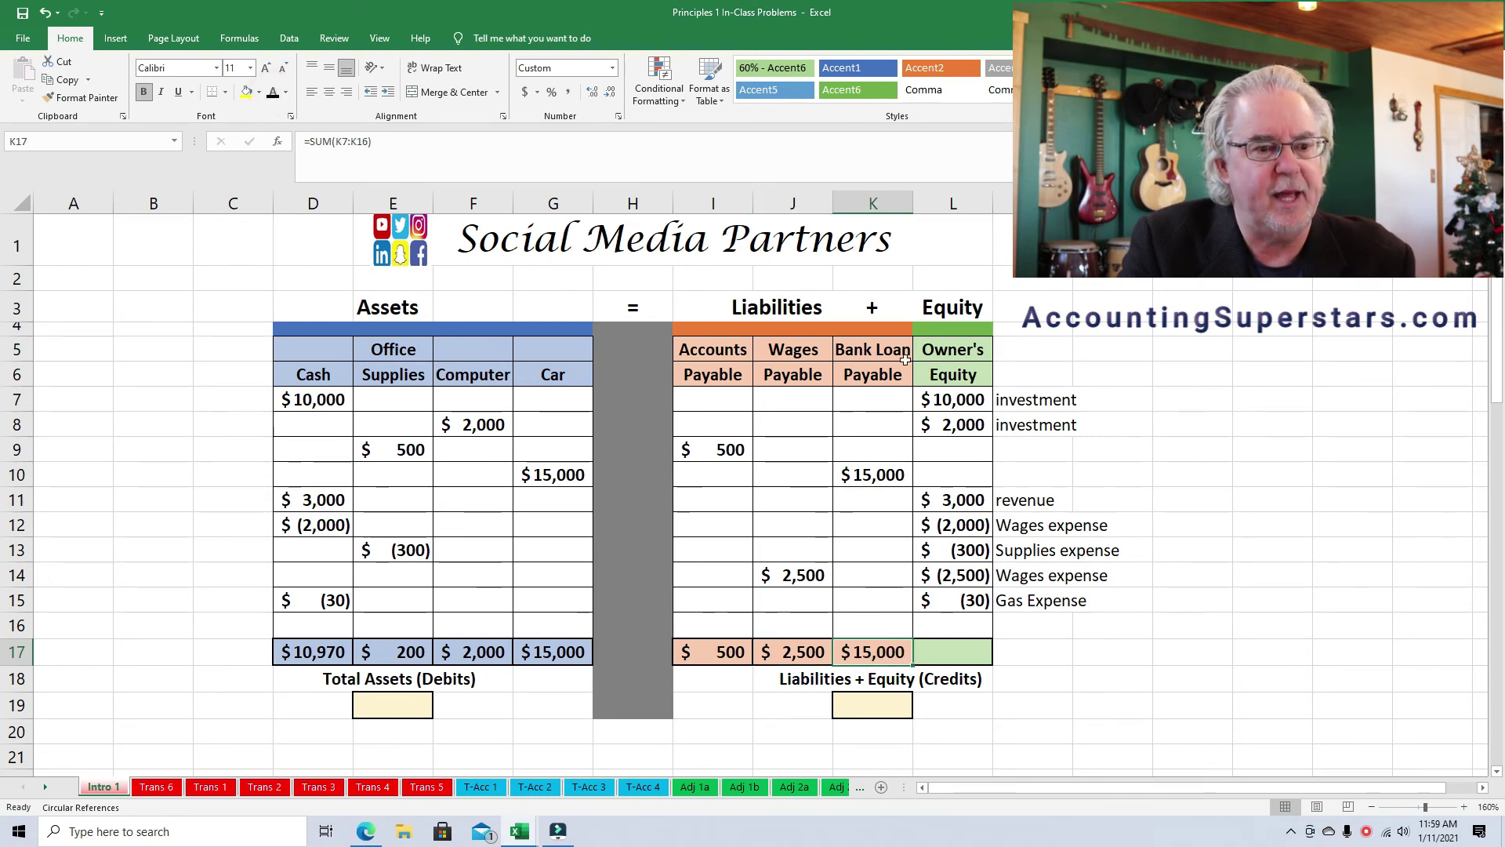
{"action": "left_click", "coordinate": [957, 645]}
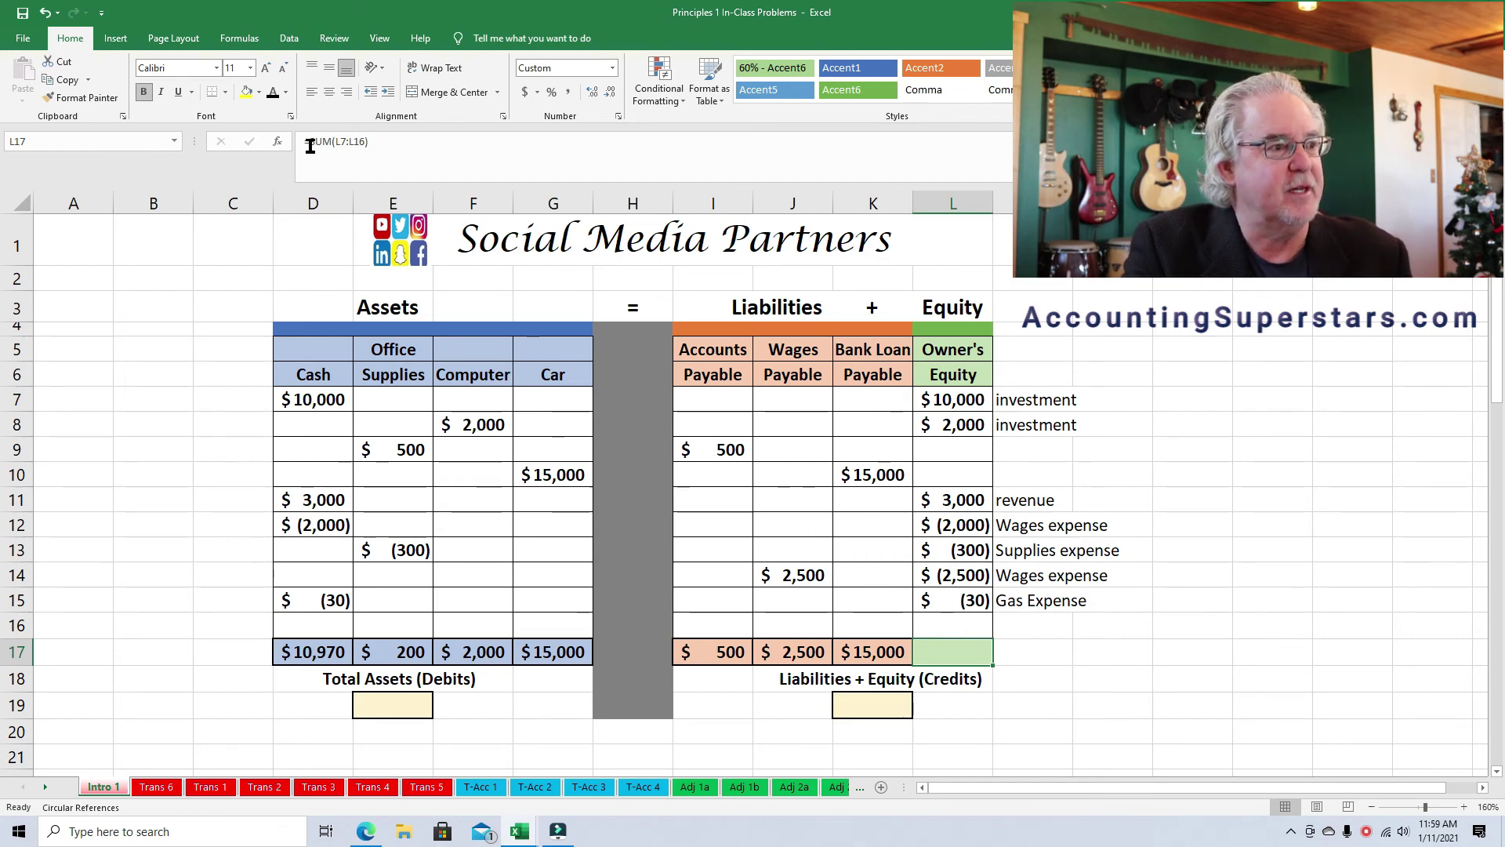
{"action": "left_click", "coordinate": [273, 95]}
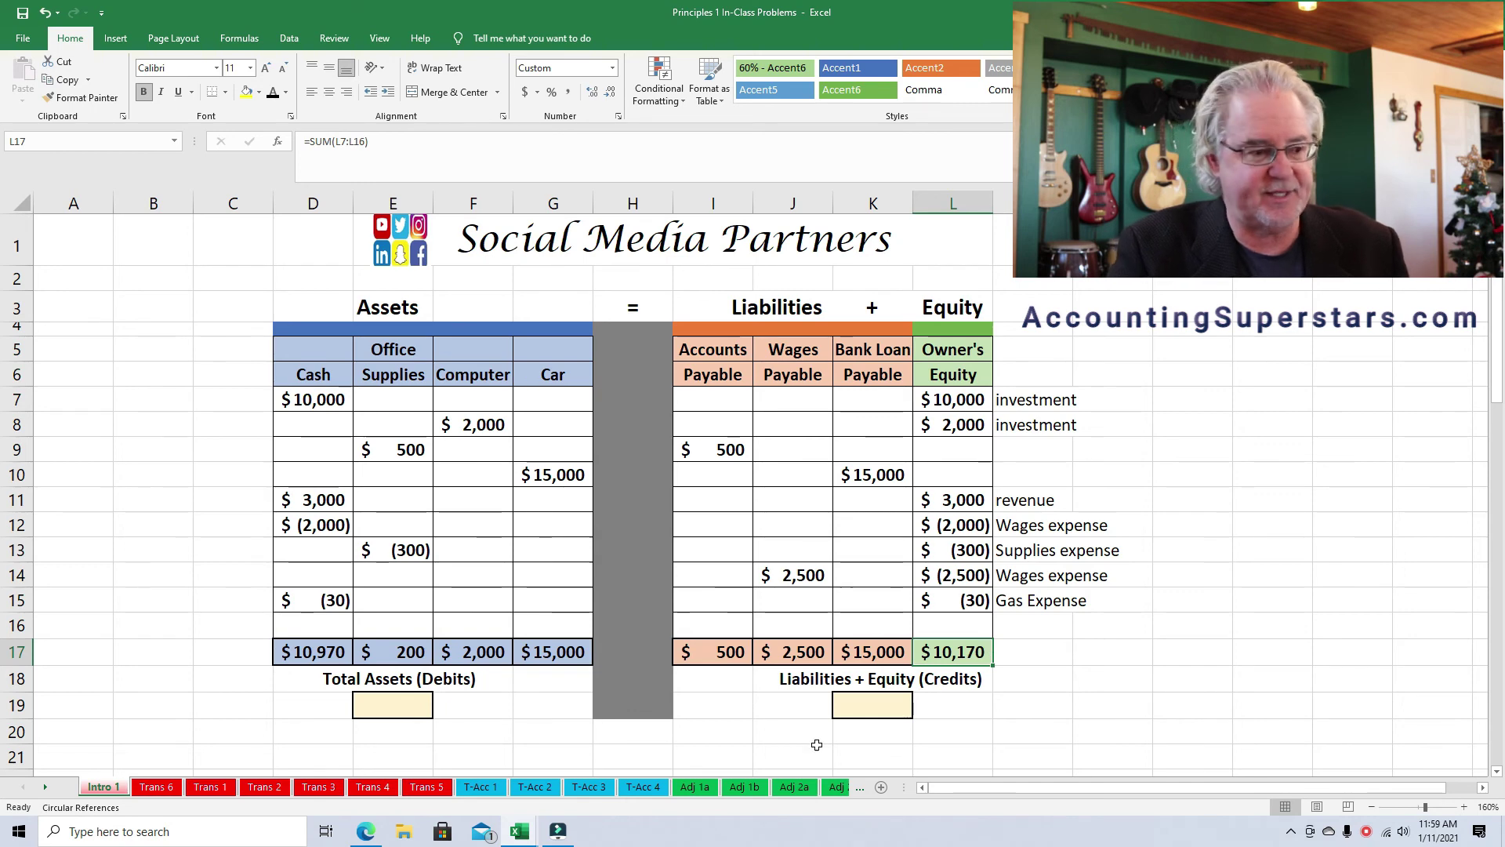
Show Total Assets (E19) and Liabilities + Equity (K19), both $28,170, in black font
{"action": "left_click", "coordinate": [405, 701]}
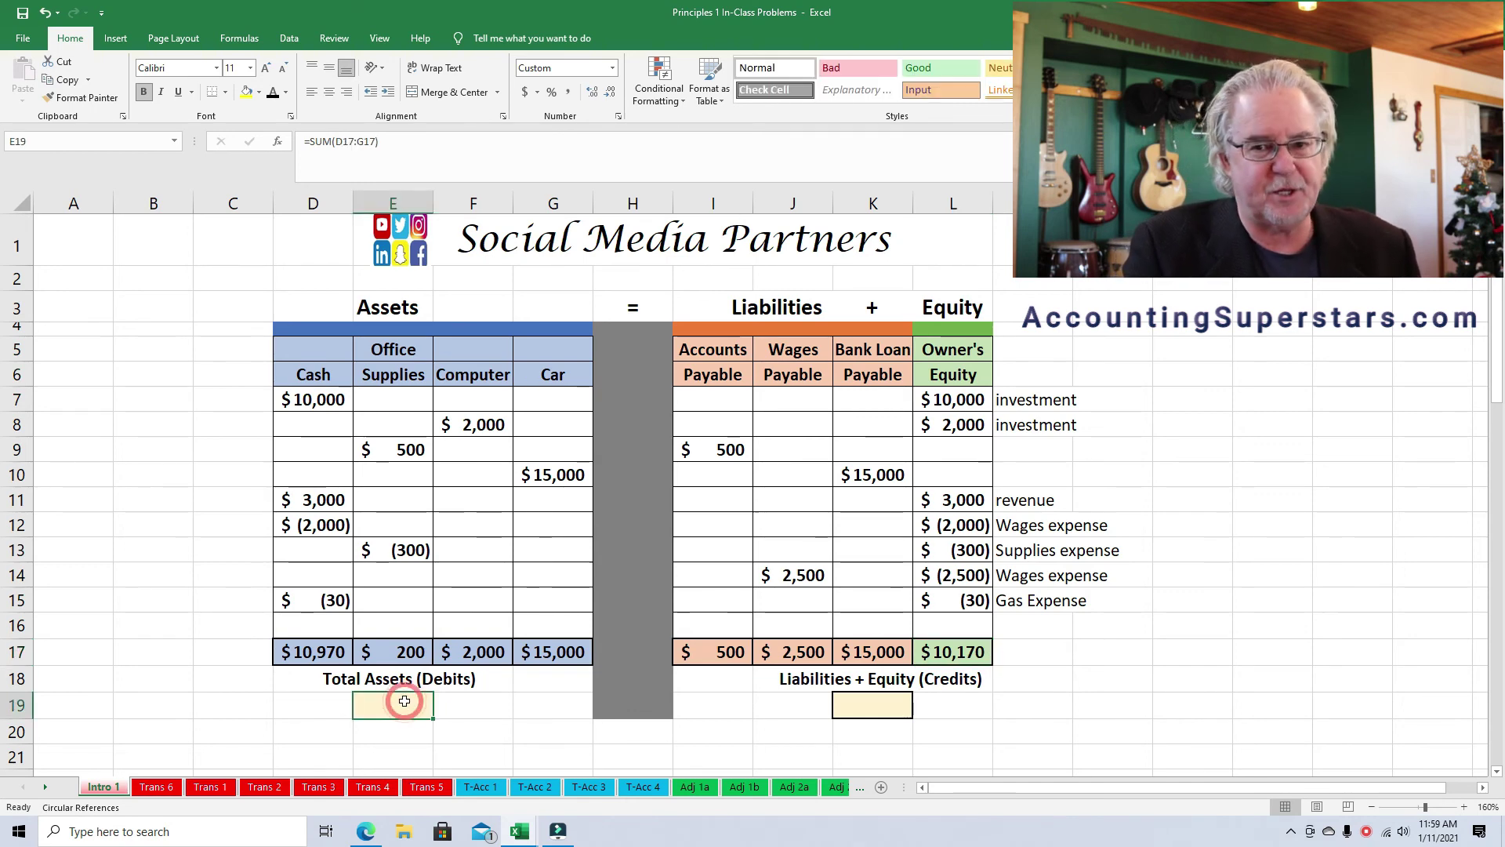
{"action": "left_click", "coordinate": [273, 93]}
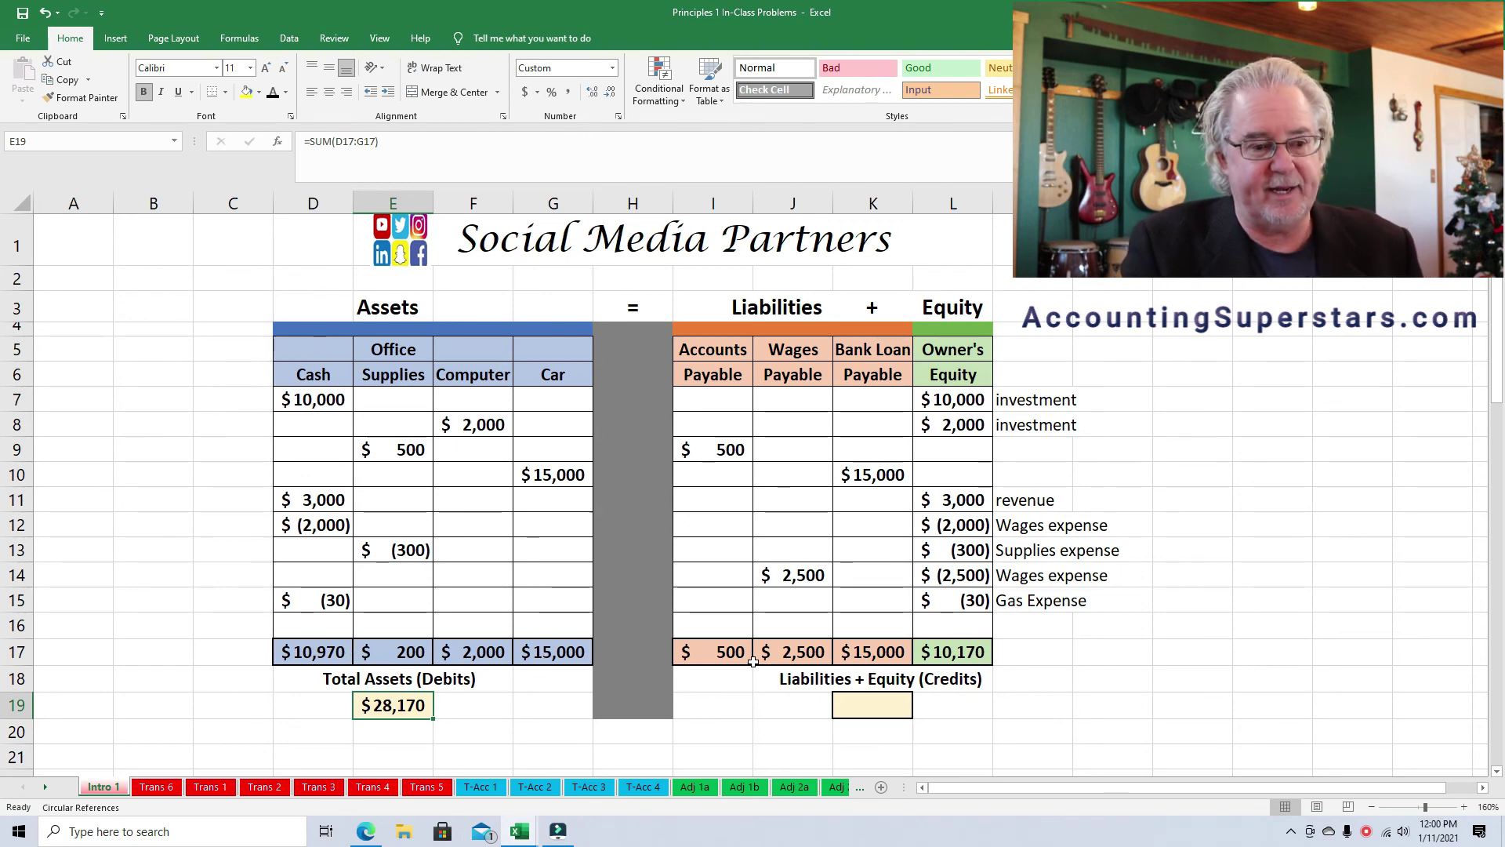
{"action": "left_click", "coordinate": [854, 711]}
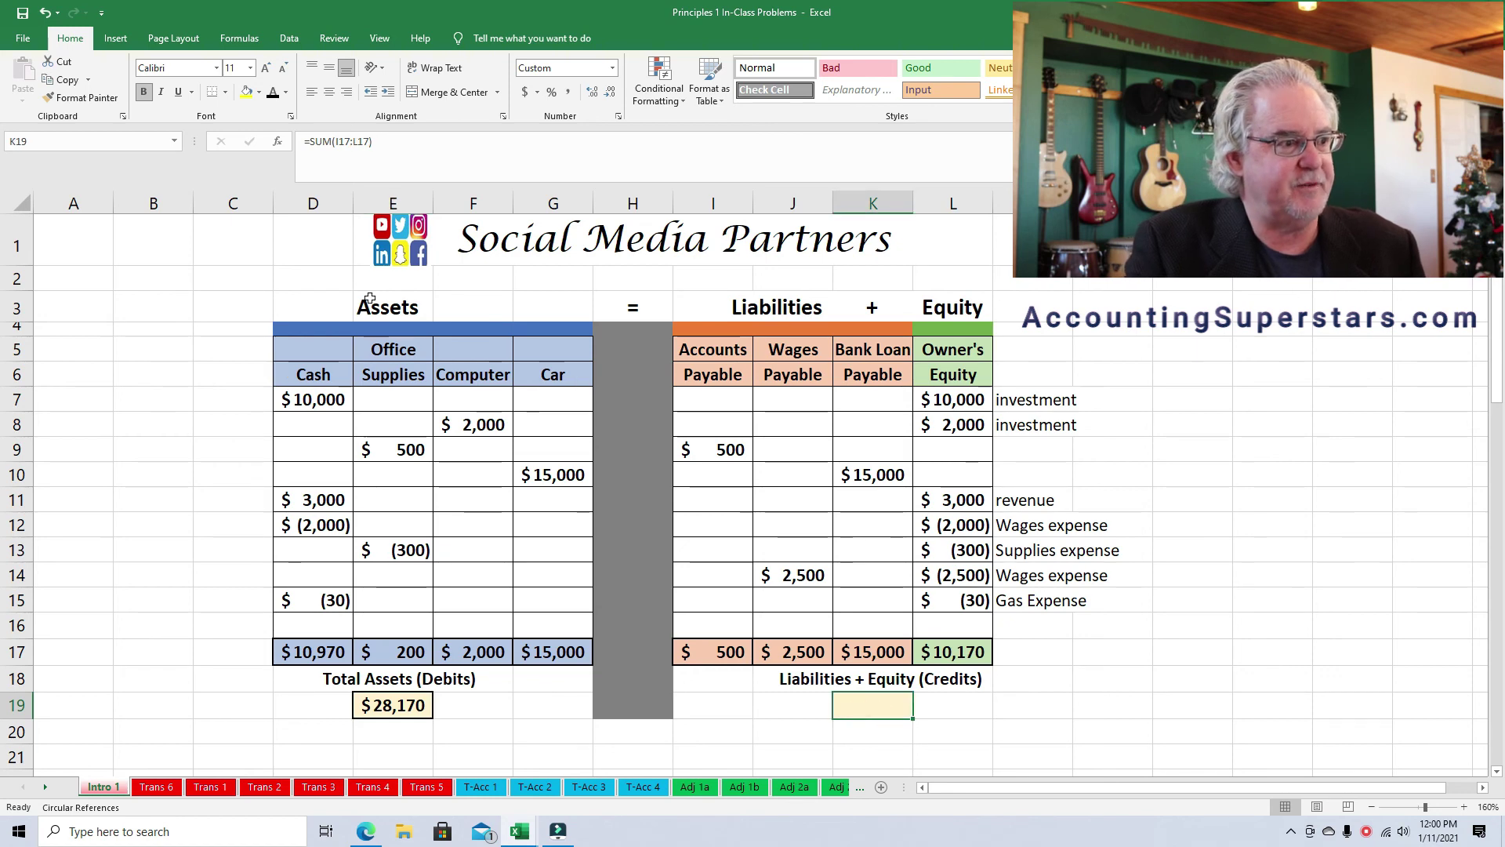
{"action": "left_click", "coordinate": [272, 92]}
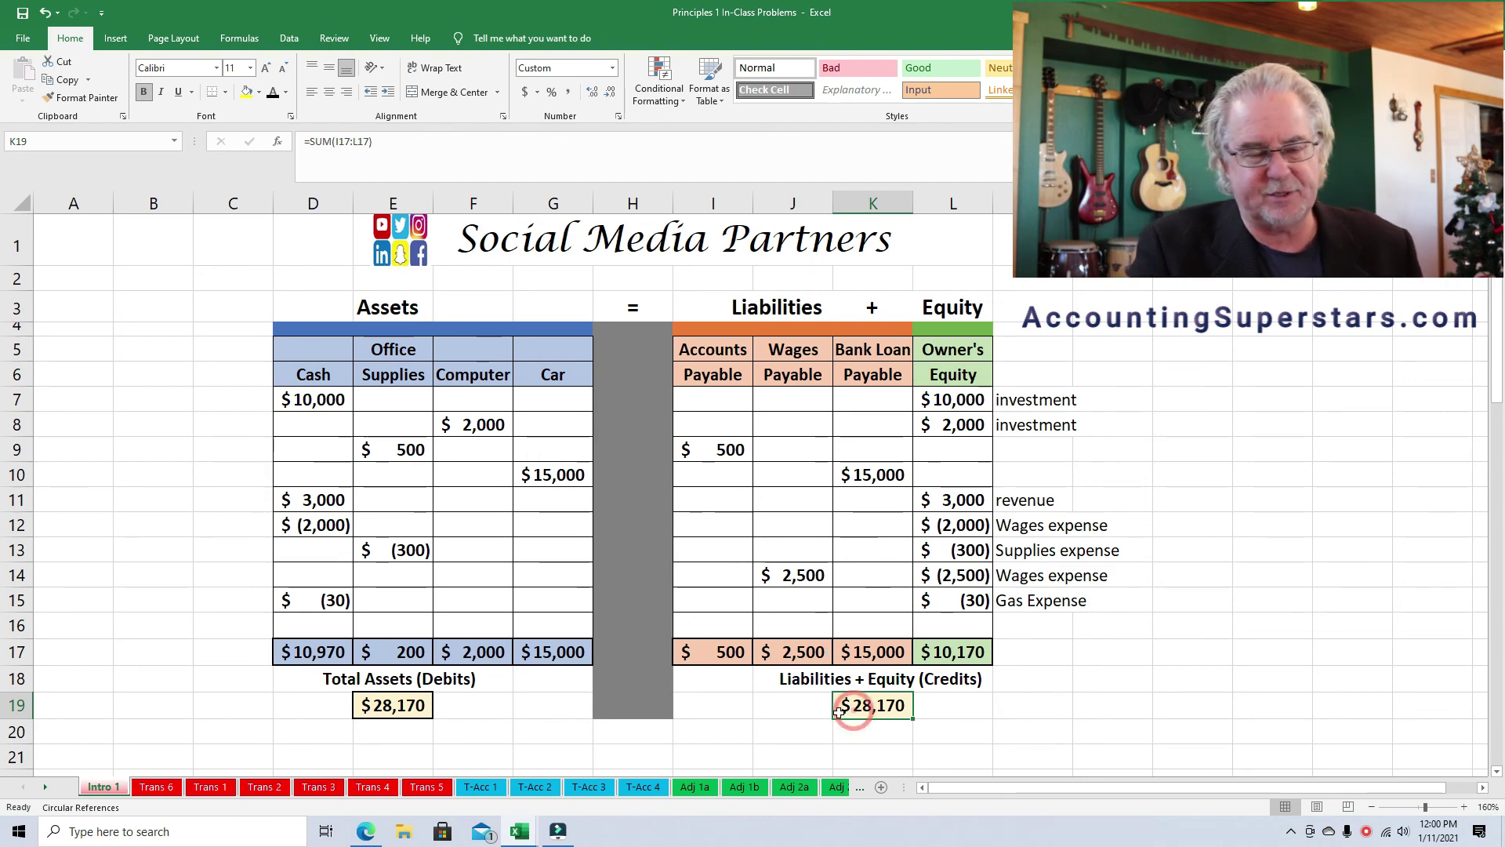
{"action": "left_click", "coordinate": [401, 708]}
{"action": "left_click", "coordinate": [896, 717]}
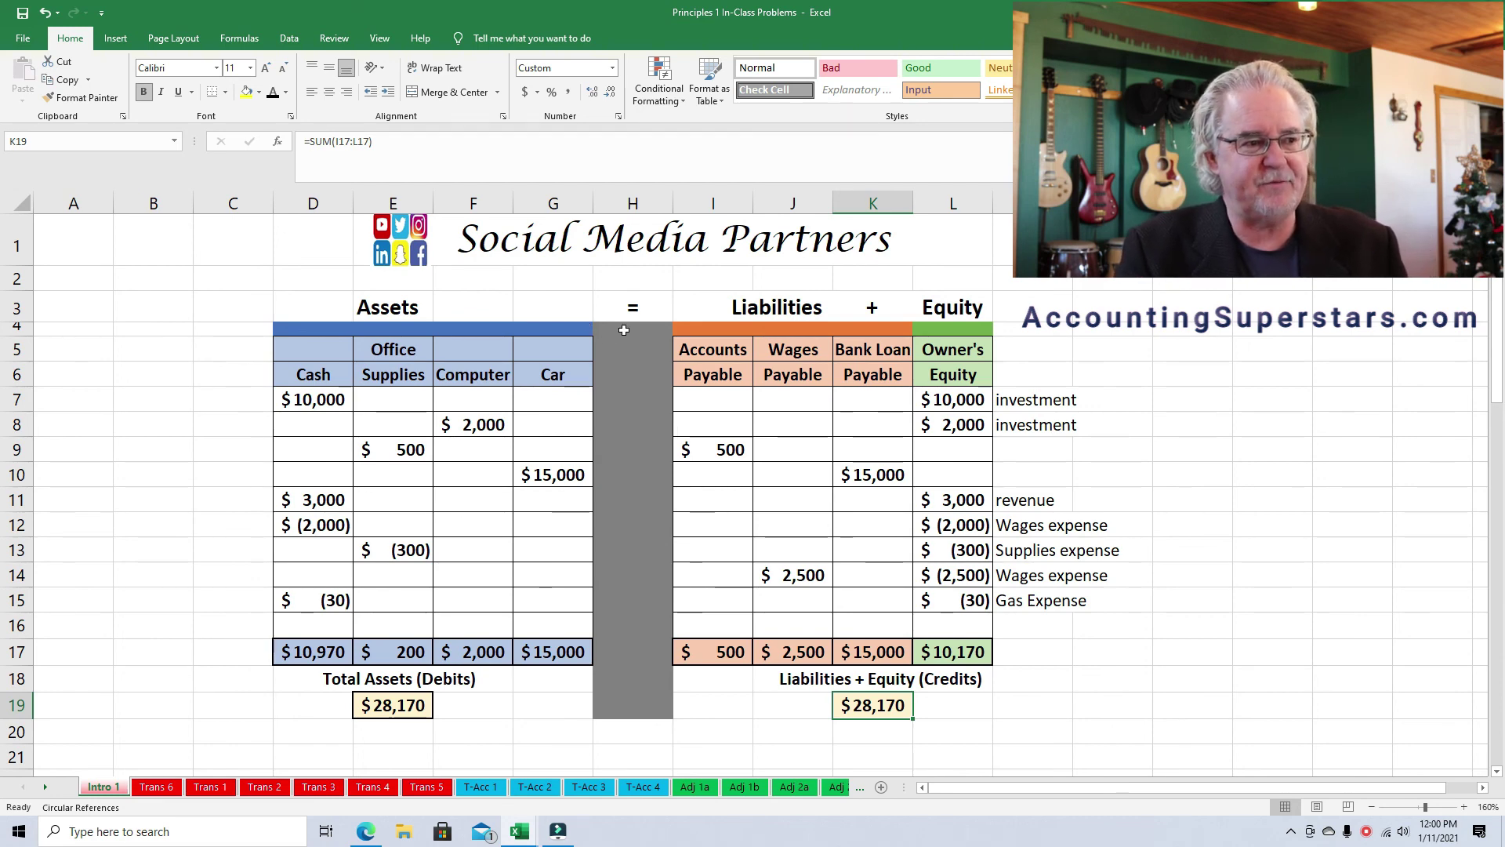
{"action": "left_click", "coordinate": [392, 312]}
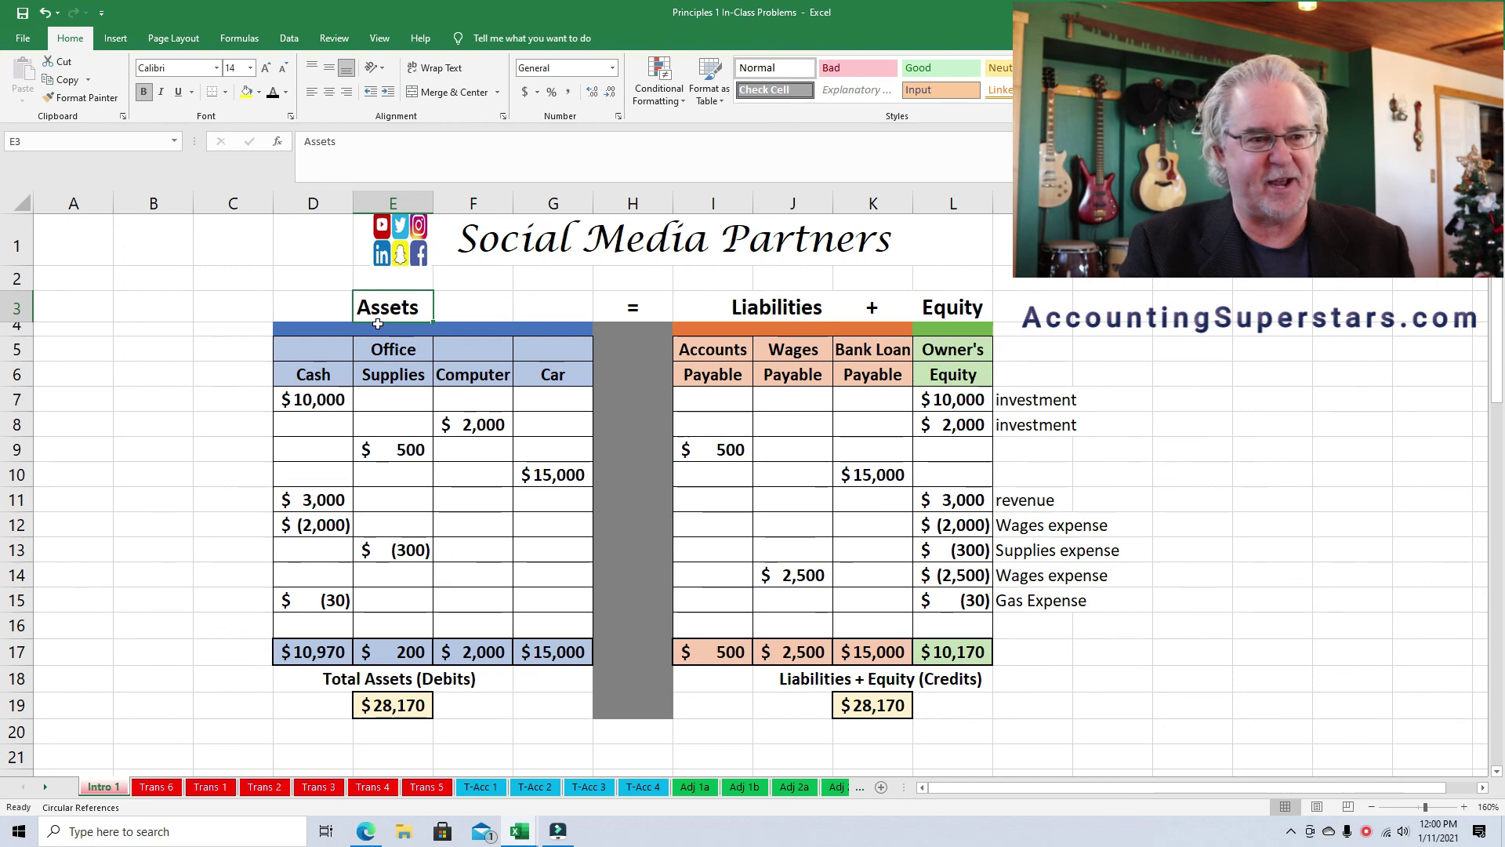
{"action": "left_click", "coordinate": [823, 301]}
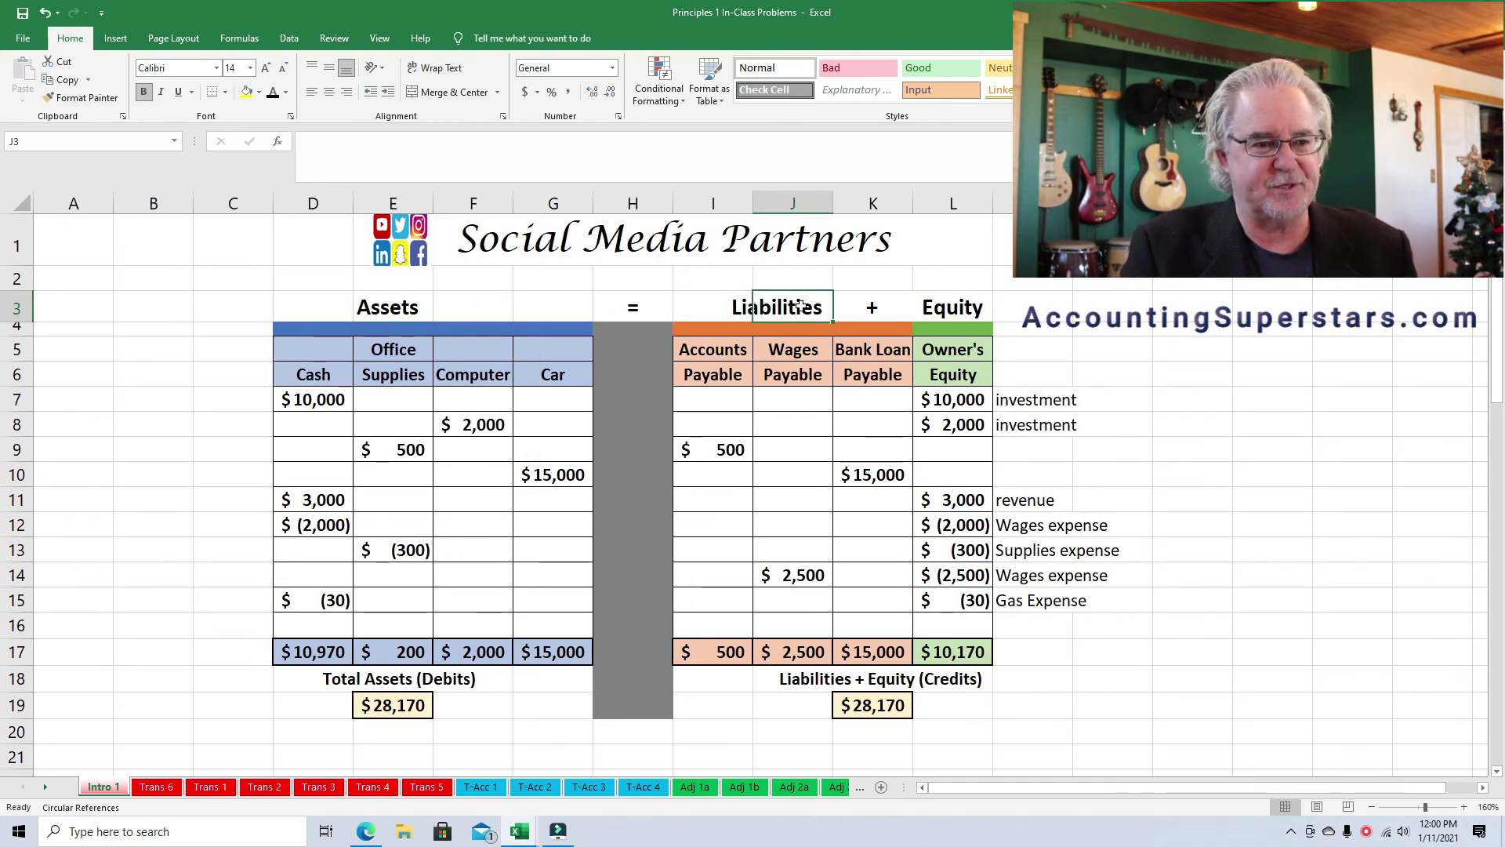
{"action": "left_click", "coordinate": [961, 302]}
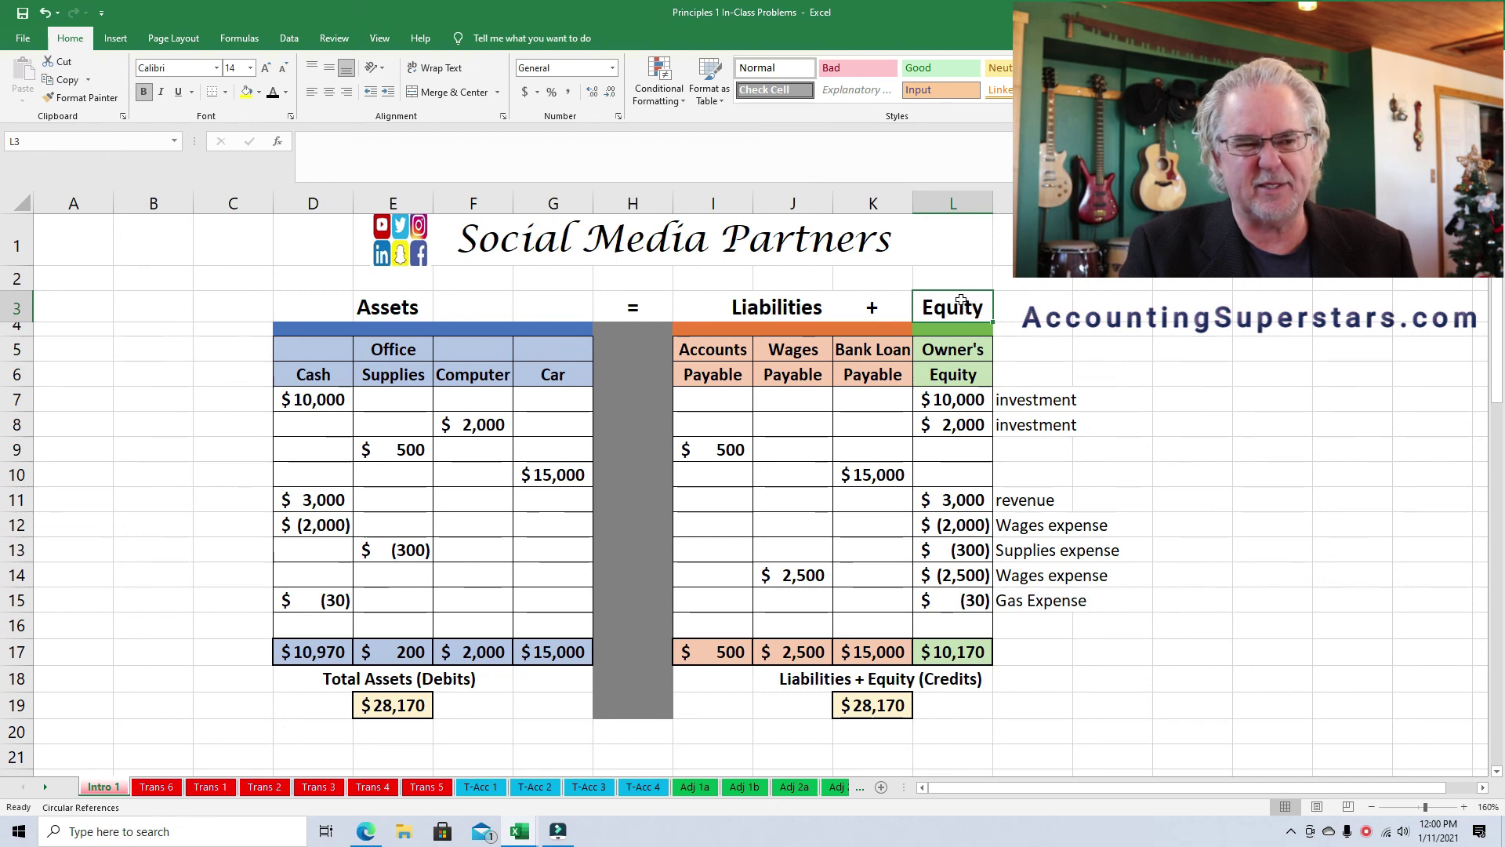